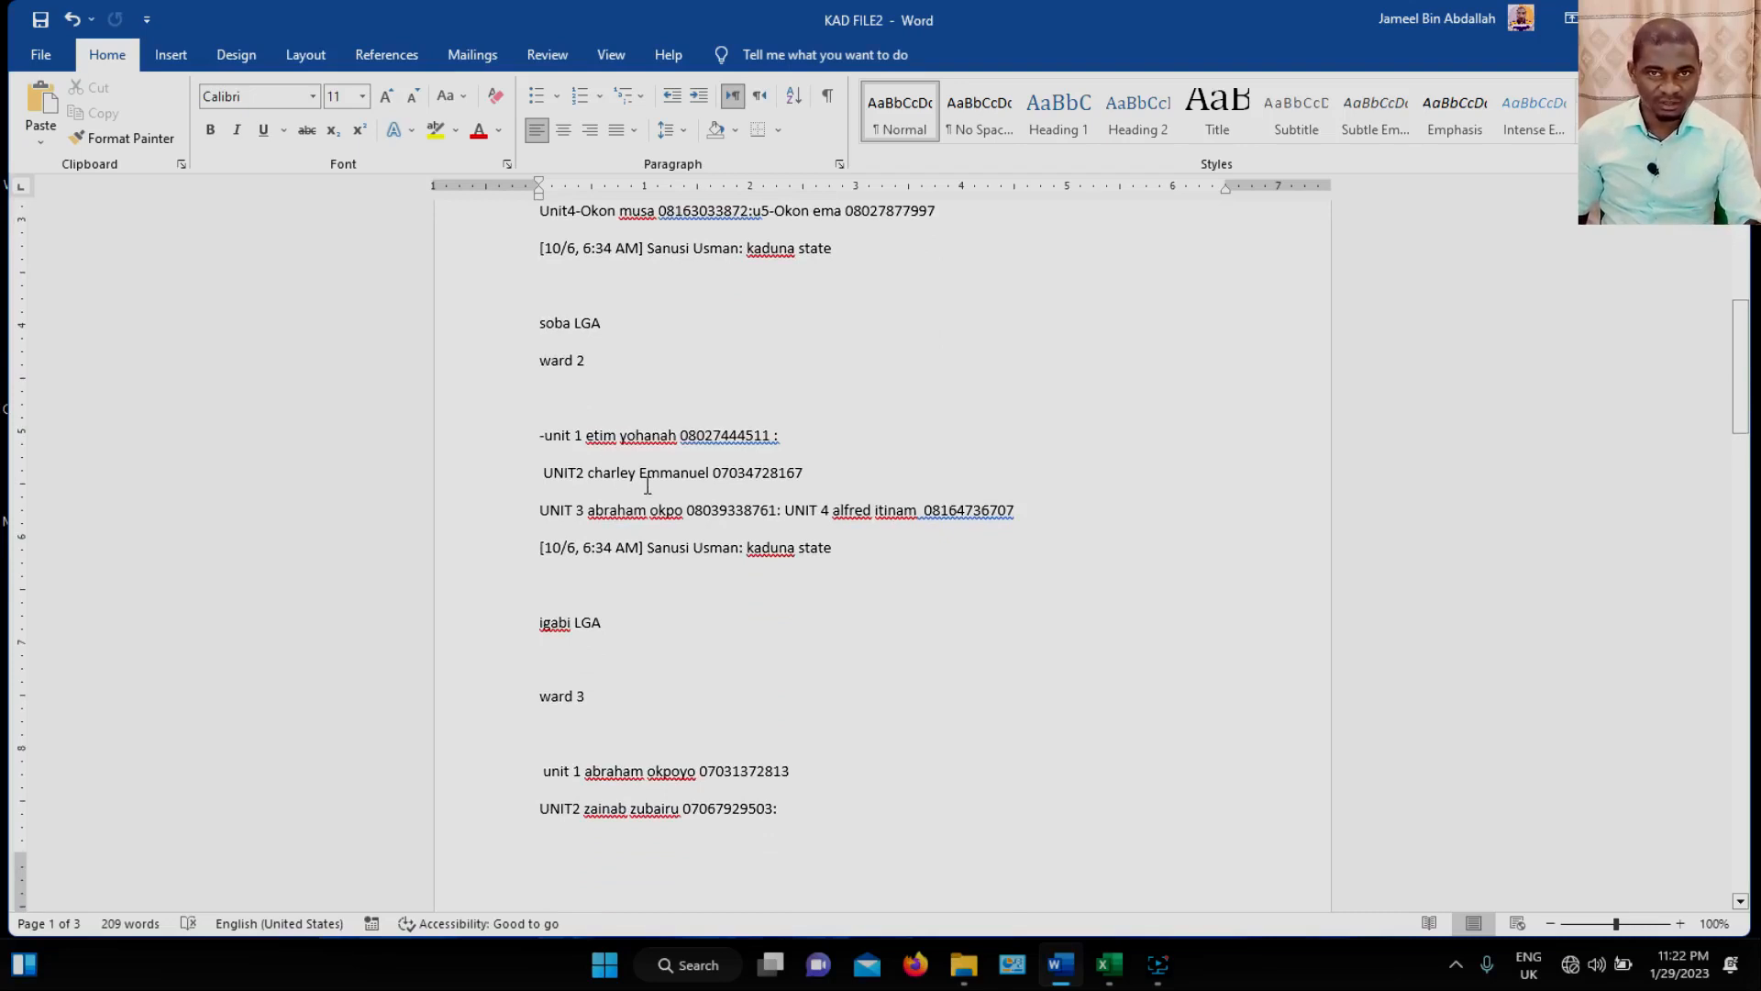
Look through the KAD FILE2 document to review how its LGA, ward and unit contact entries are laid out.
scroll(648, 483, "up", 5)
scroll(642, 477, "down", 5)
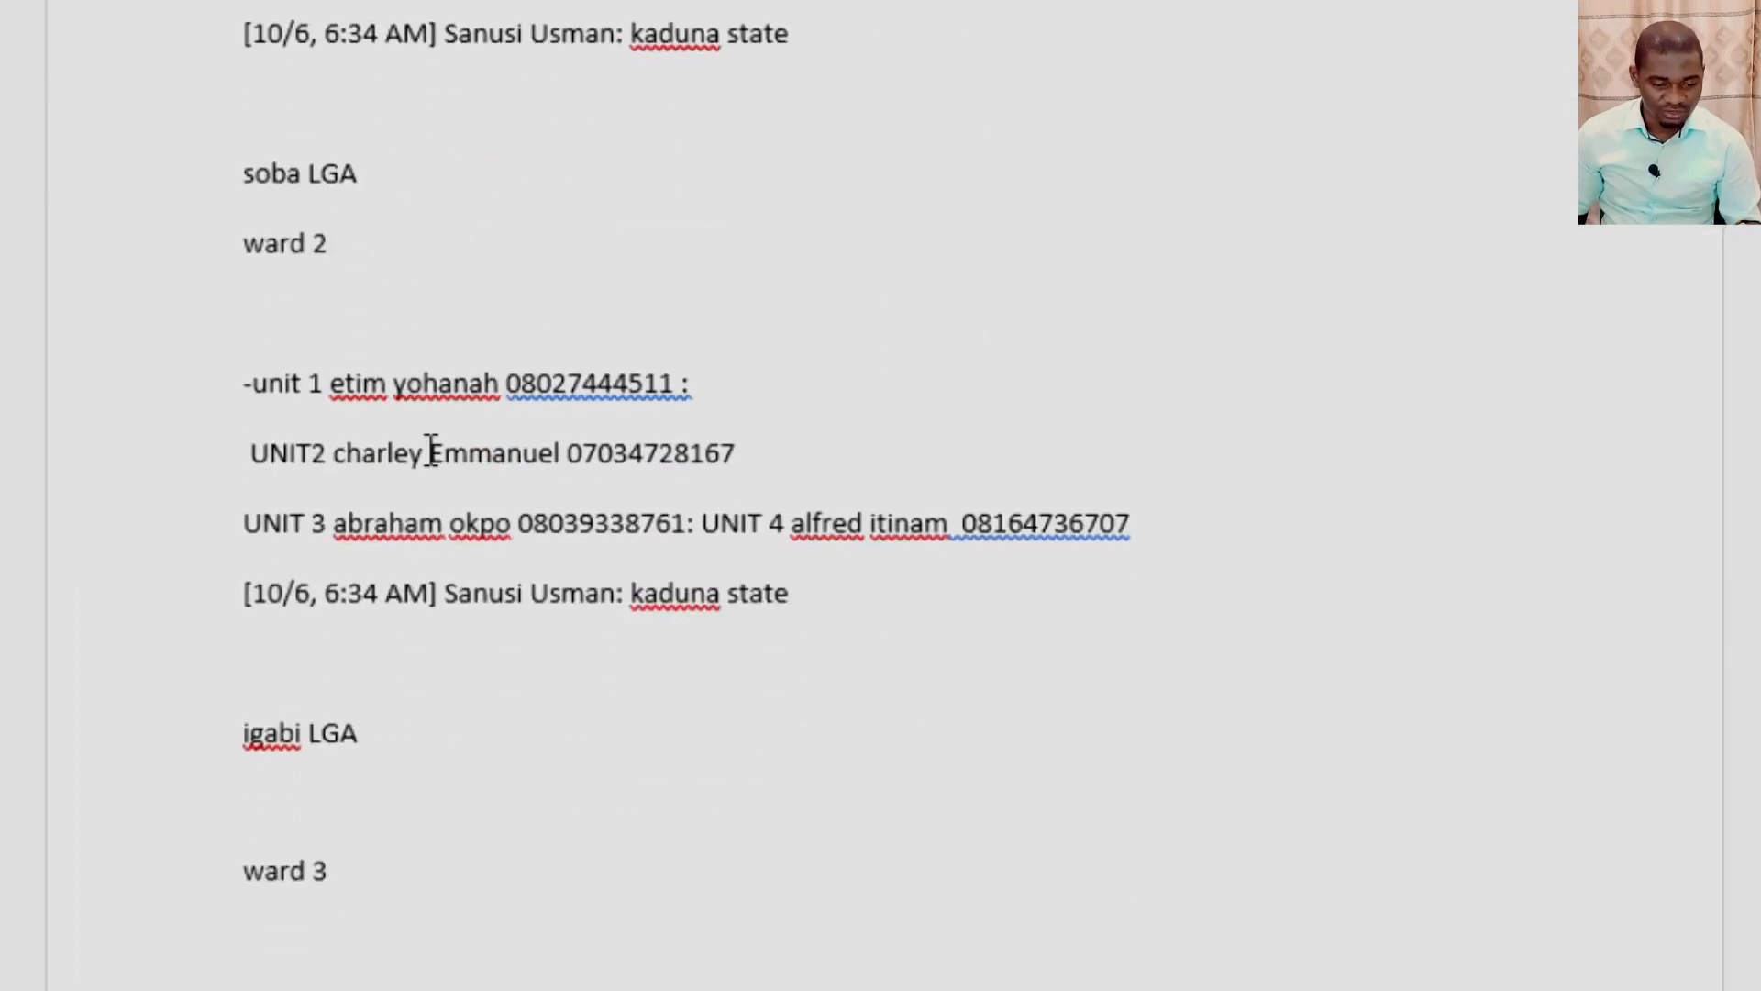
scroll(431, 454, "down", 20)
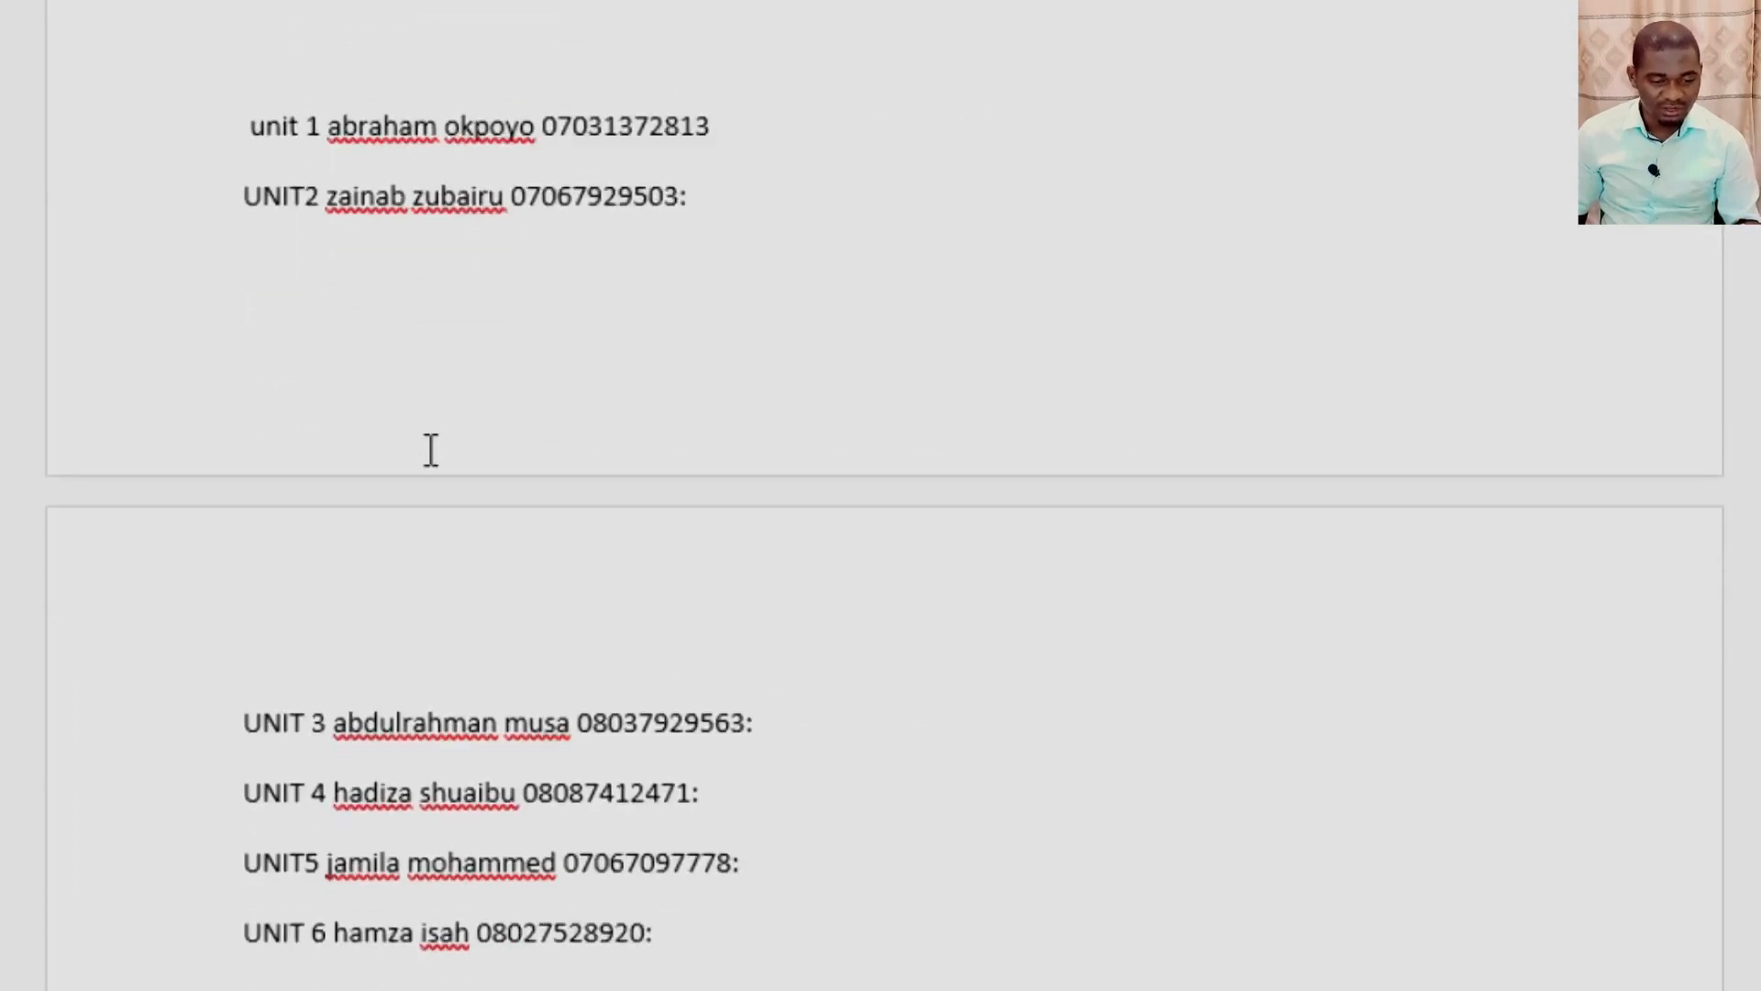
scroll(431, 454, "down", 4)
scroll(431, 458, "up", 10)
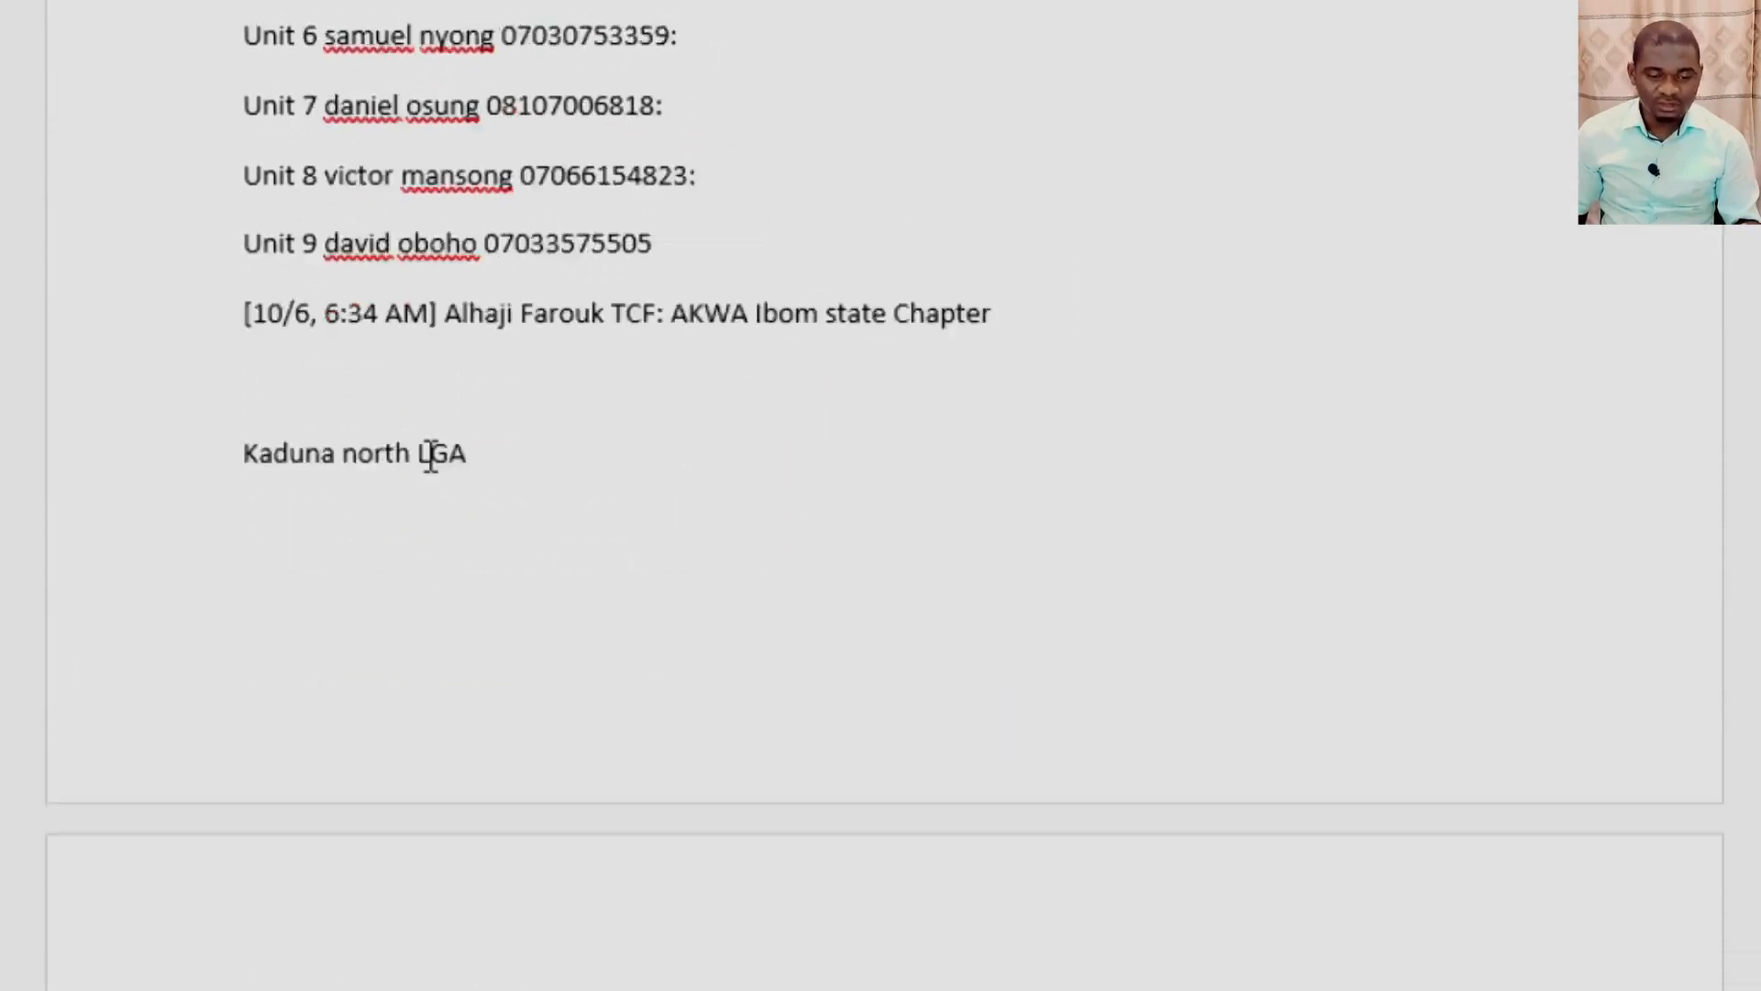
scroll(431, 459, "up", 10)
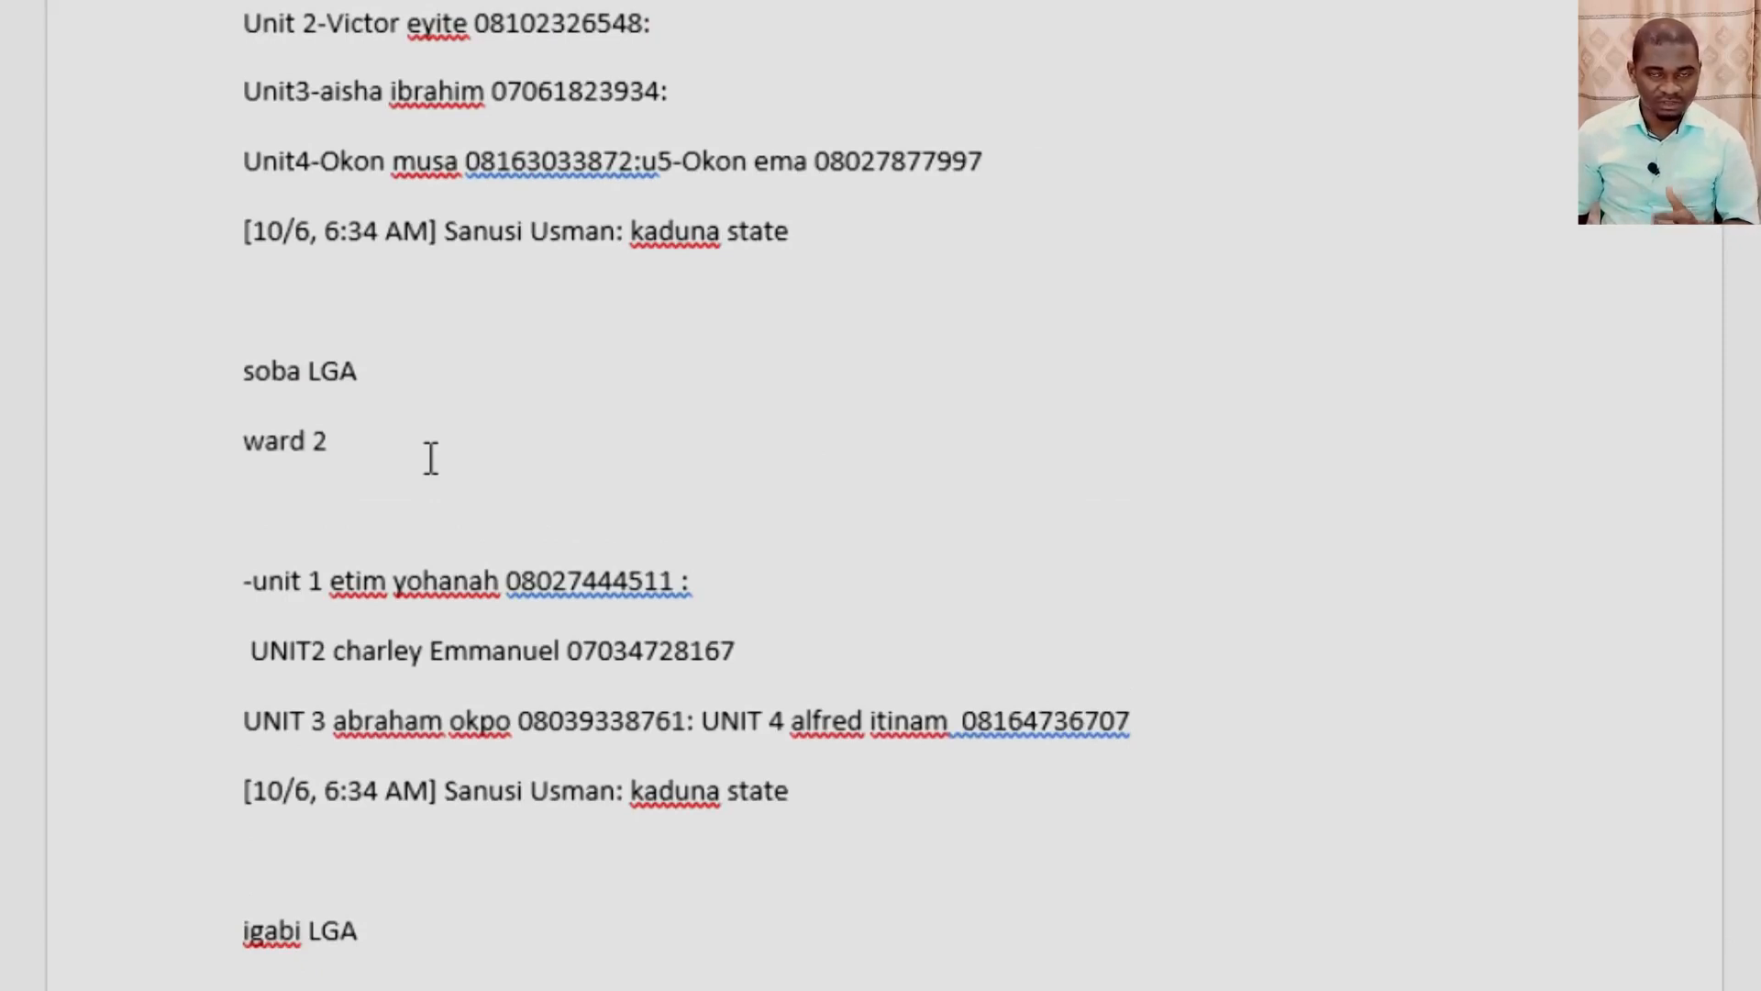
scroll(431, 458, "up", 6)
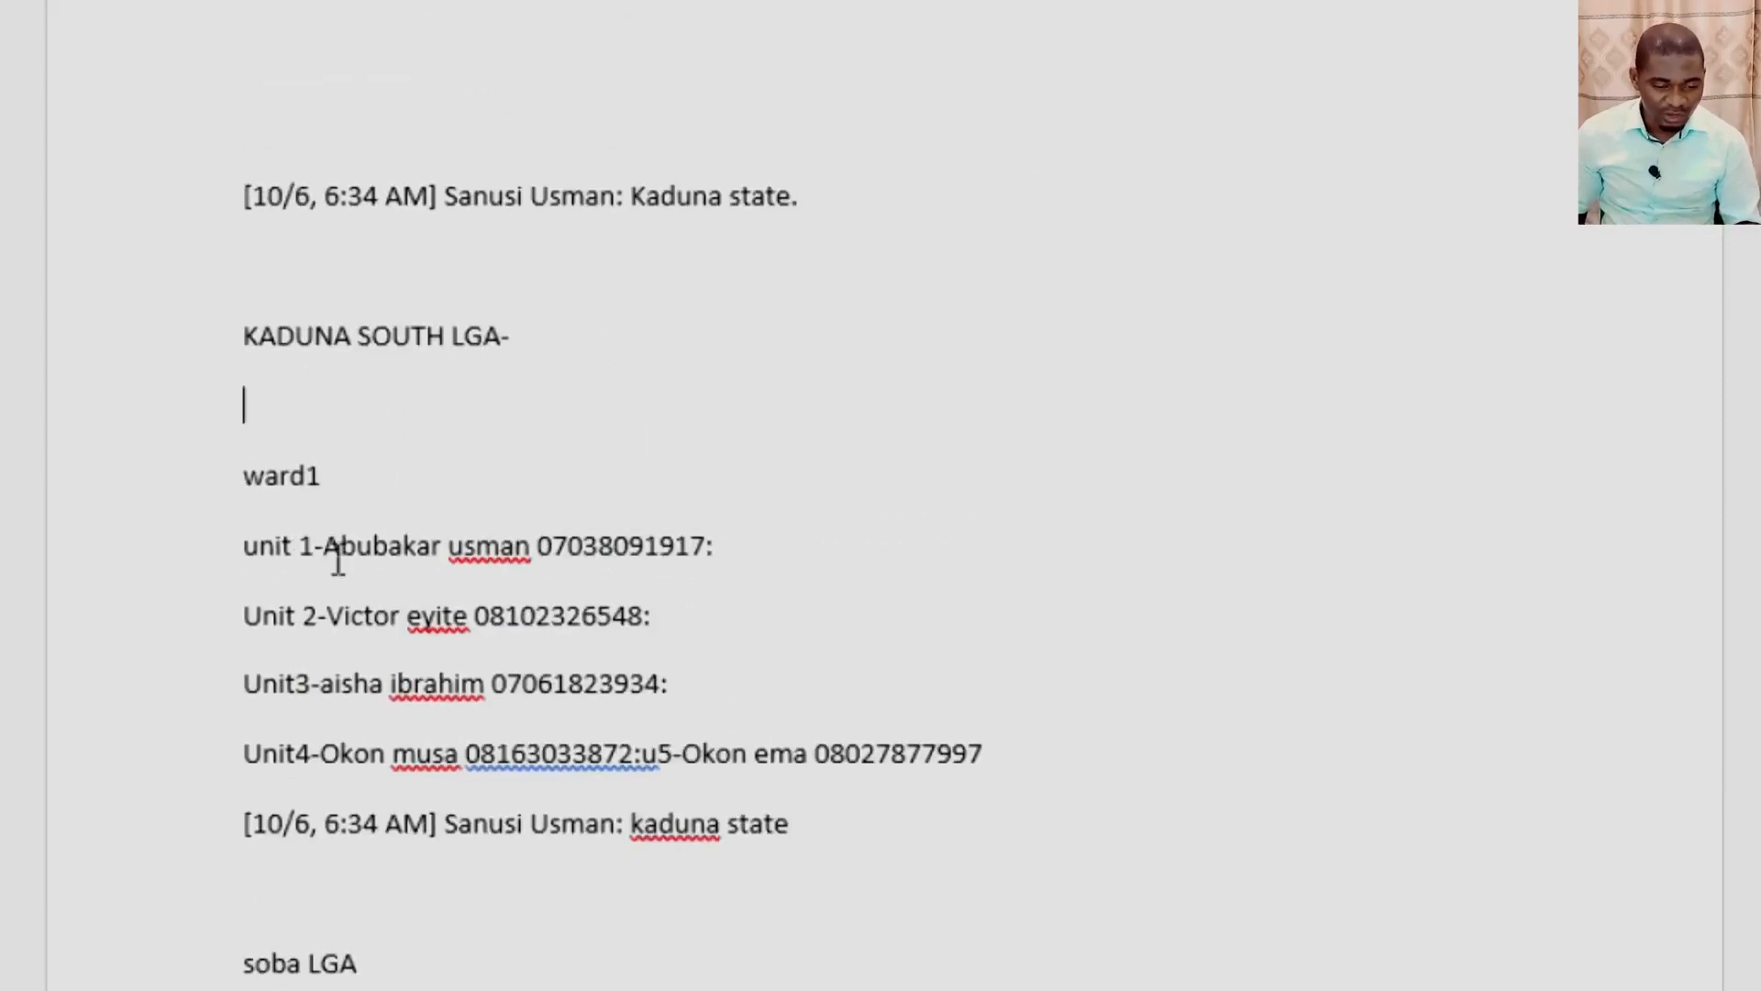
Copy the five lines directly below the ward1 heading, from the unit 1 entry through the kaduna state line.
left_click_drag(197, 550, 274, 836)
key("ctrl+c")
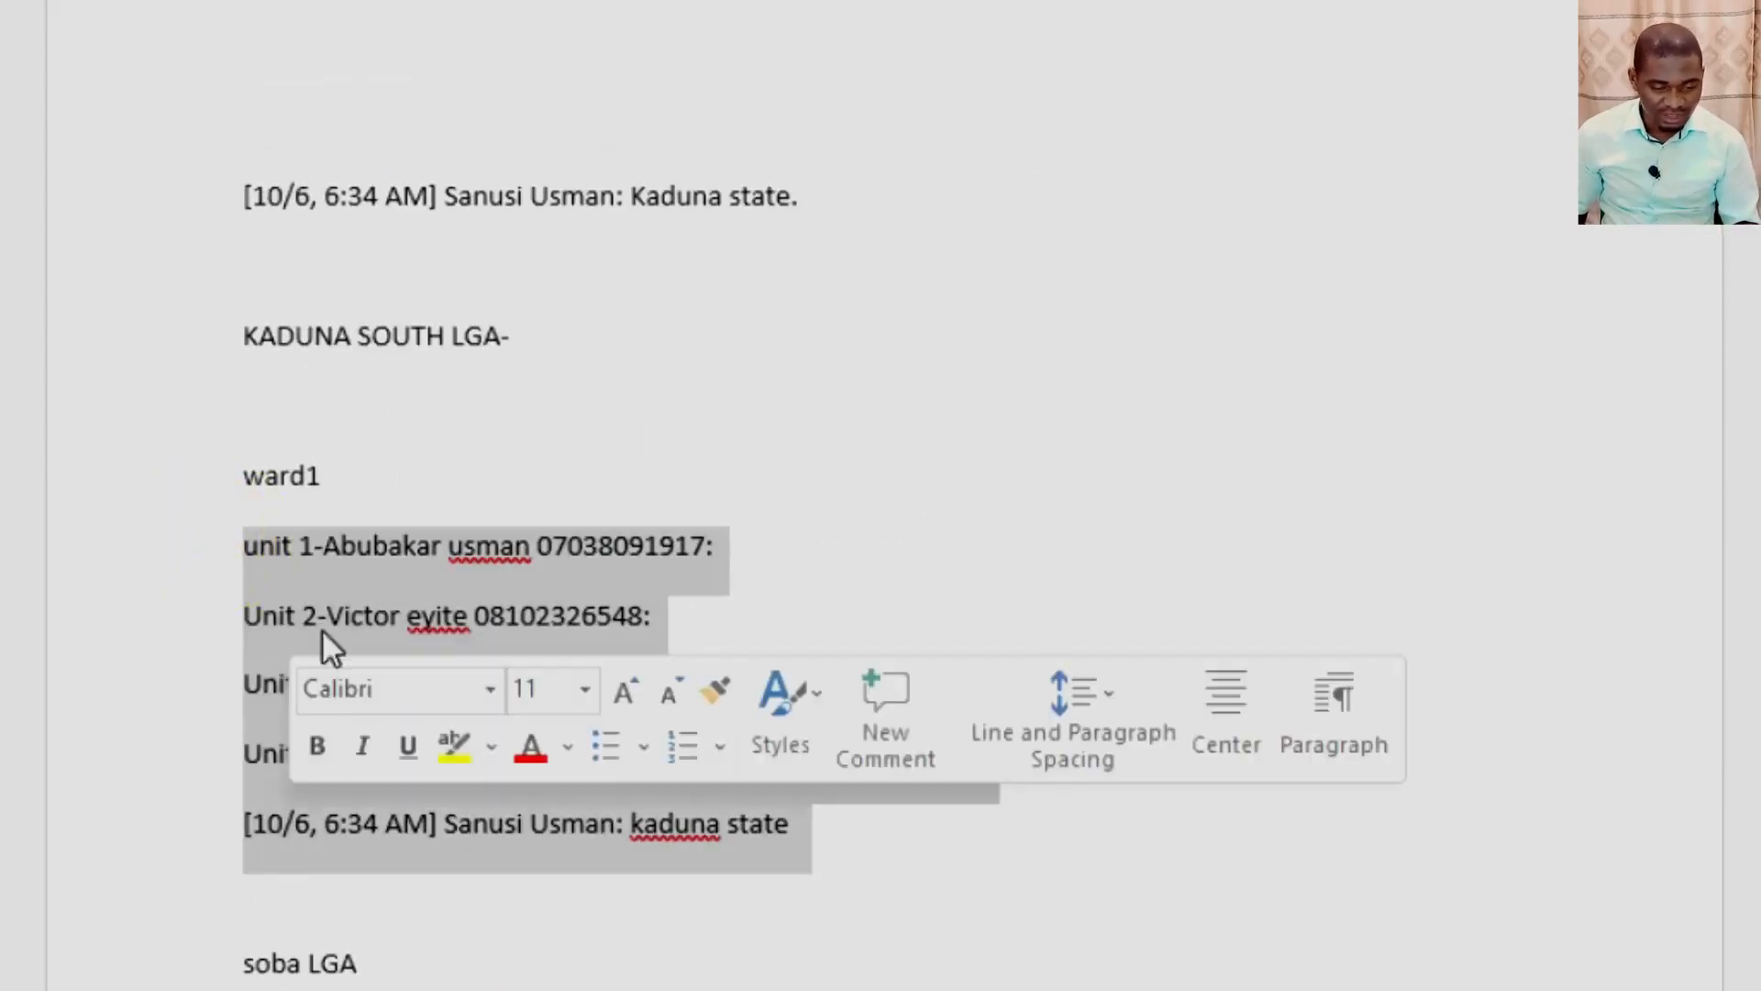
right_click(328, 608)
left_click(364, 665)
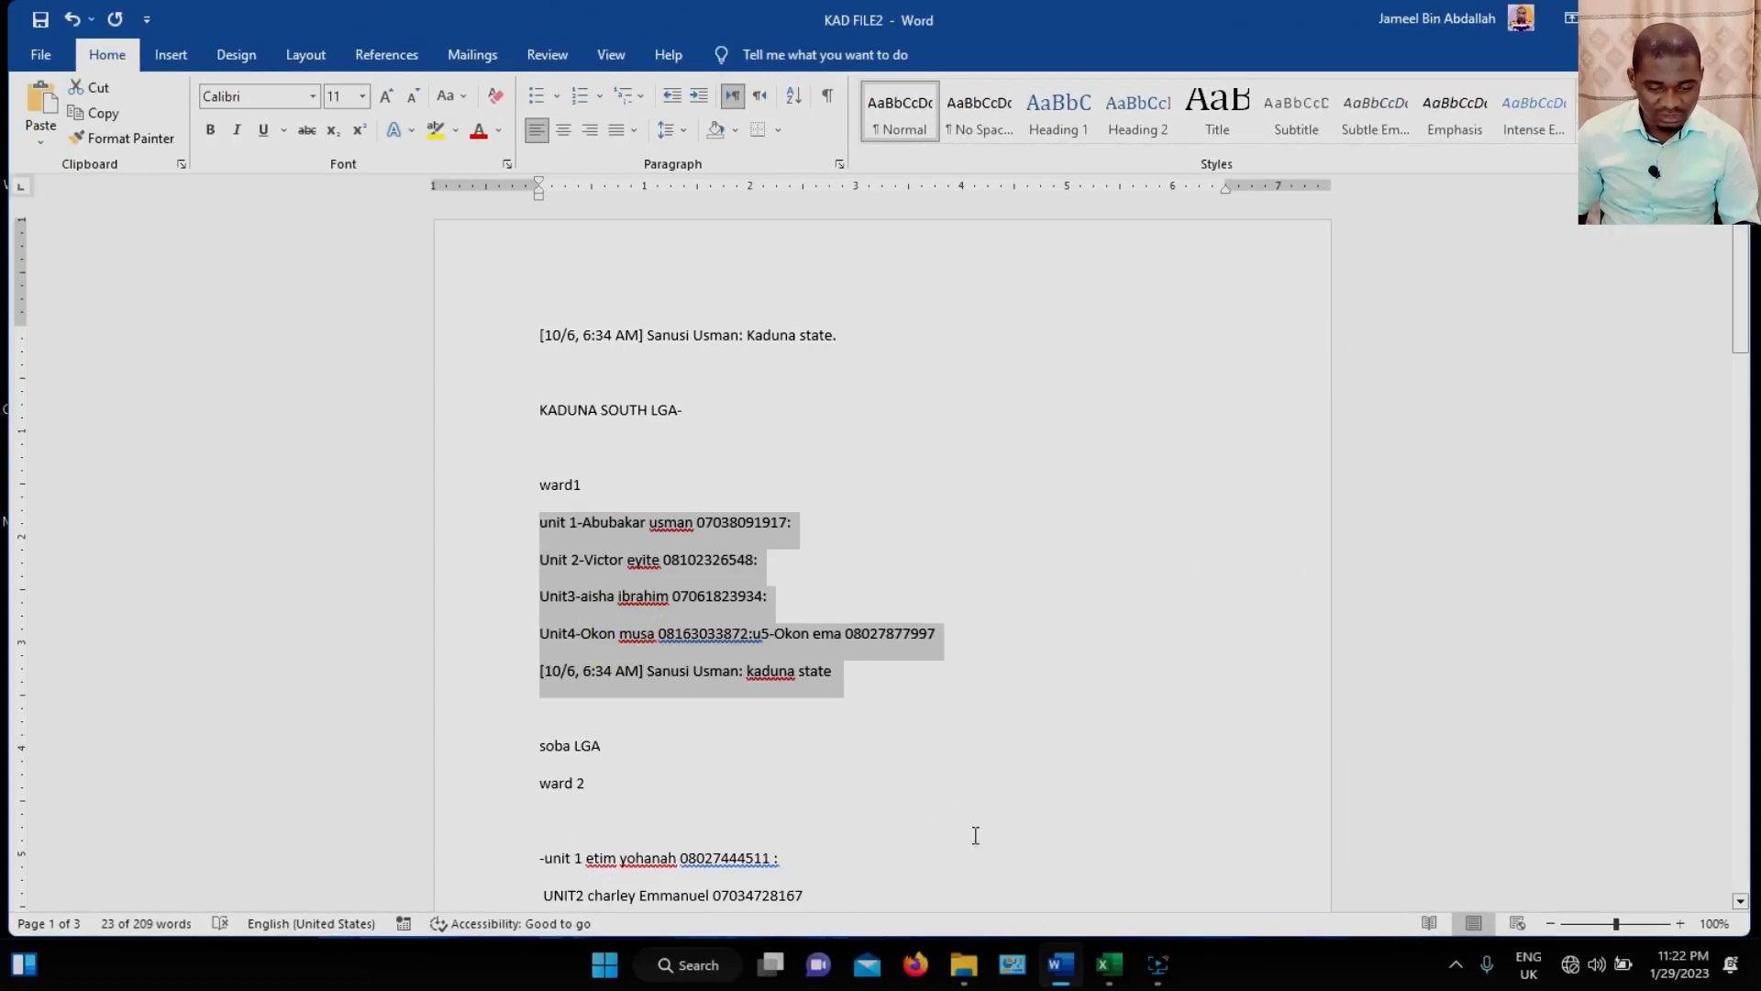
Switch to Excel, create a blank workbook and paste the copied lines from cell A1 with their source formatting.
left_click(1110, 965)
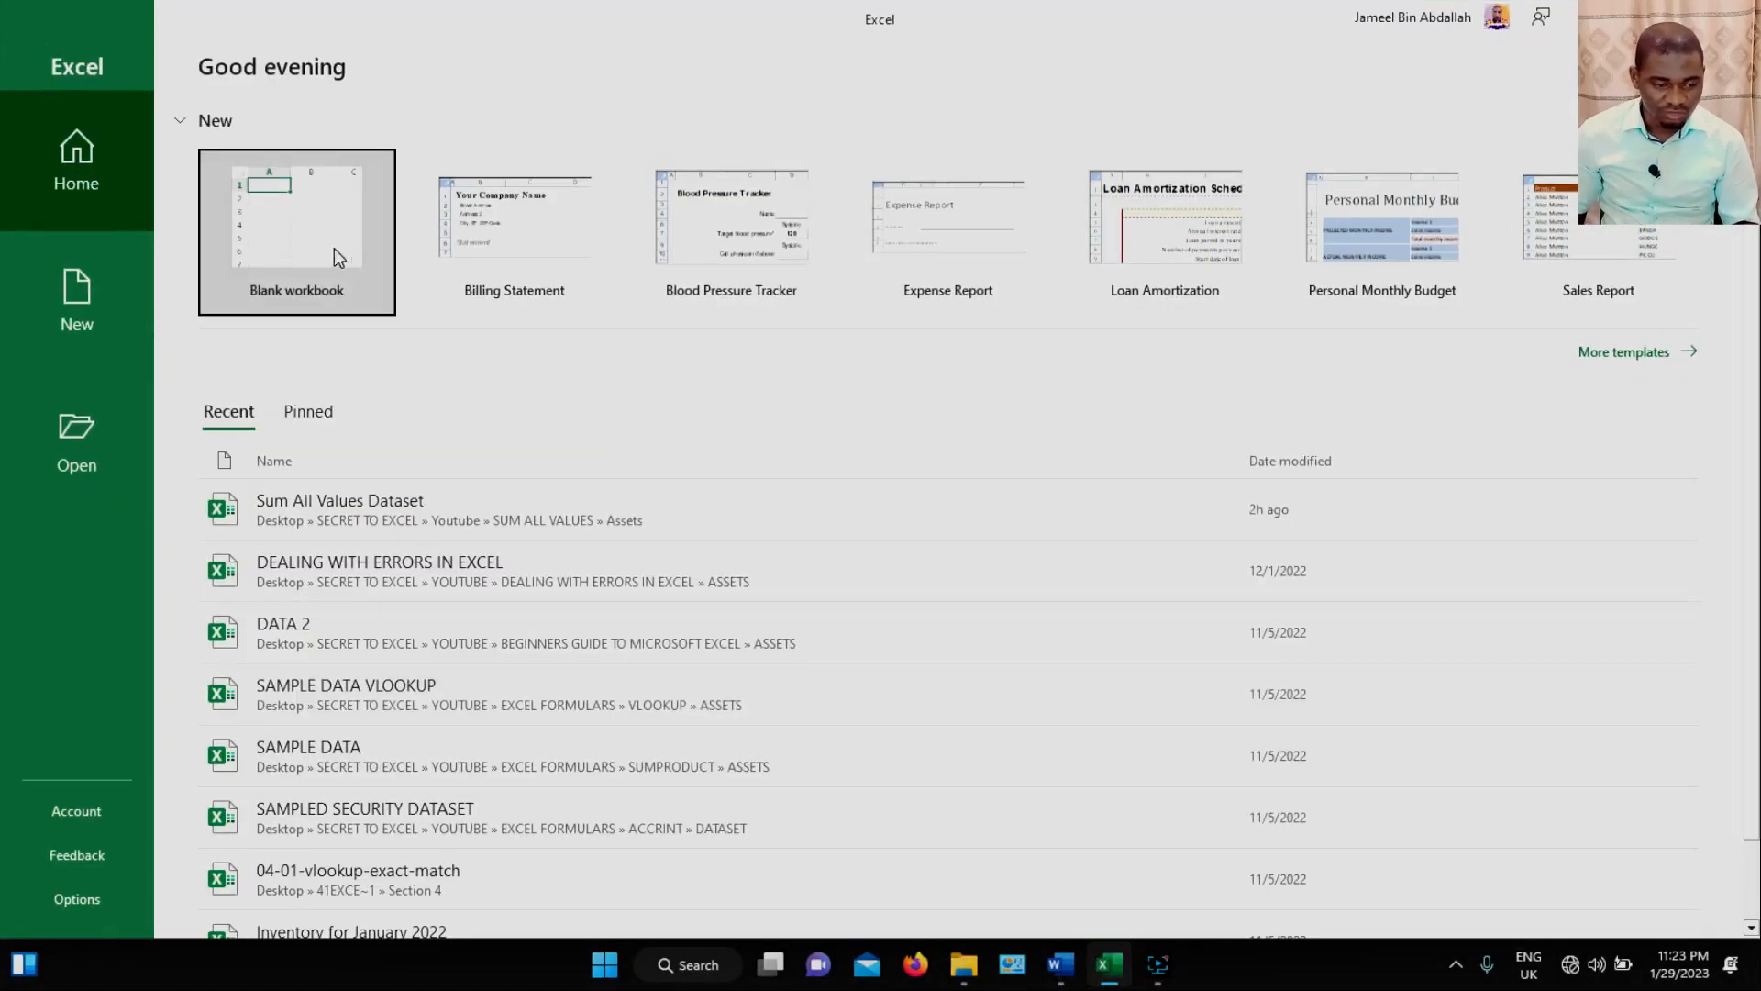
left_click(335, 257)
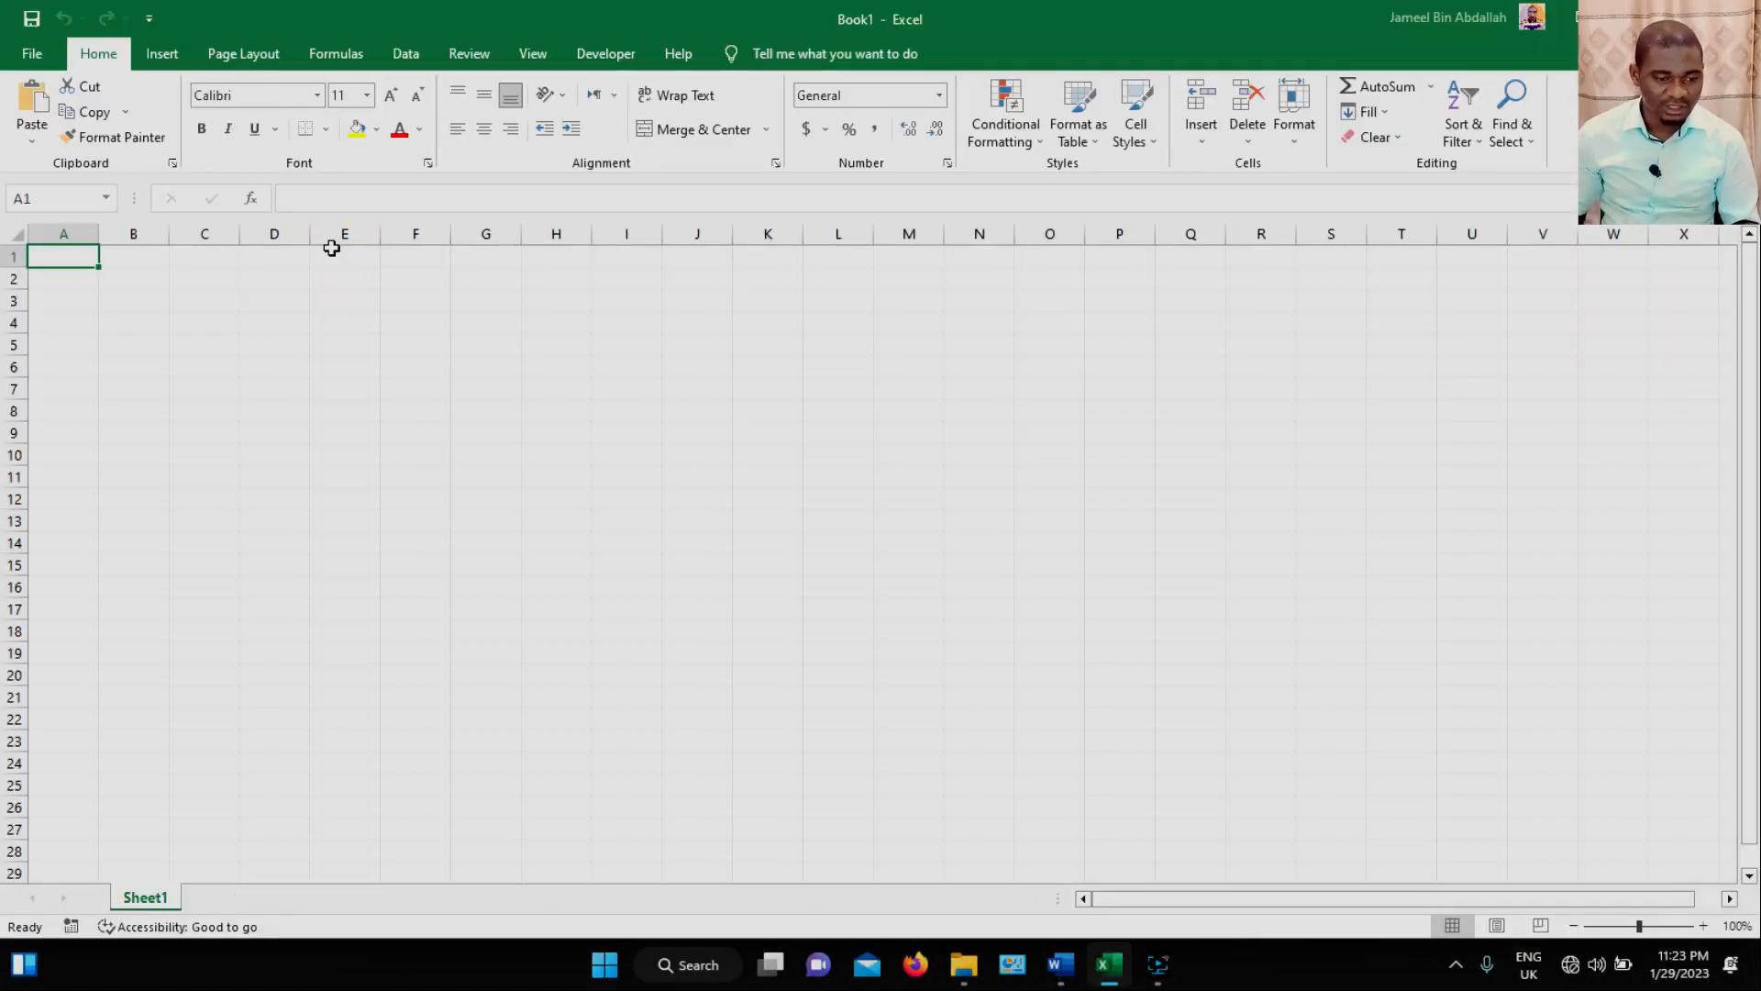
right_click(83, 260)
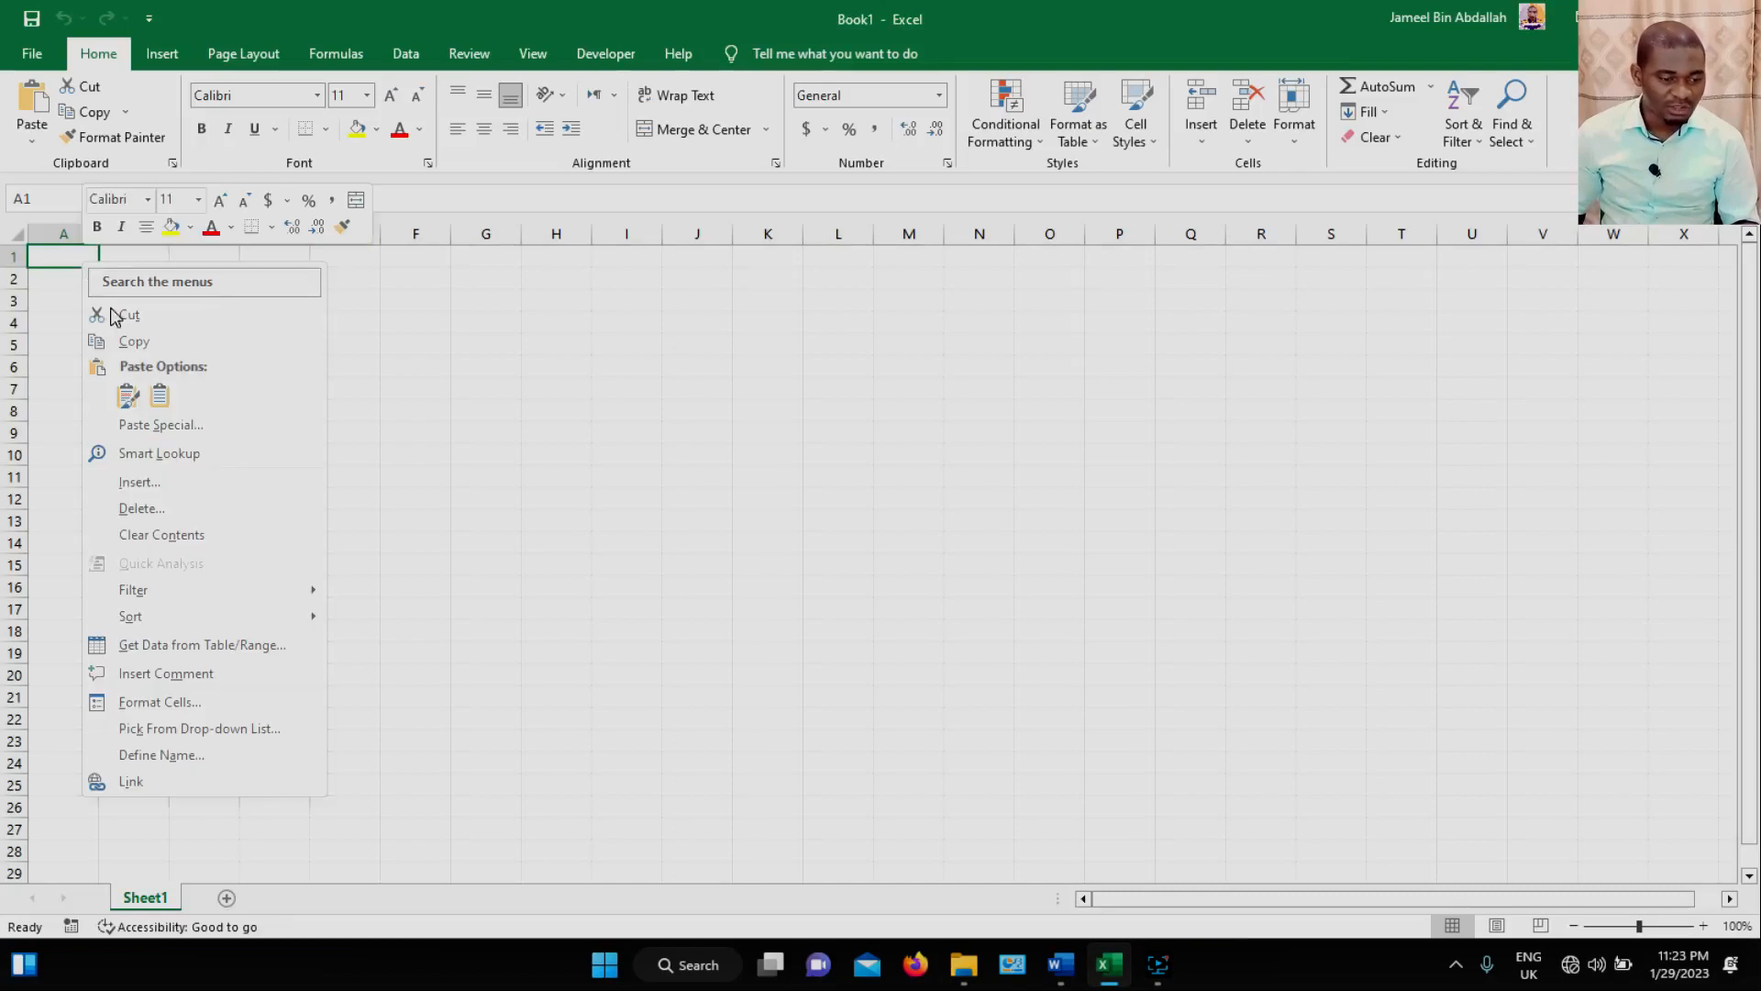
left_click(129, 396)
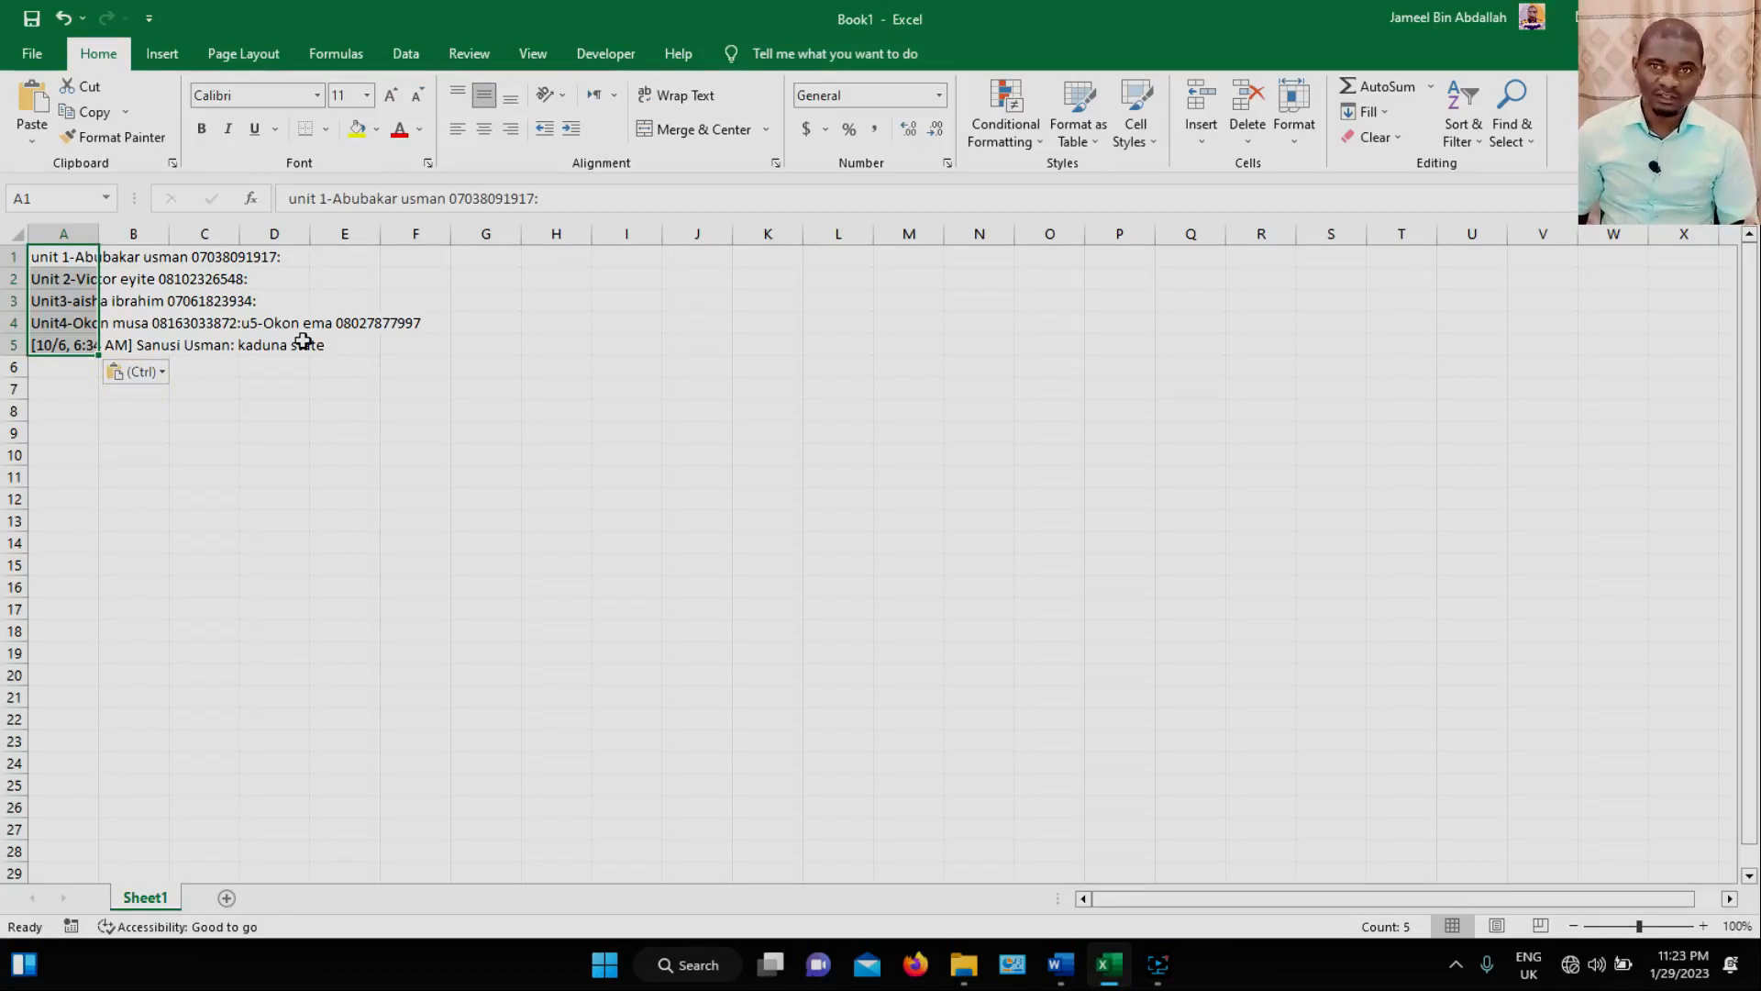
left_click(292, 405)
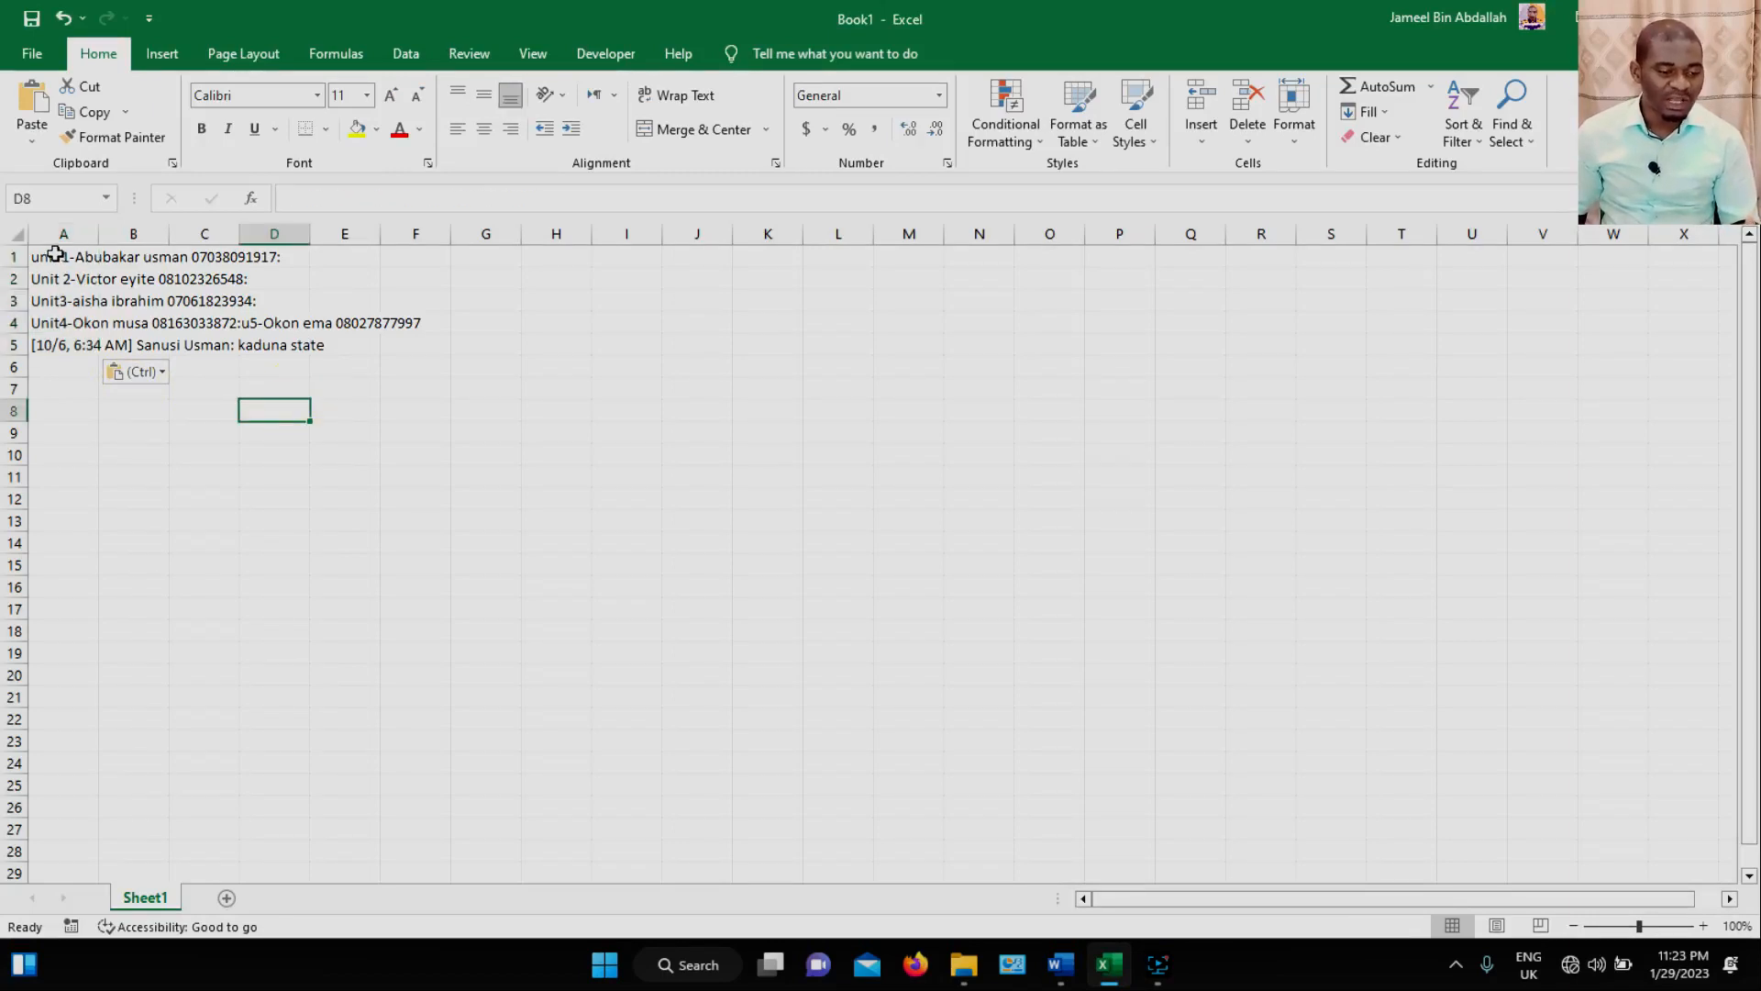
Split cells A1:A5 with Text to Columns as delimited data, using tab, semicolon, comma, space and a blank Other delimiter, in General format.
left_click_drag(55, 257, 70, 346)
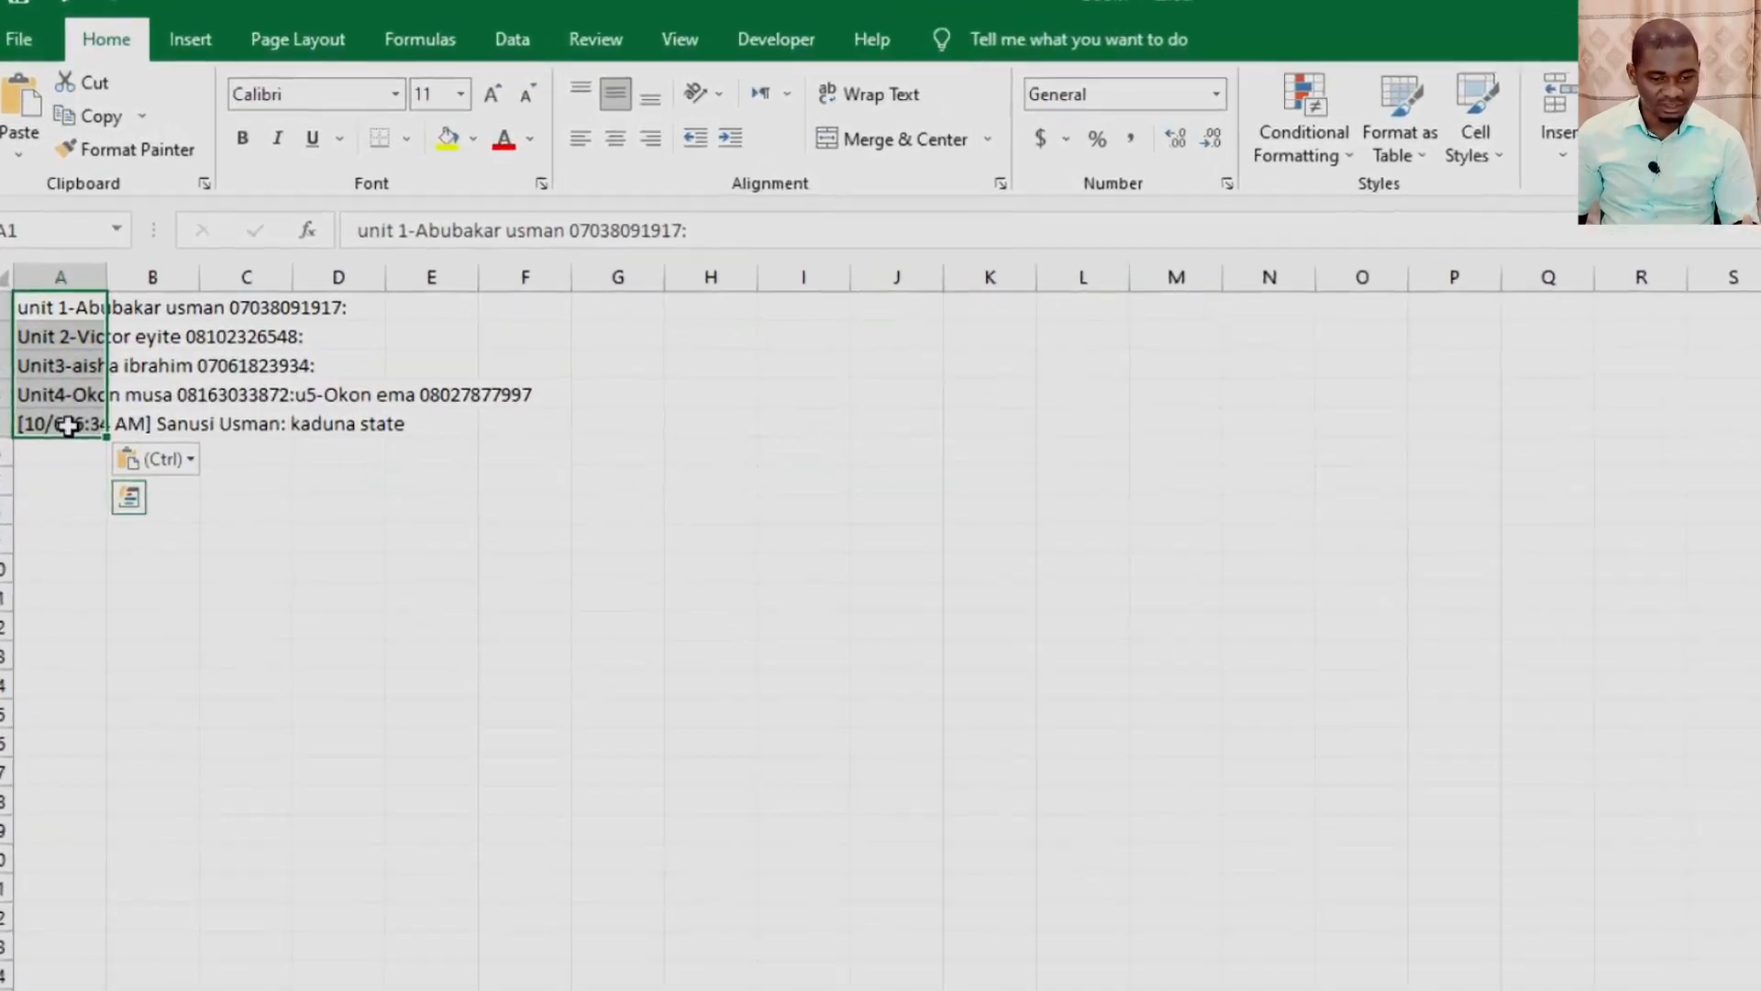
left_click(571, 31)
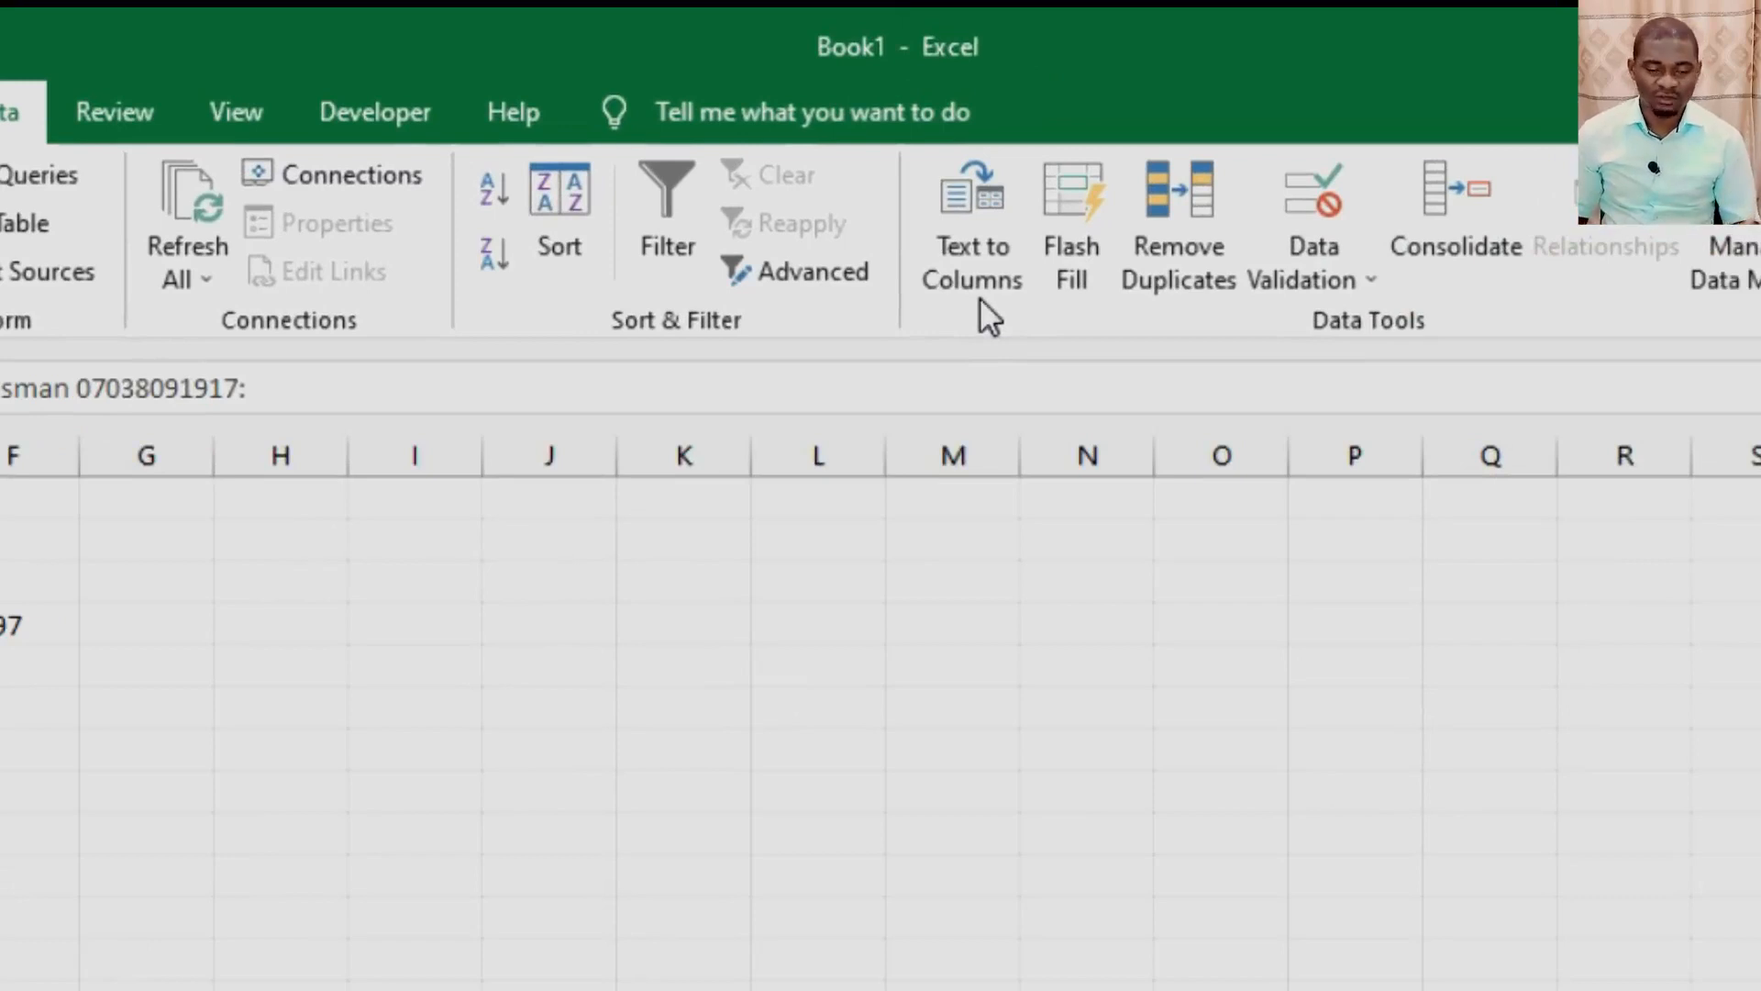
left_click(980, 221)
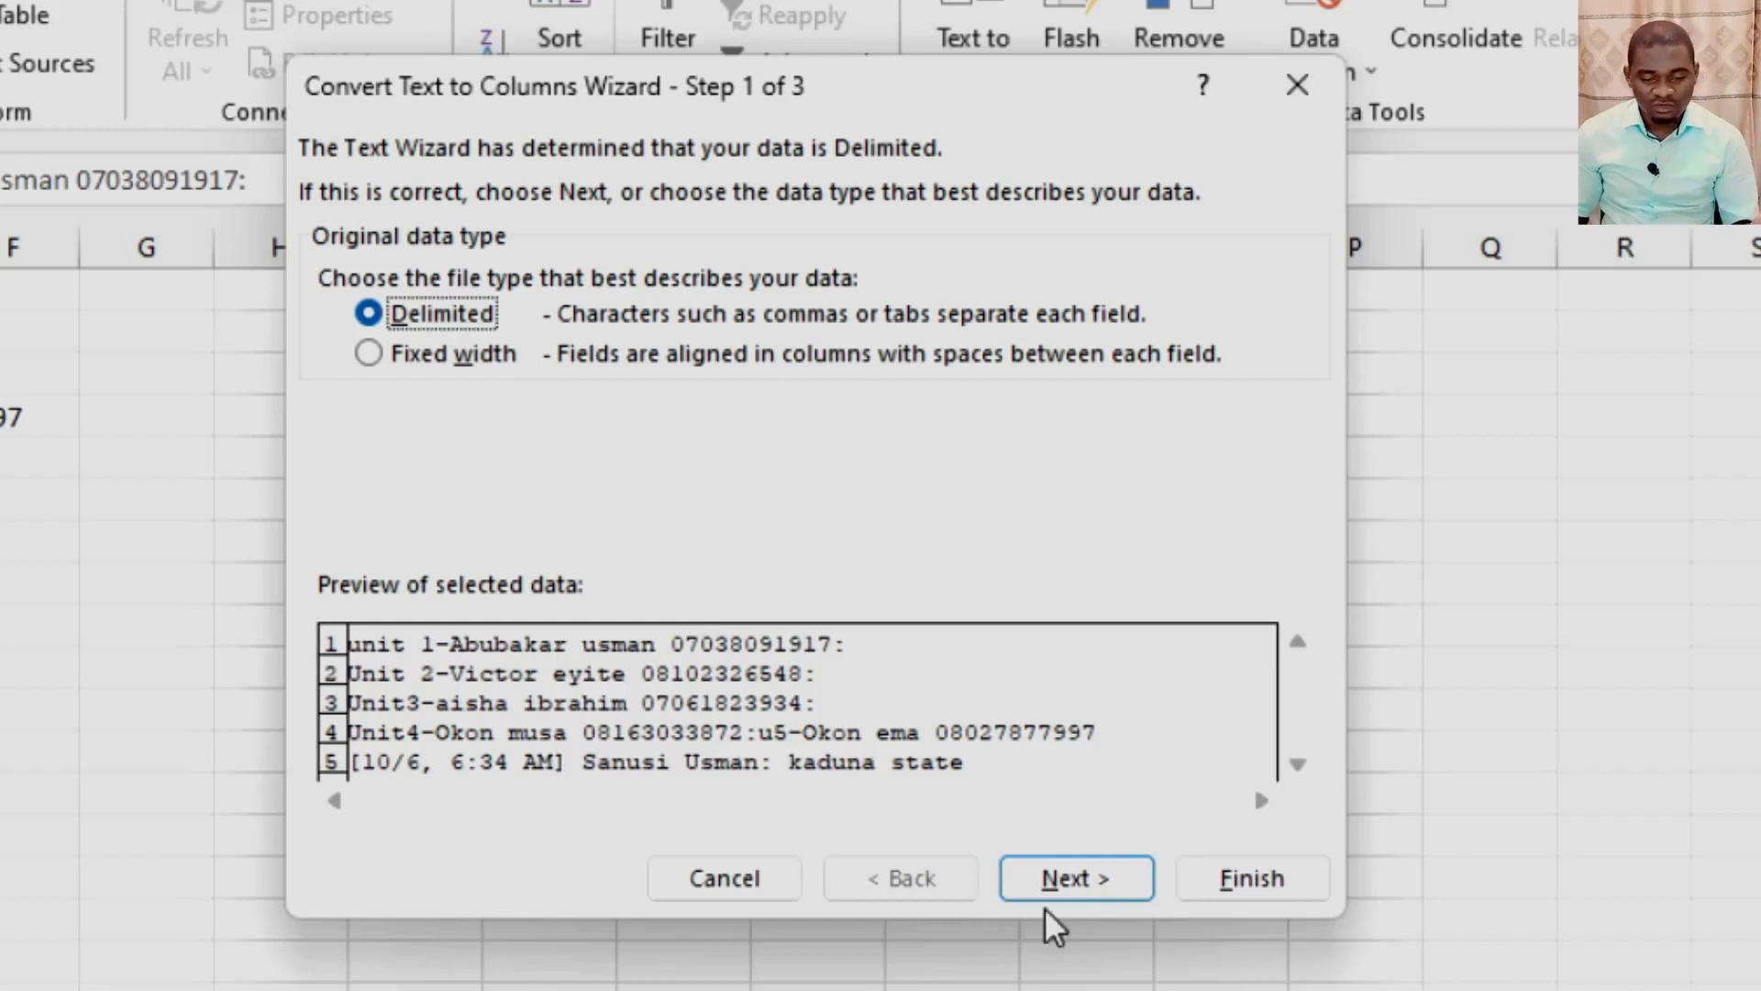
left_click(1055, 883)
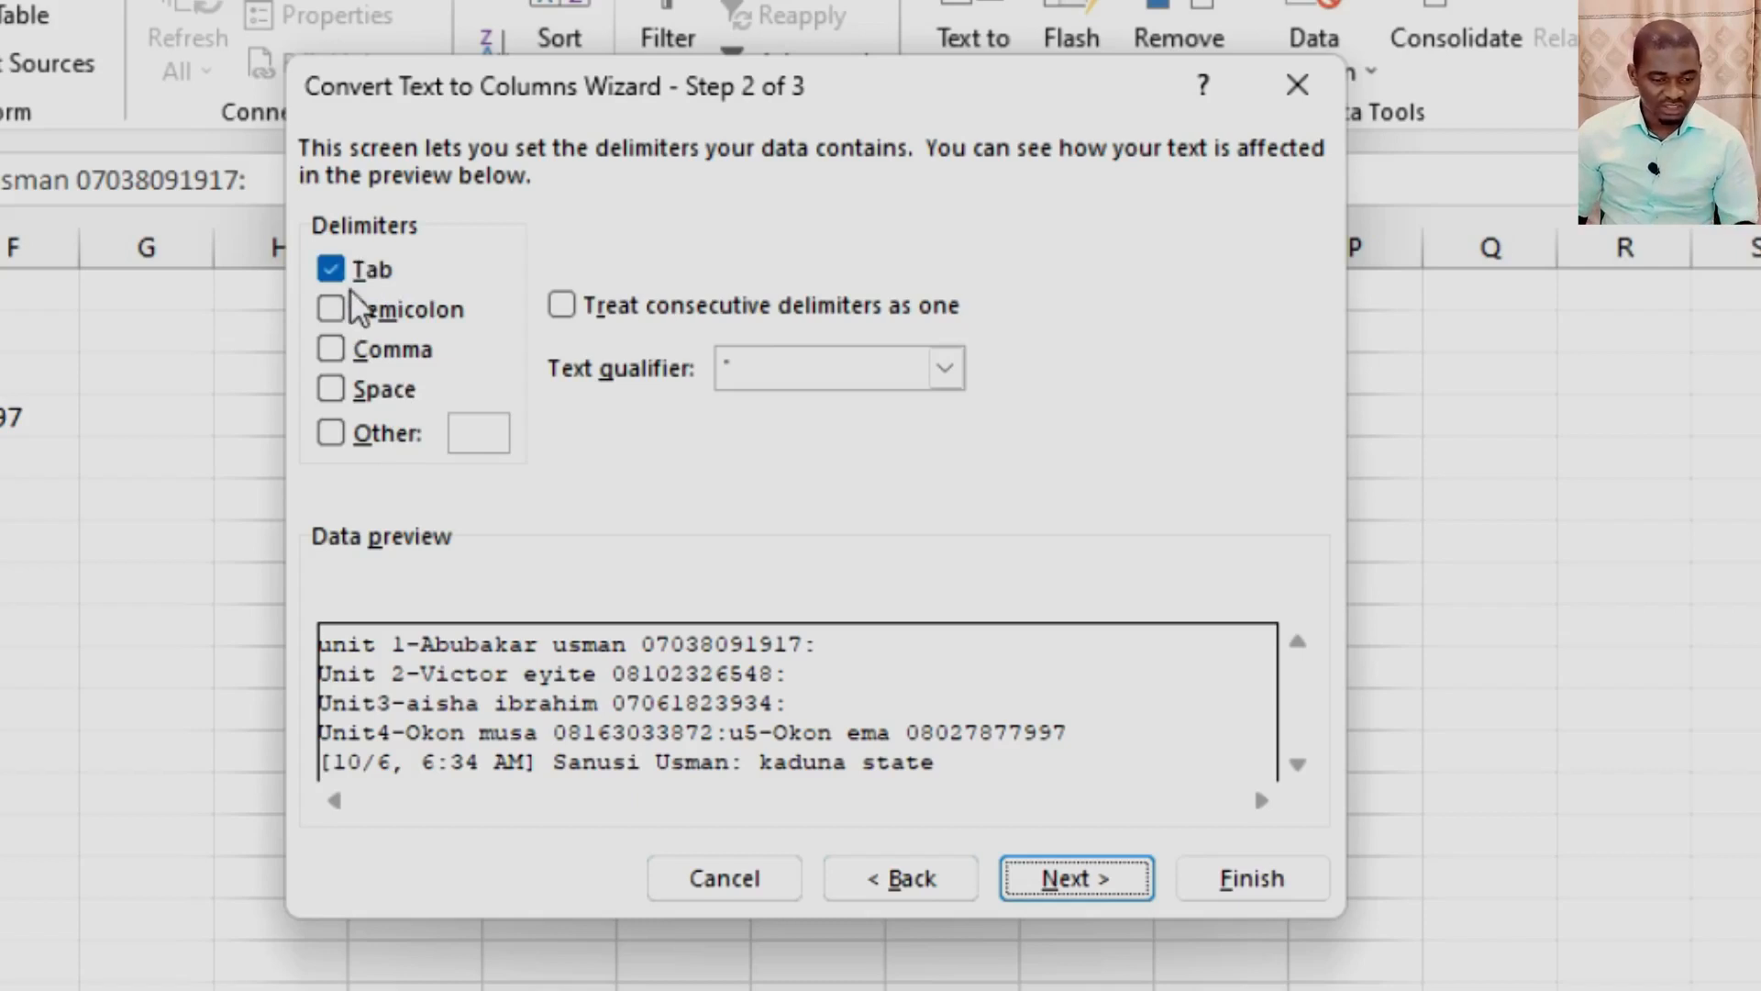
left_click(331, 312)
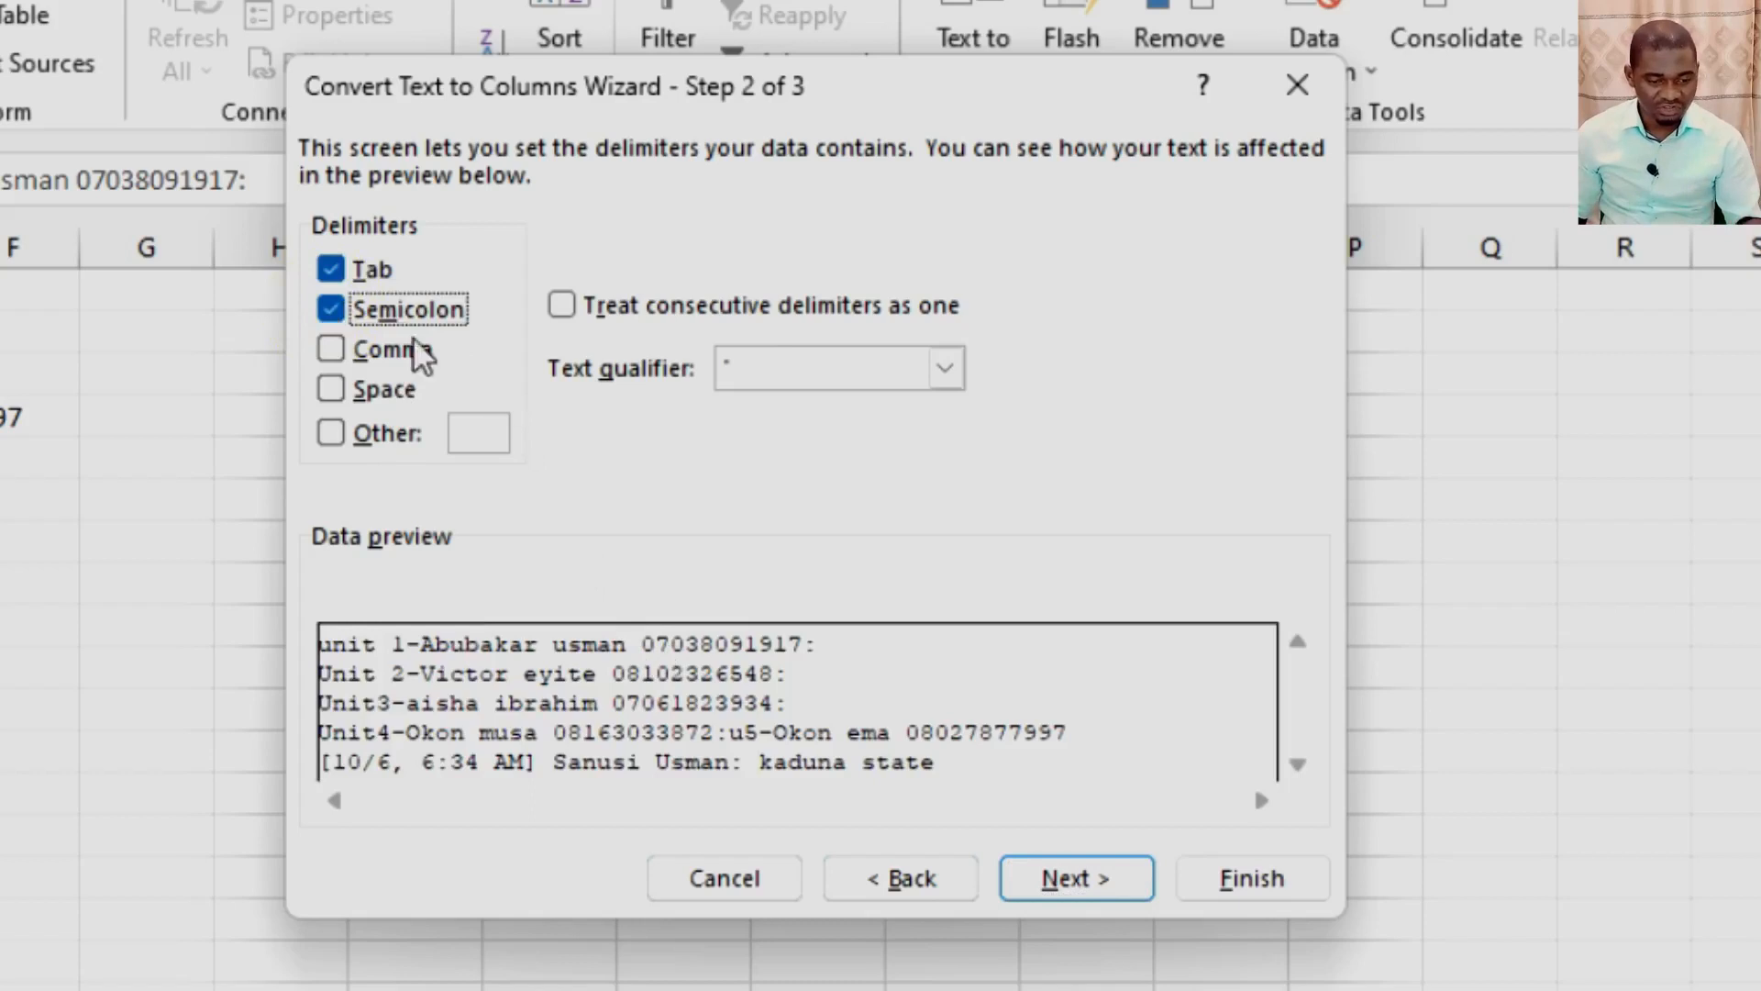
left_click(330, 349)
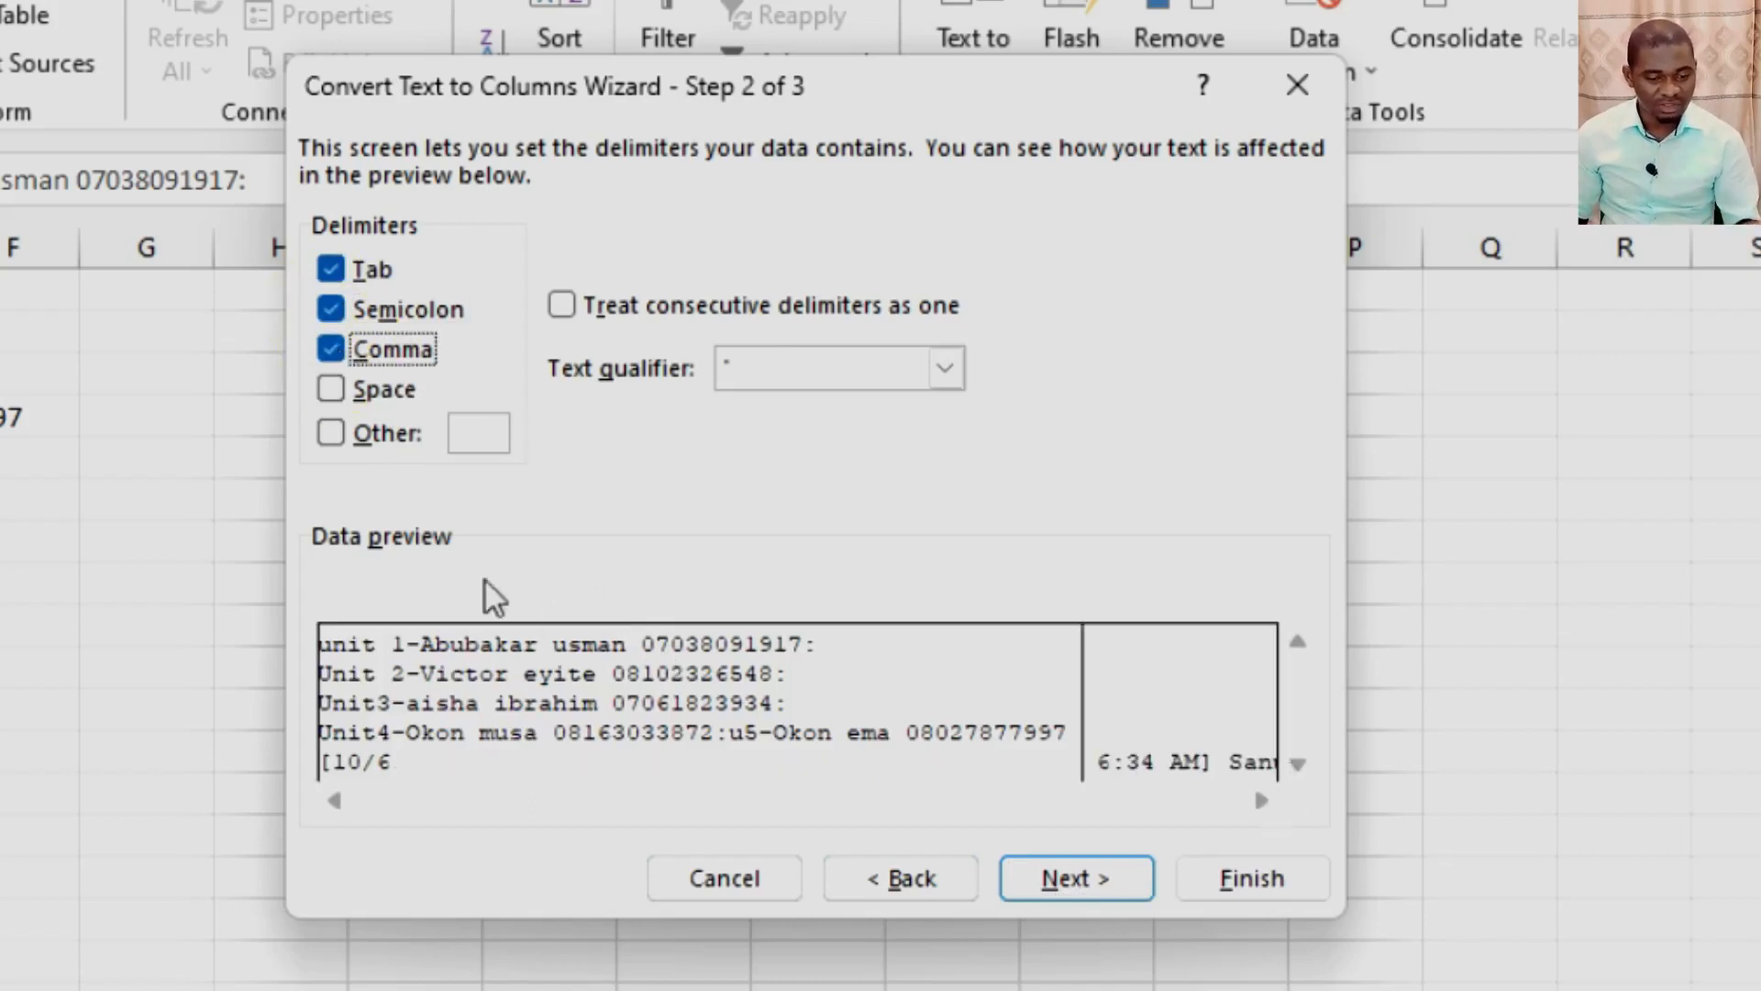
left_click(341, 394)
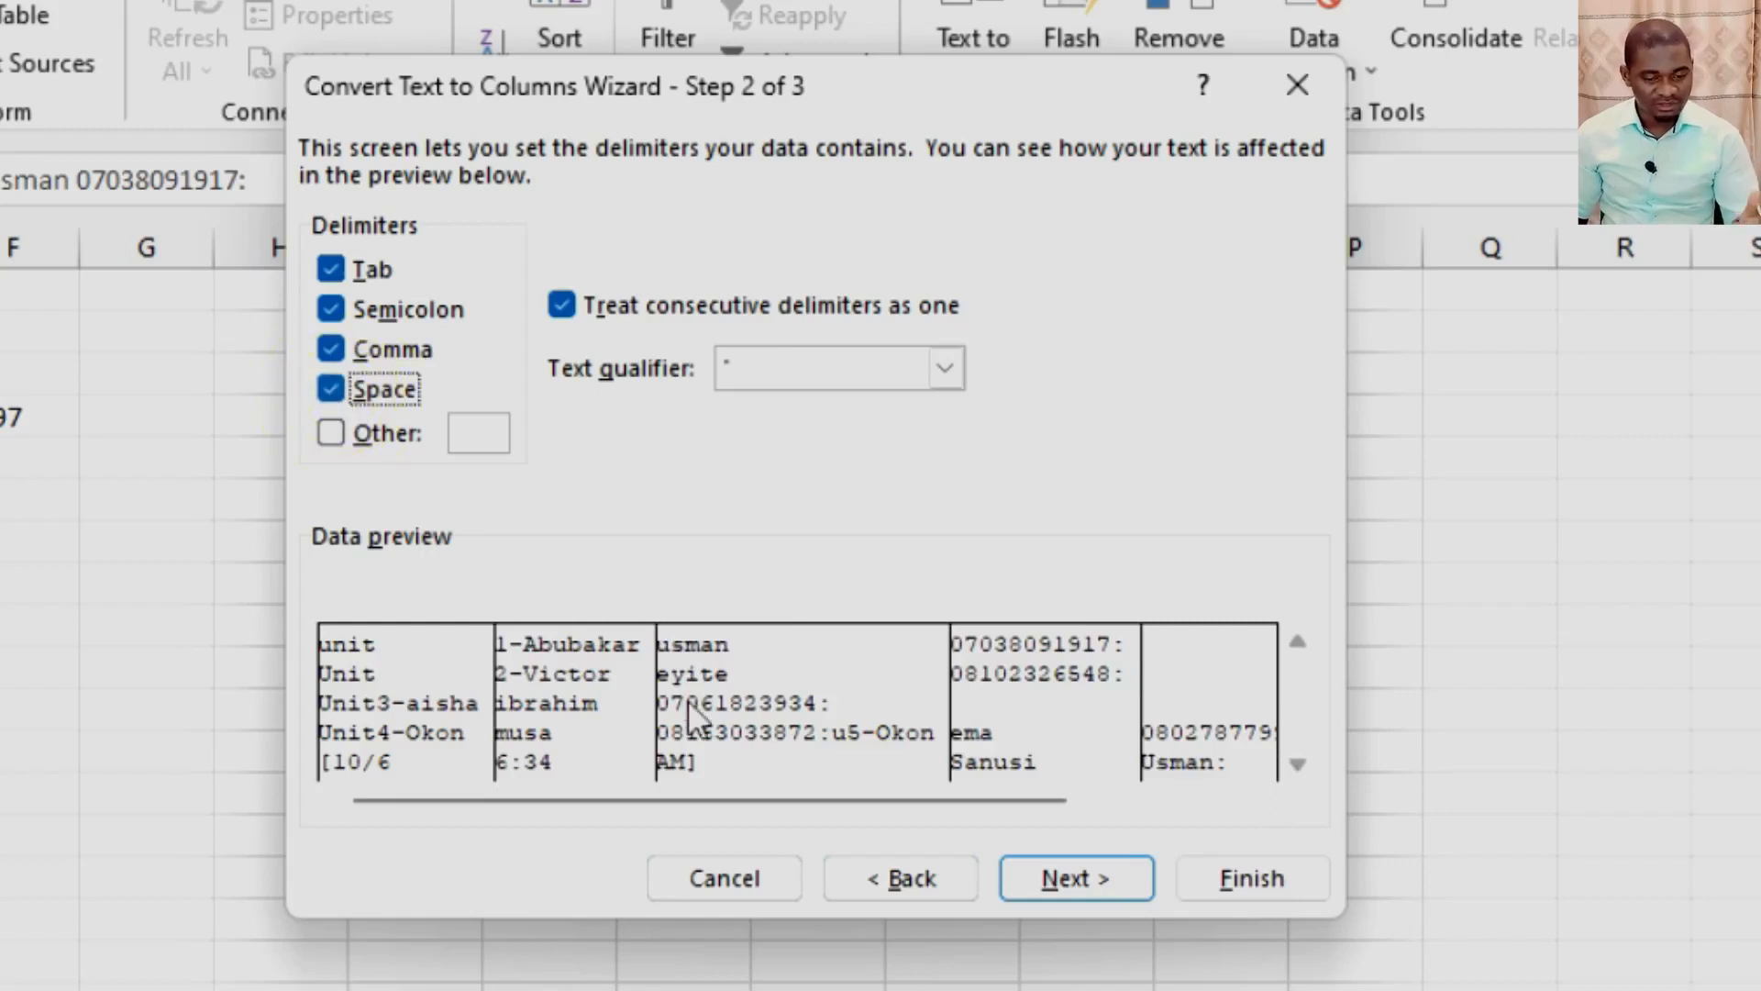
left_click(335, 434)
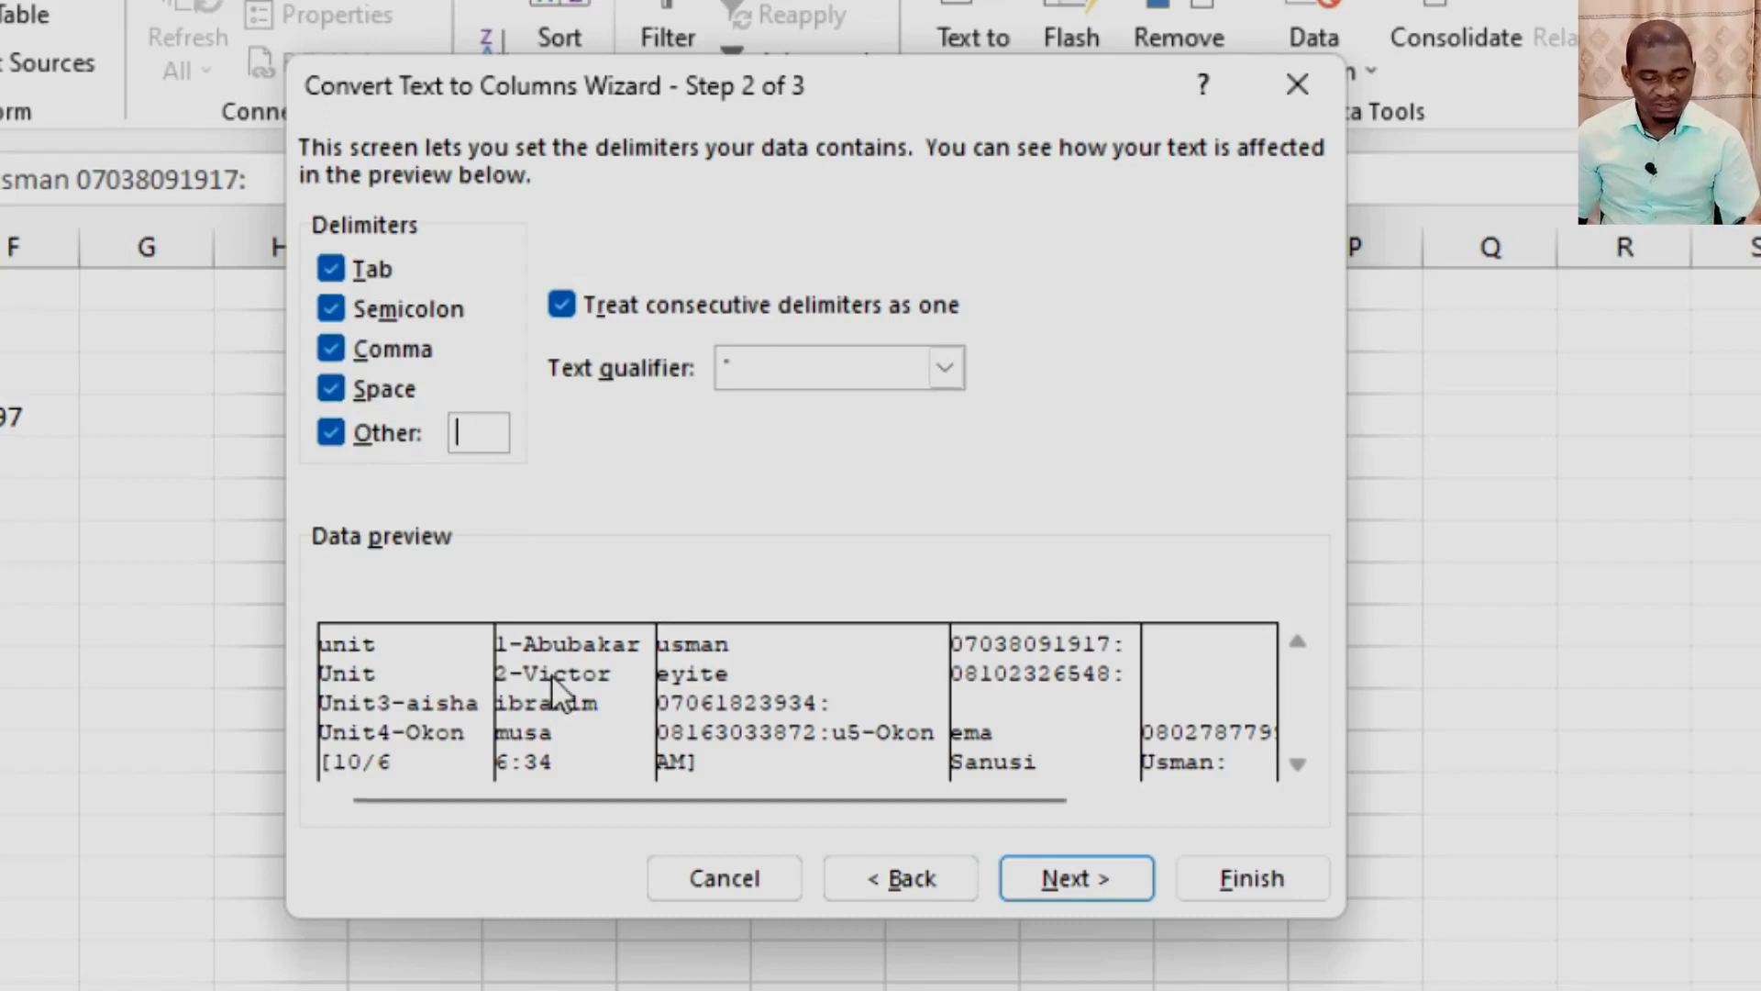
left_click(1103, 877)
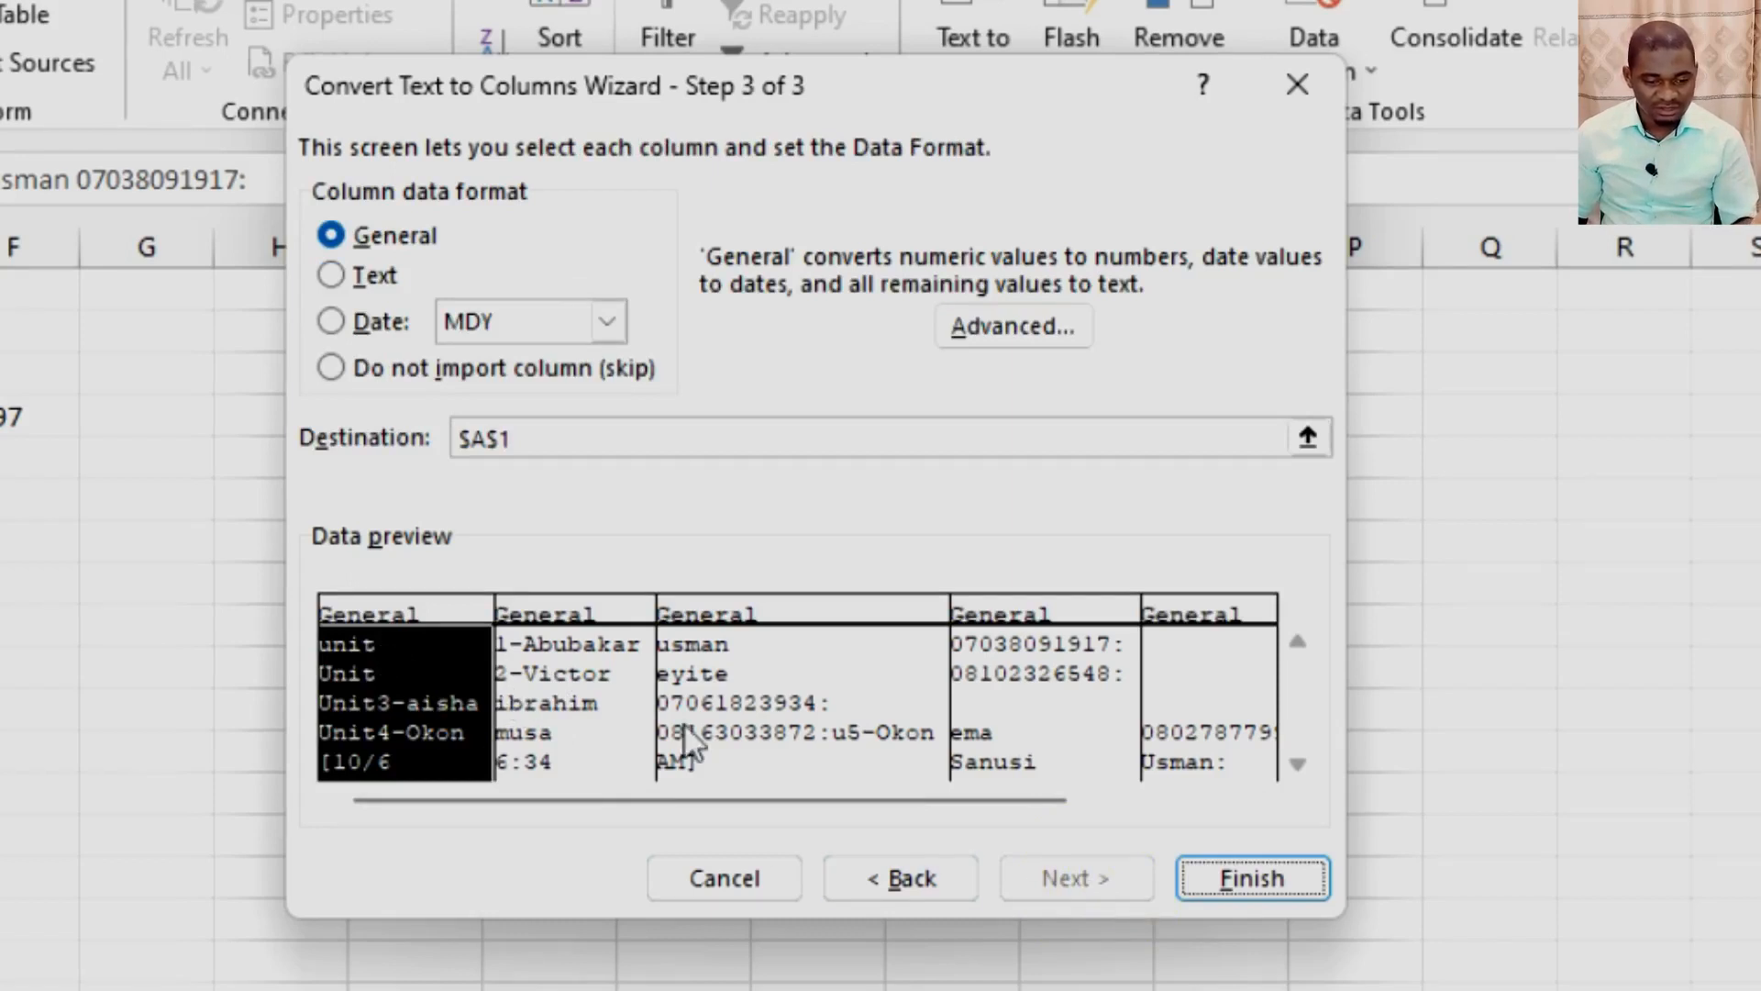
left_click(1251, 877)
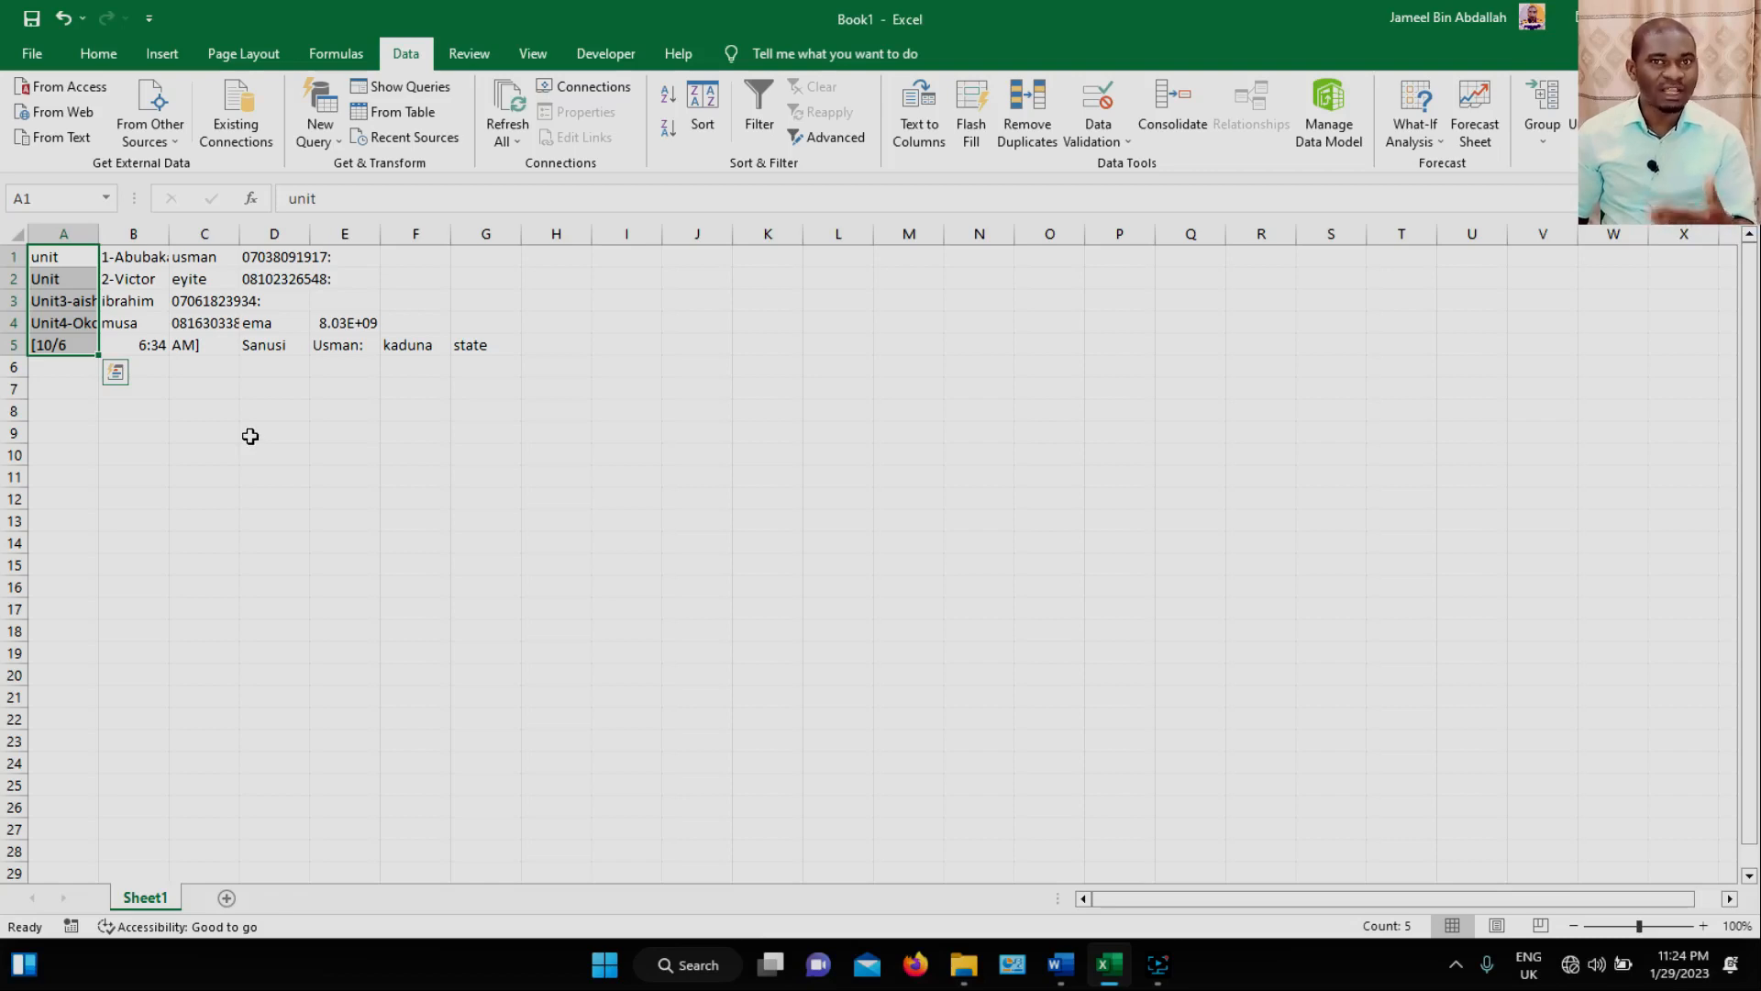
Widen columns A through E to make room for the split entries.
left_click_drag(98, 235, 257, 235)
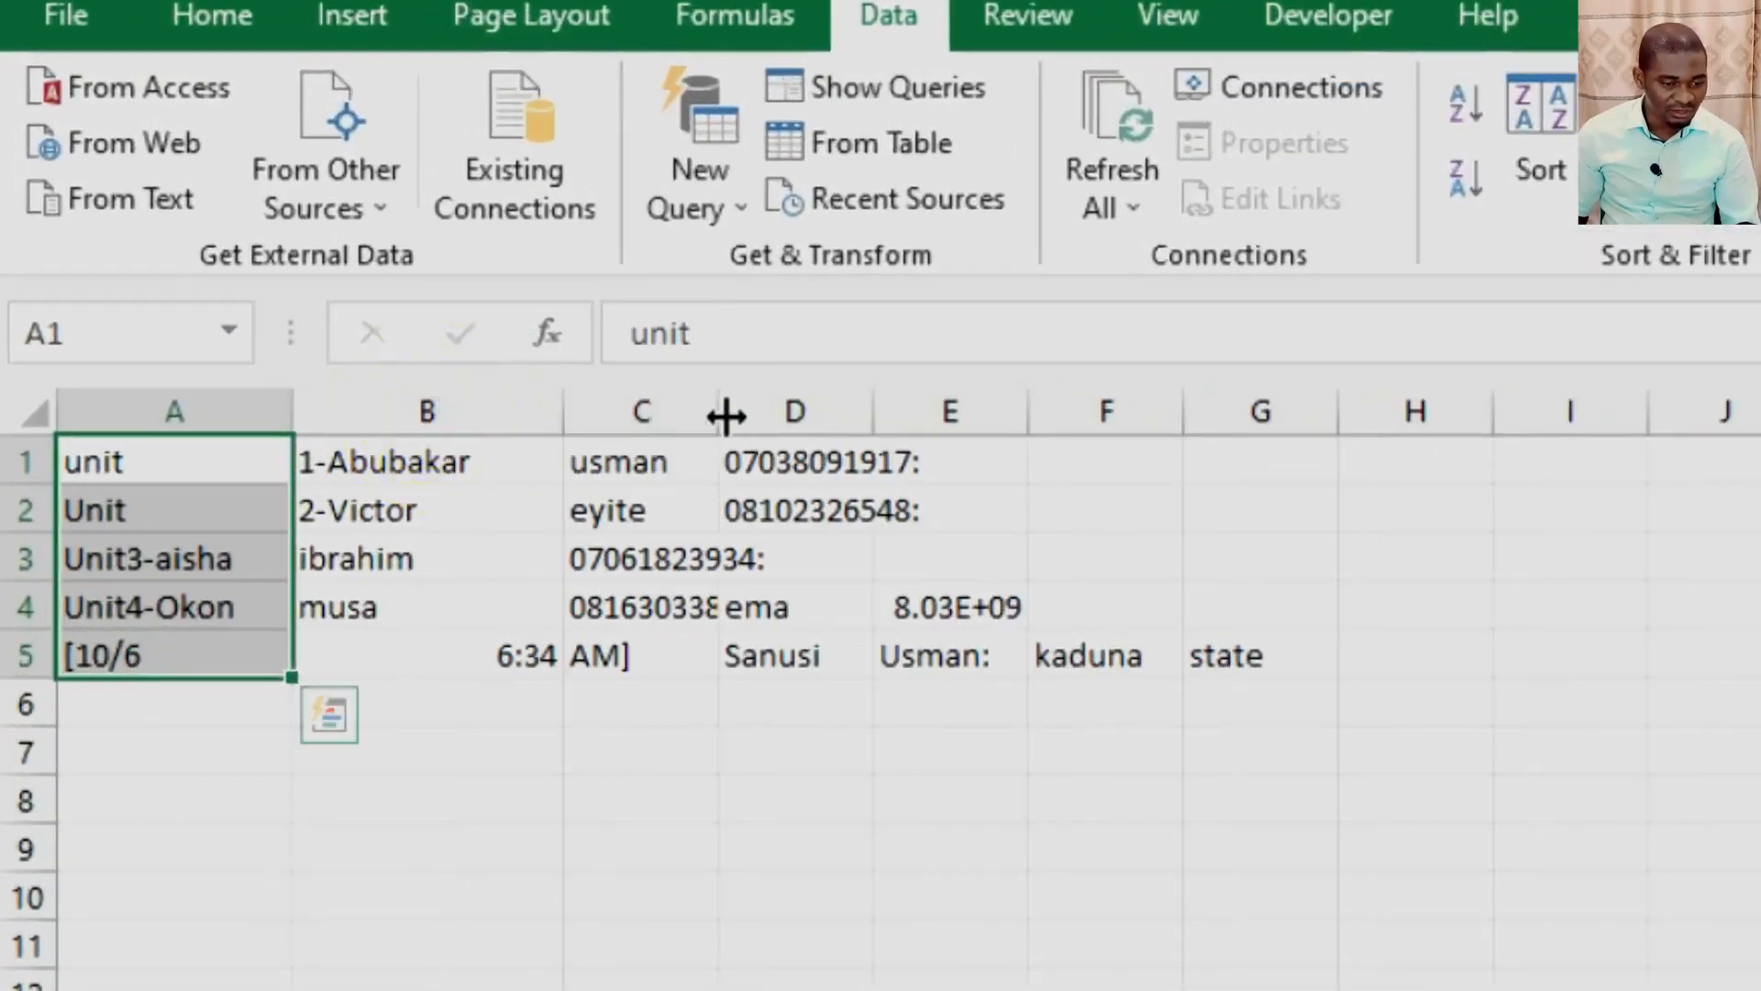
left_click_drag(725, 418, 870, 418)
left_click_drag(1021, 413, 1188, 422)
left_click_drag(1345, 411, 1467, 411)
left_click(819, 894)
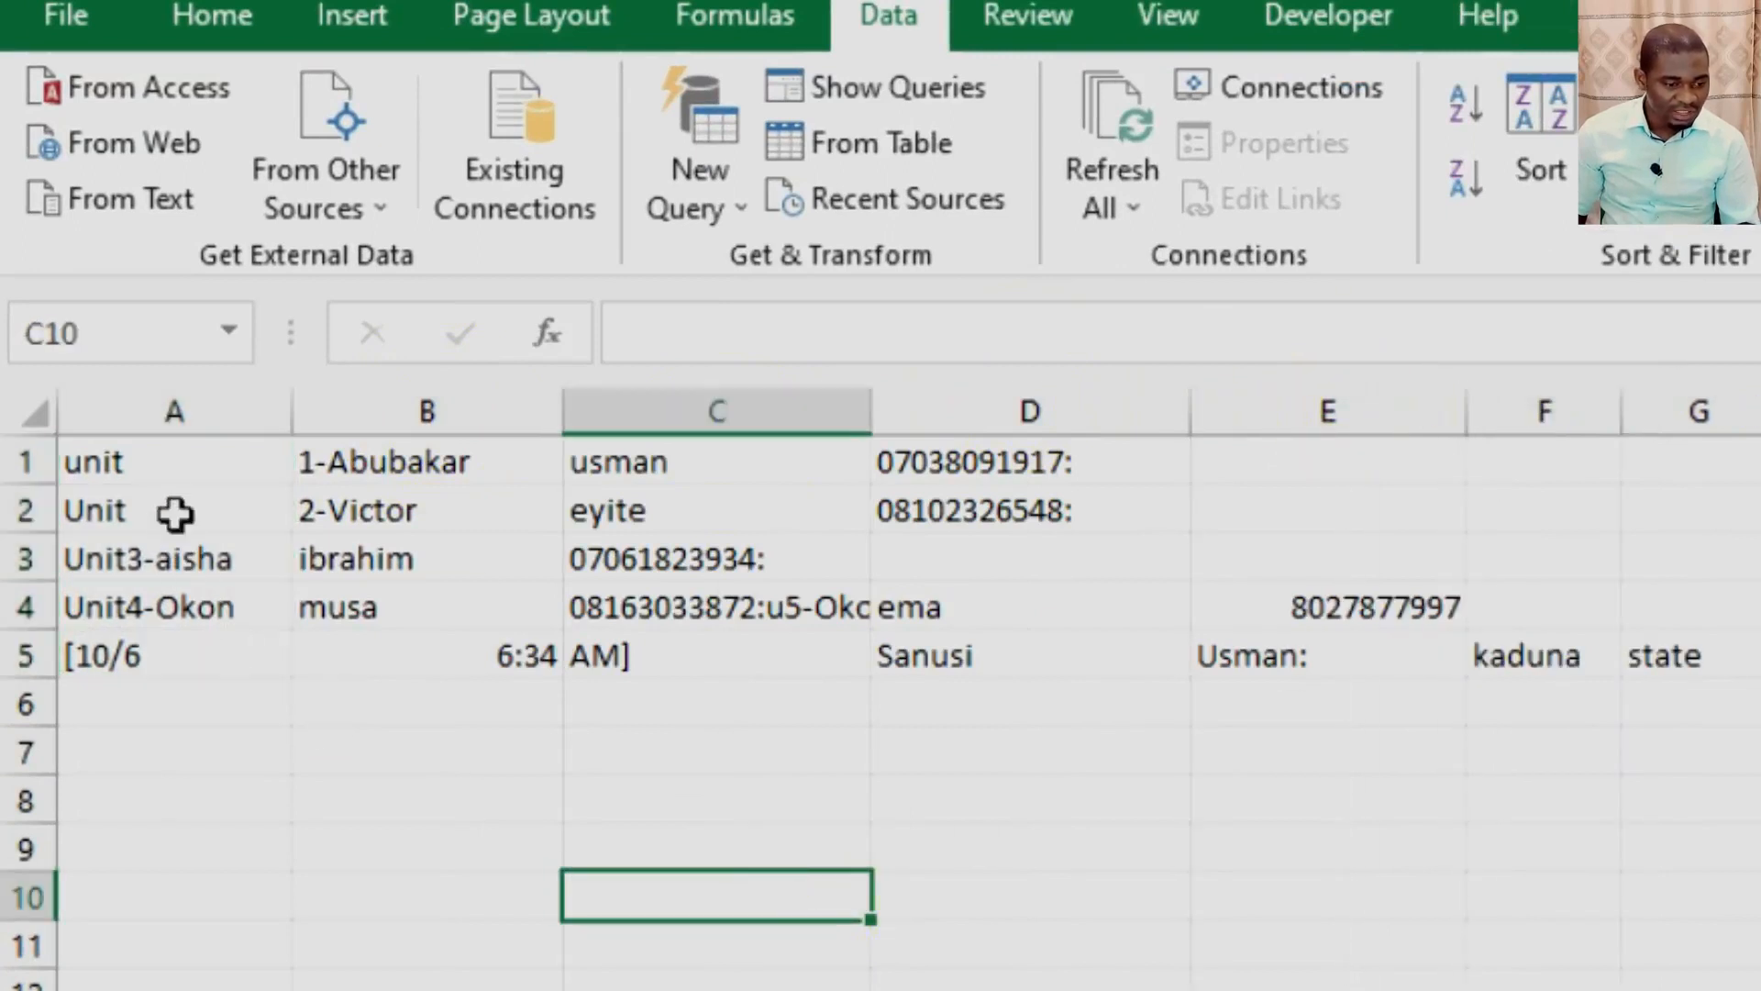
Examine how the unit entries in cells A1 and A4 were split.
left_click(171, 475)
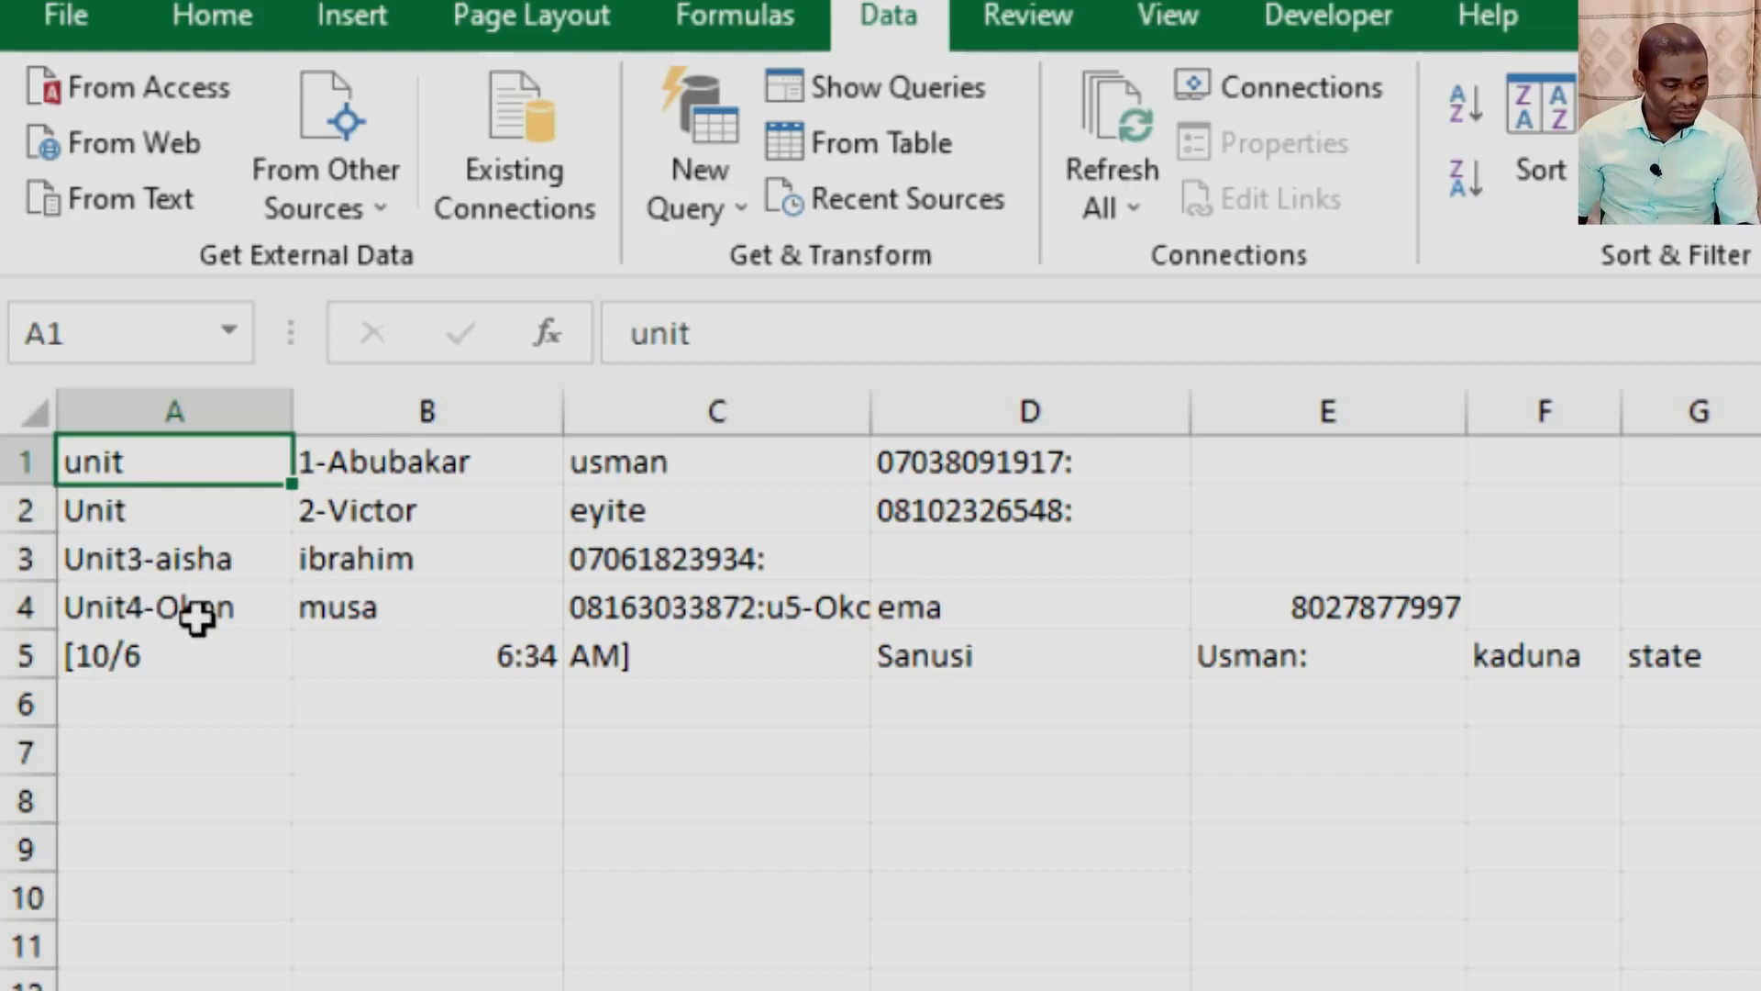
left_click(193, 613)
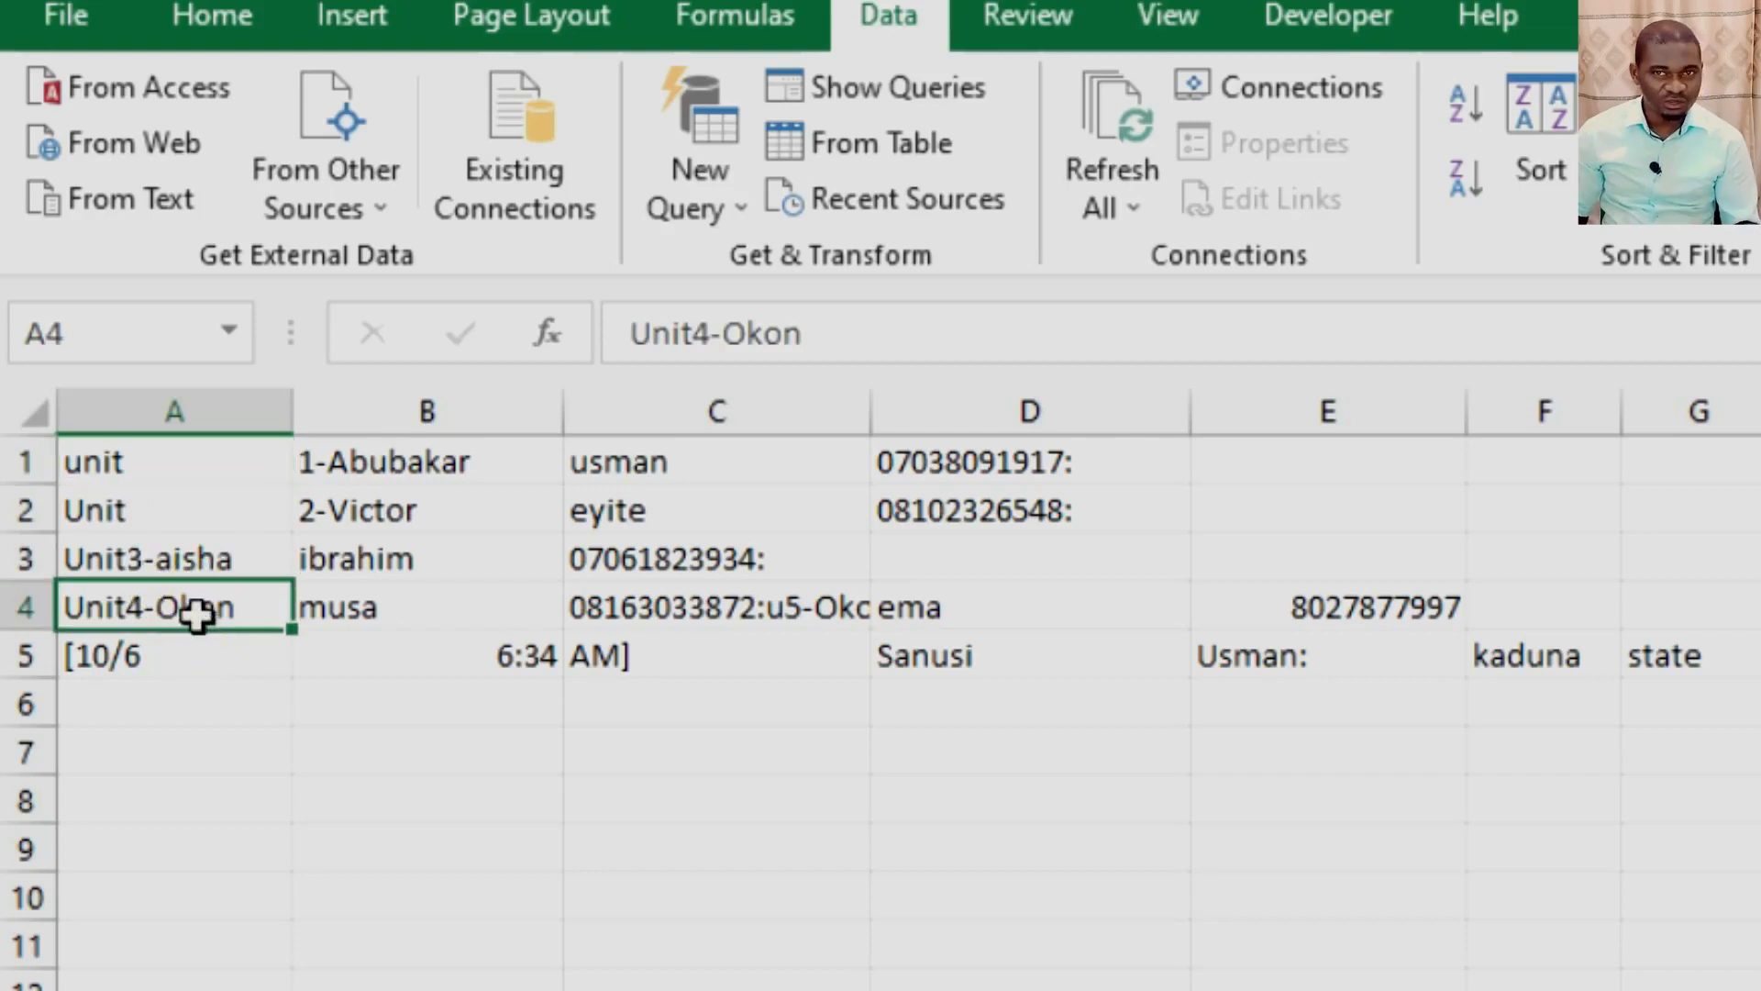
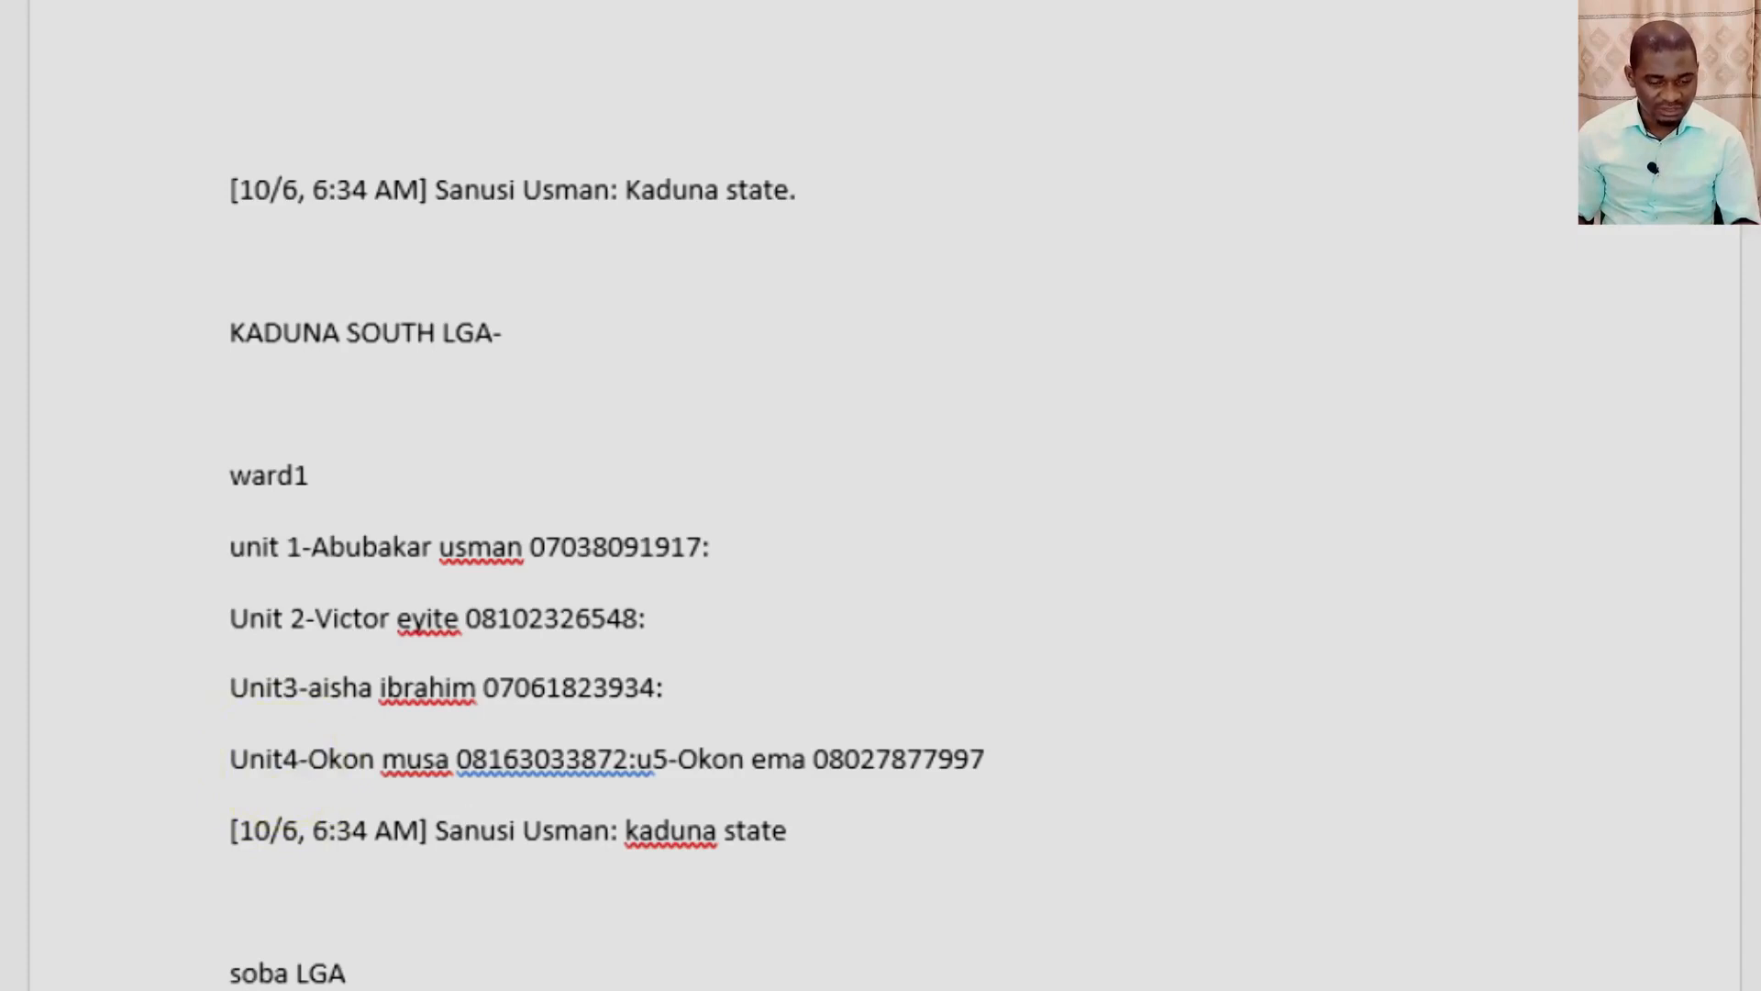
Insert a space between the word and the number in the Unit 3 and Unit 4 labels under ward1.
left_click(330, 832)
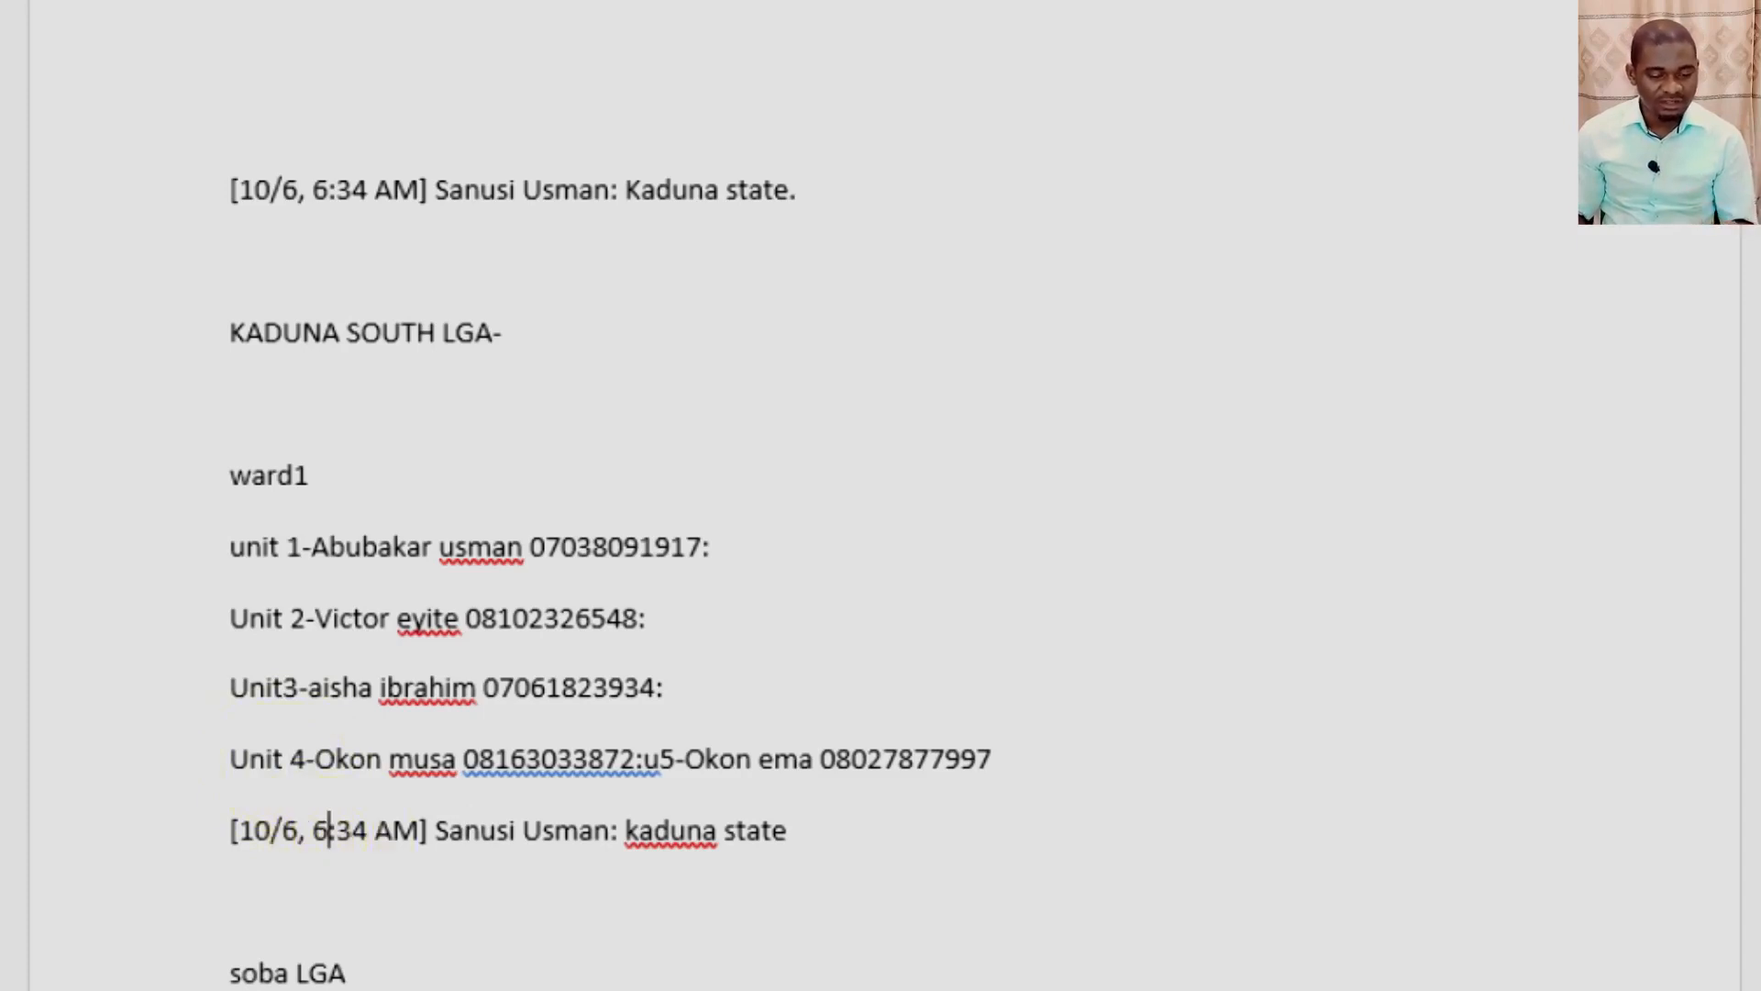
left_click(284, 688)
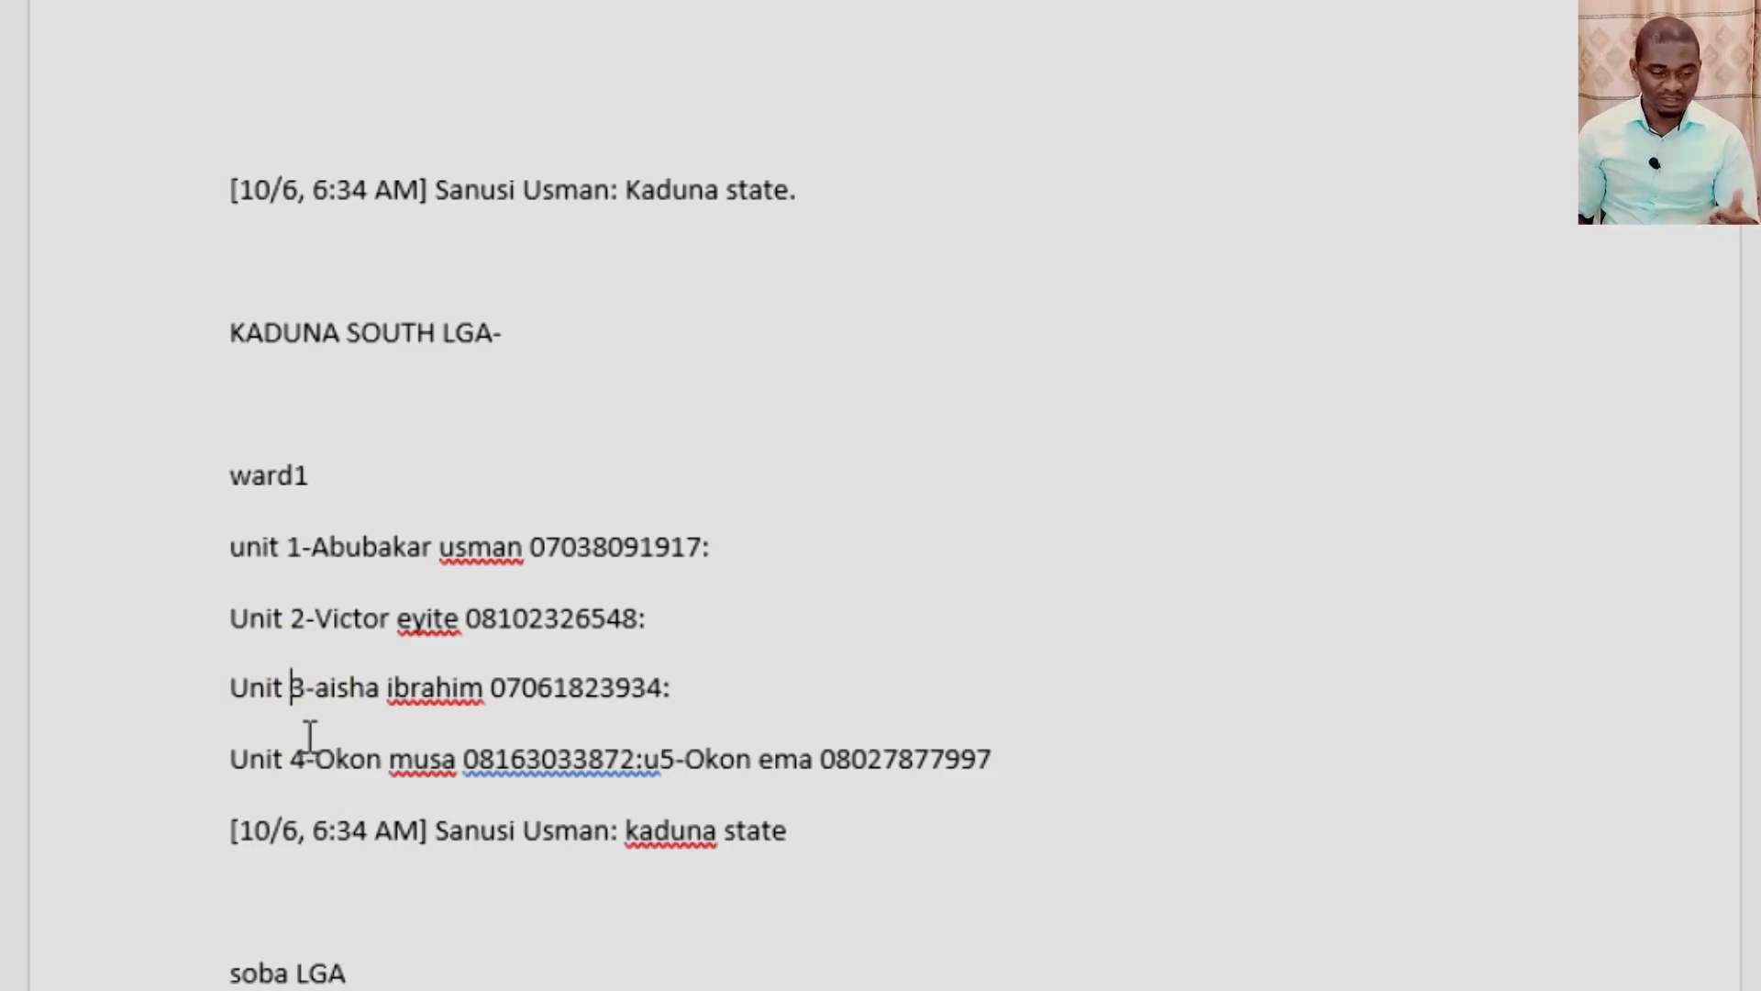
left_click_drag(306, 760, 240, 777)
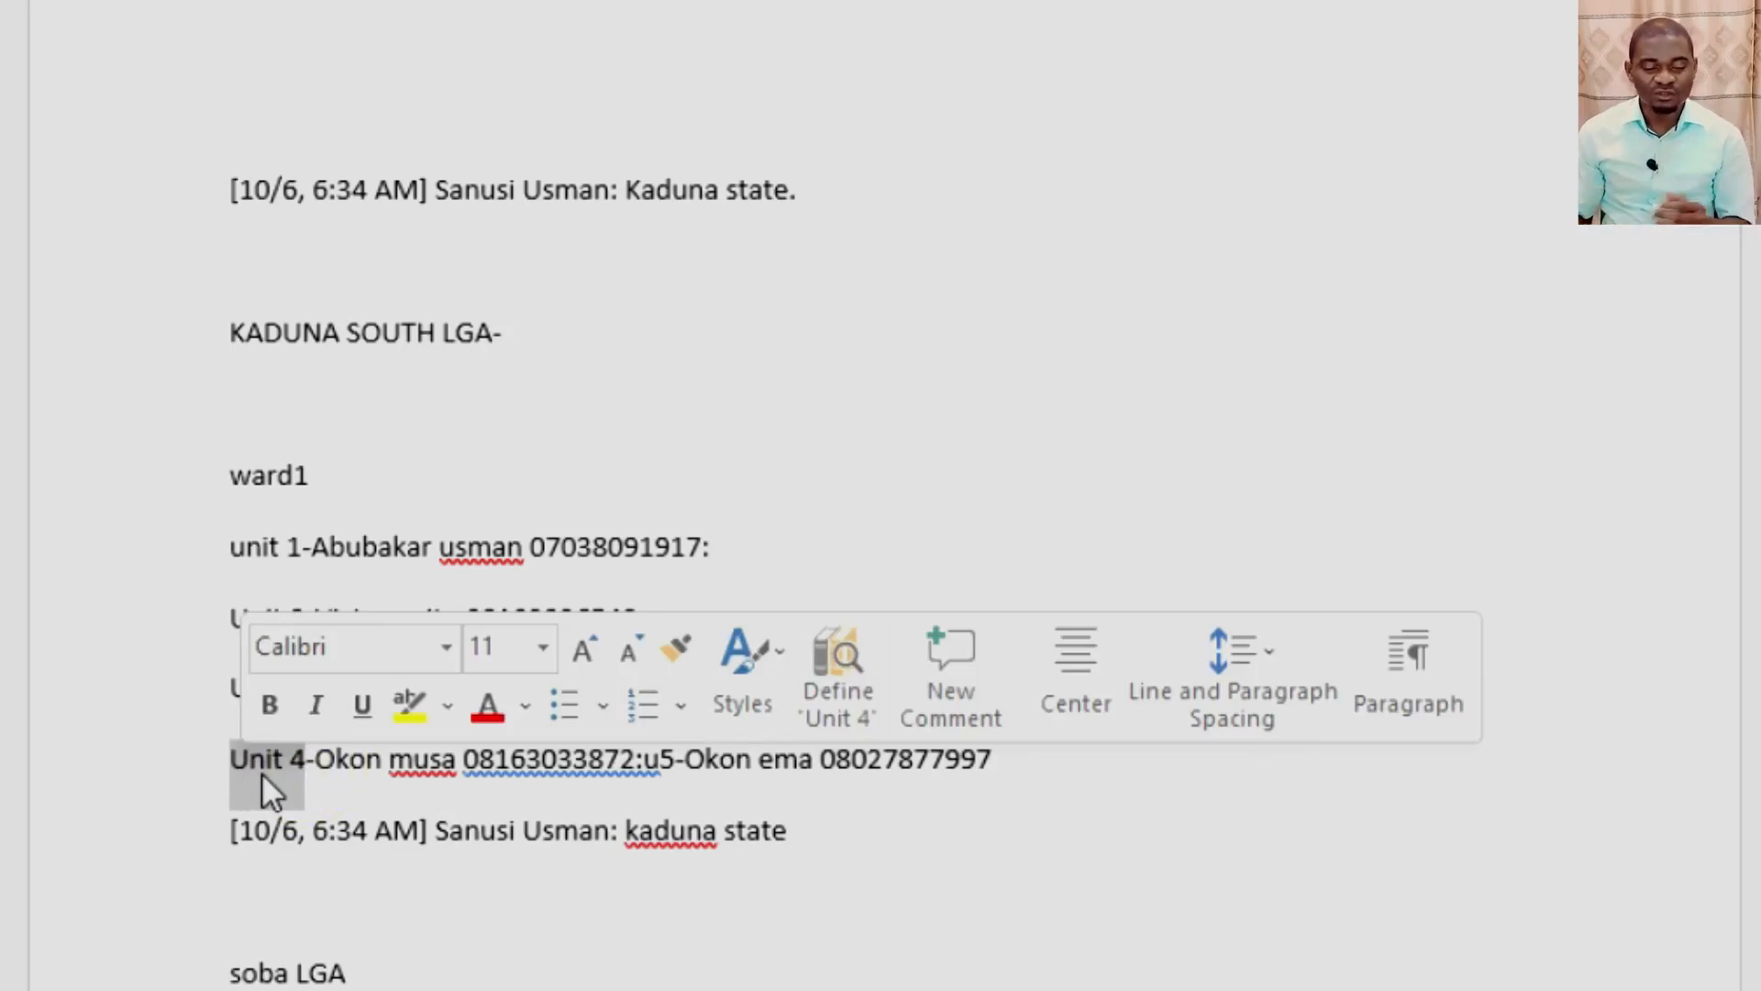
left_click(531, 831)
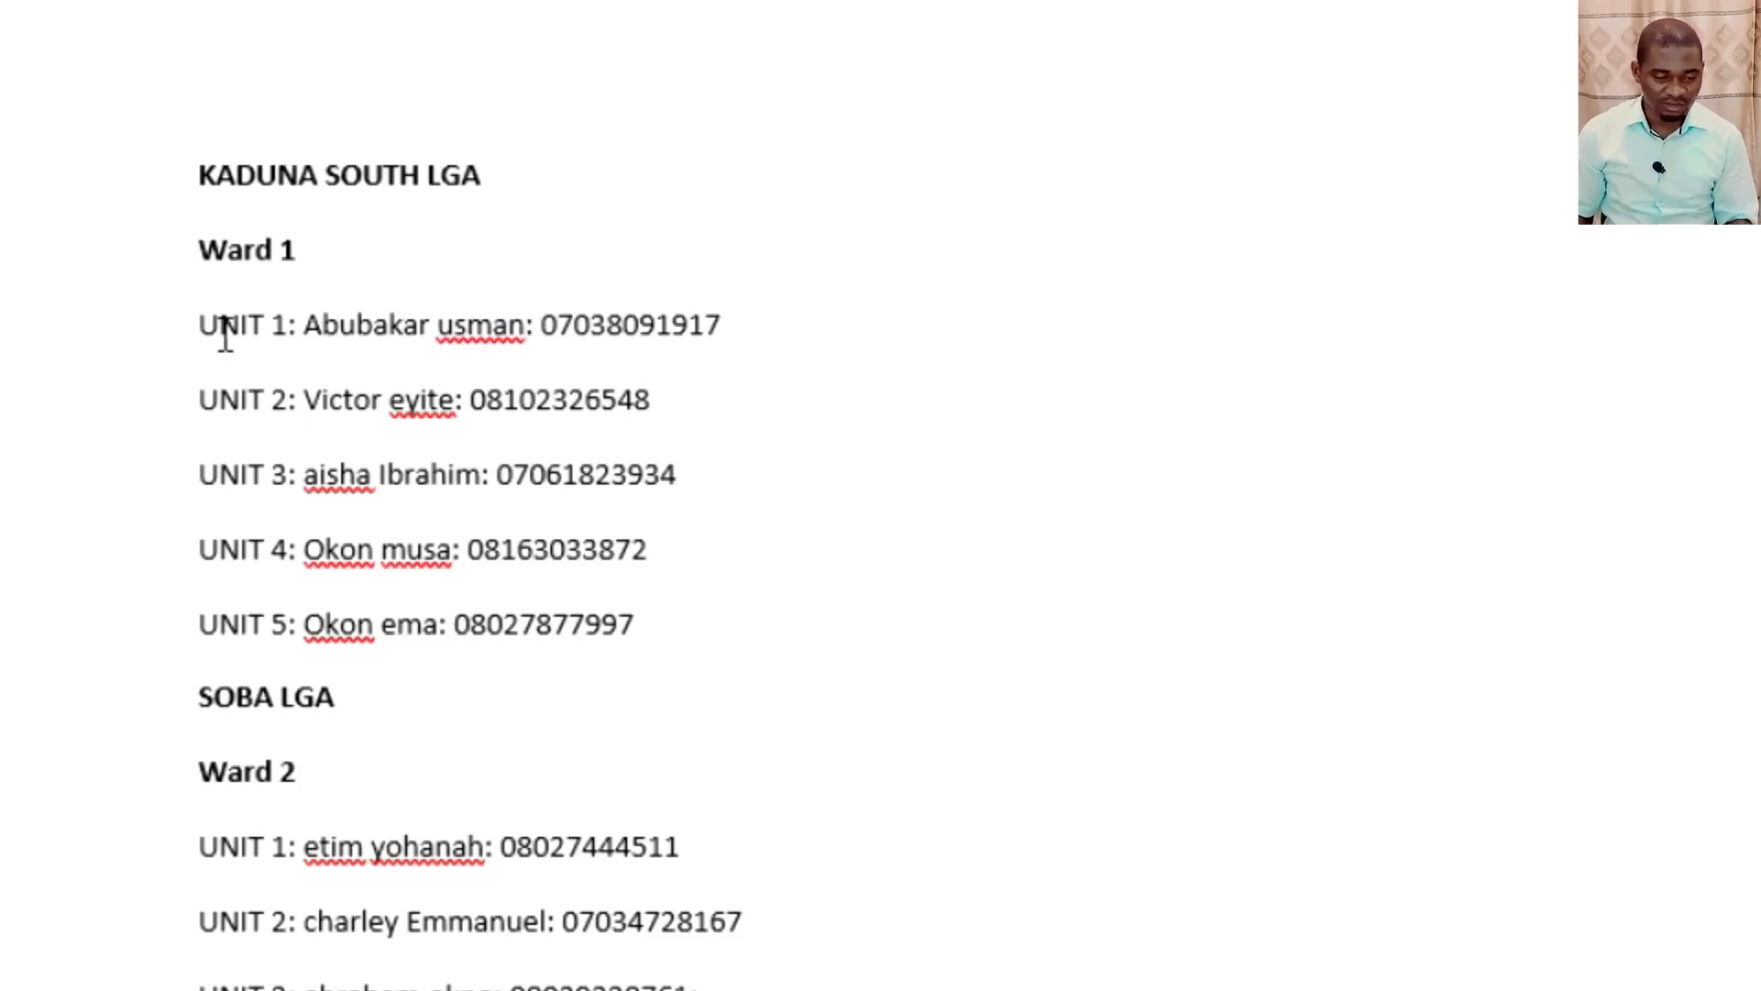
Examine the LGA headings in the cleaned-up Word document, from KADUNA SOUTH LGA through SOBA LGA to IGABI LGA.
left_click_drag(204, 178, 425, 181)
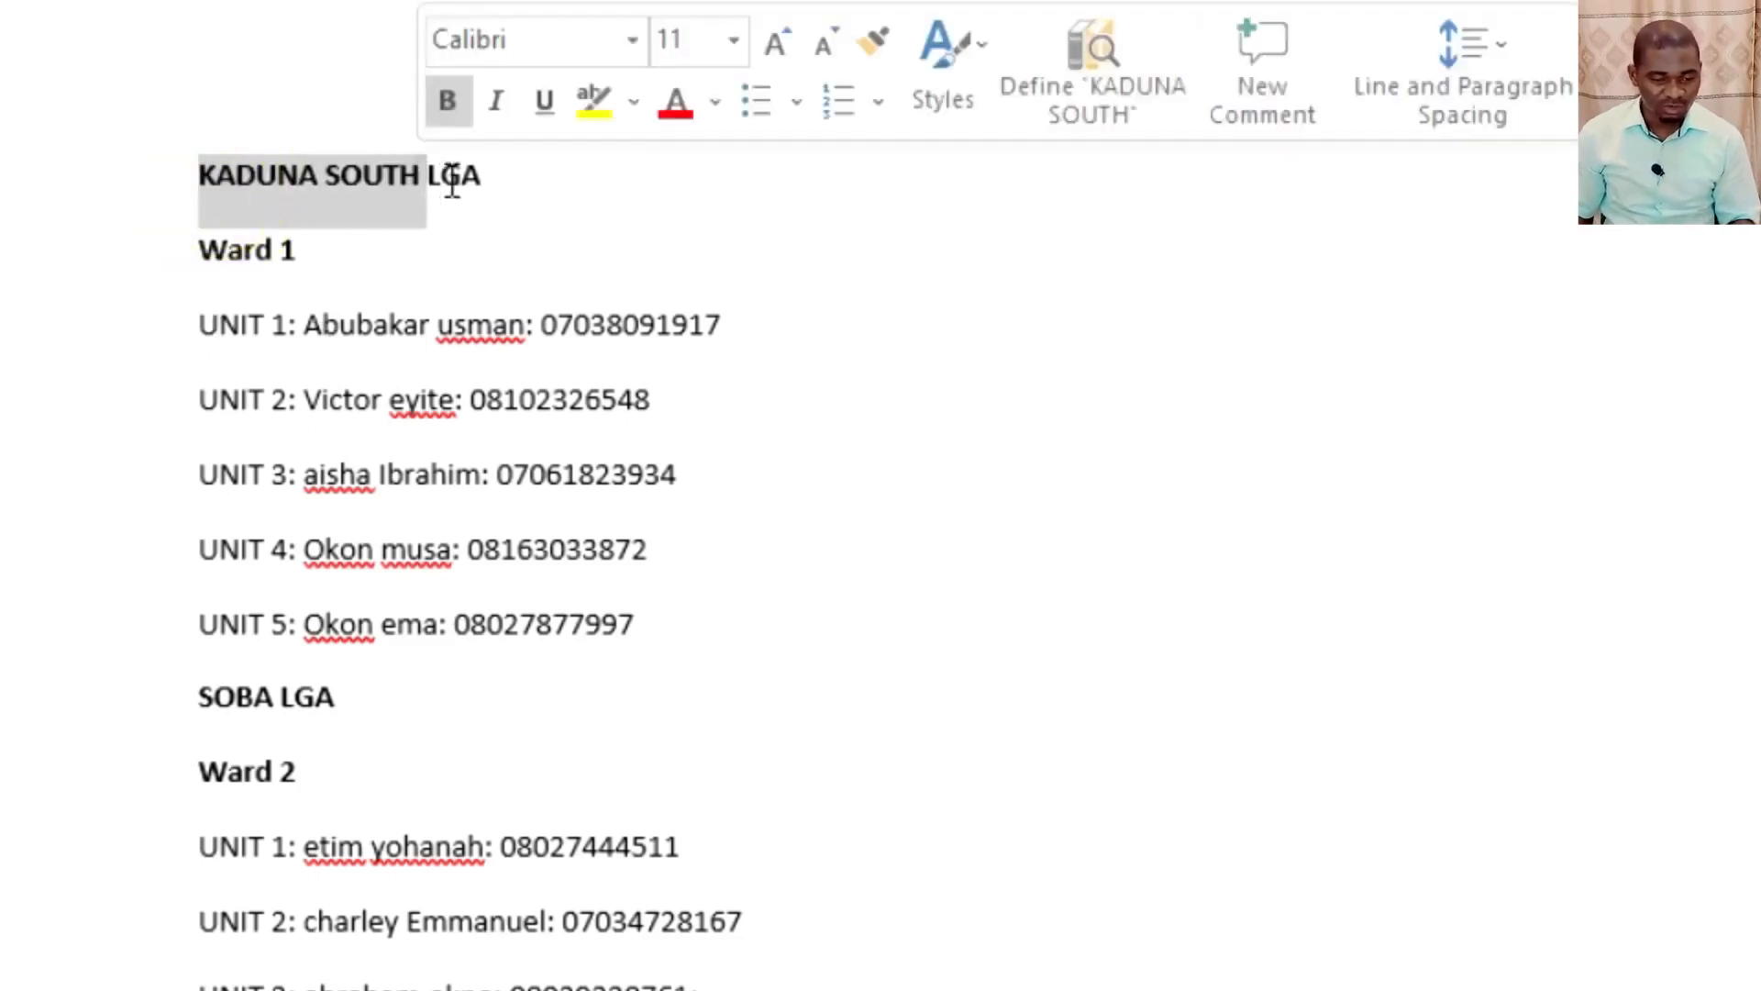
scroll(228, 385, "down", 5)
left_click(177, 275)
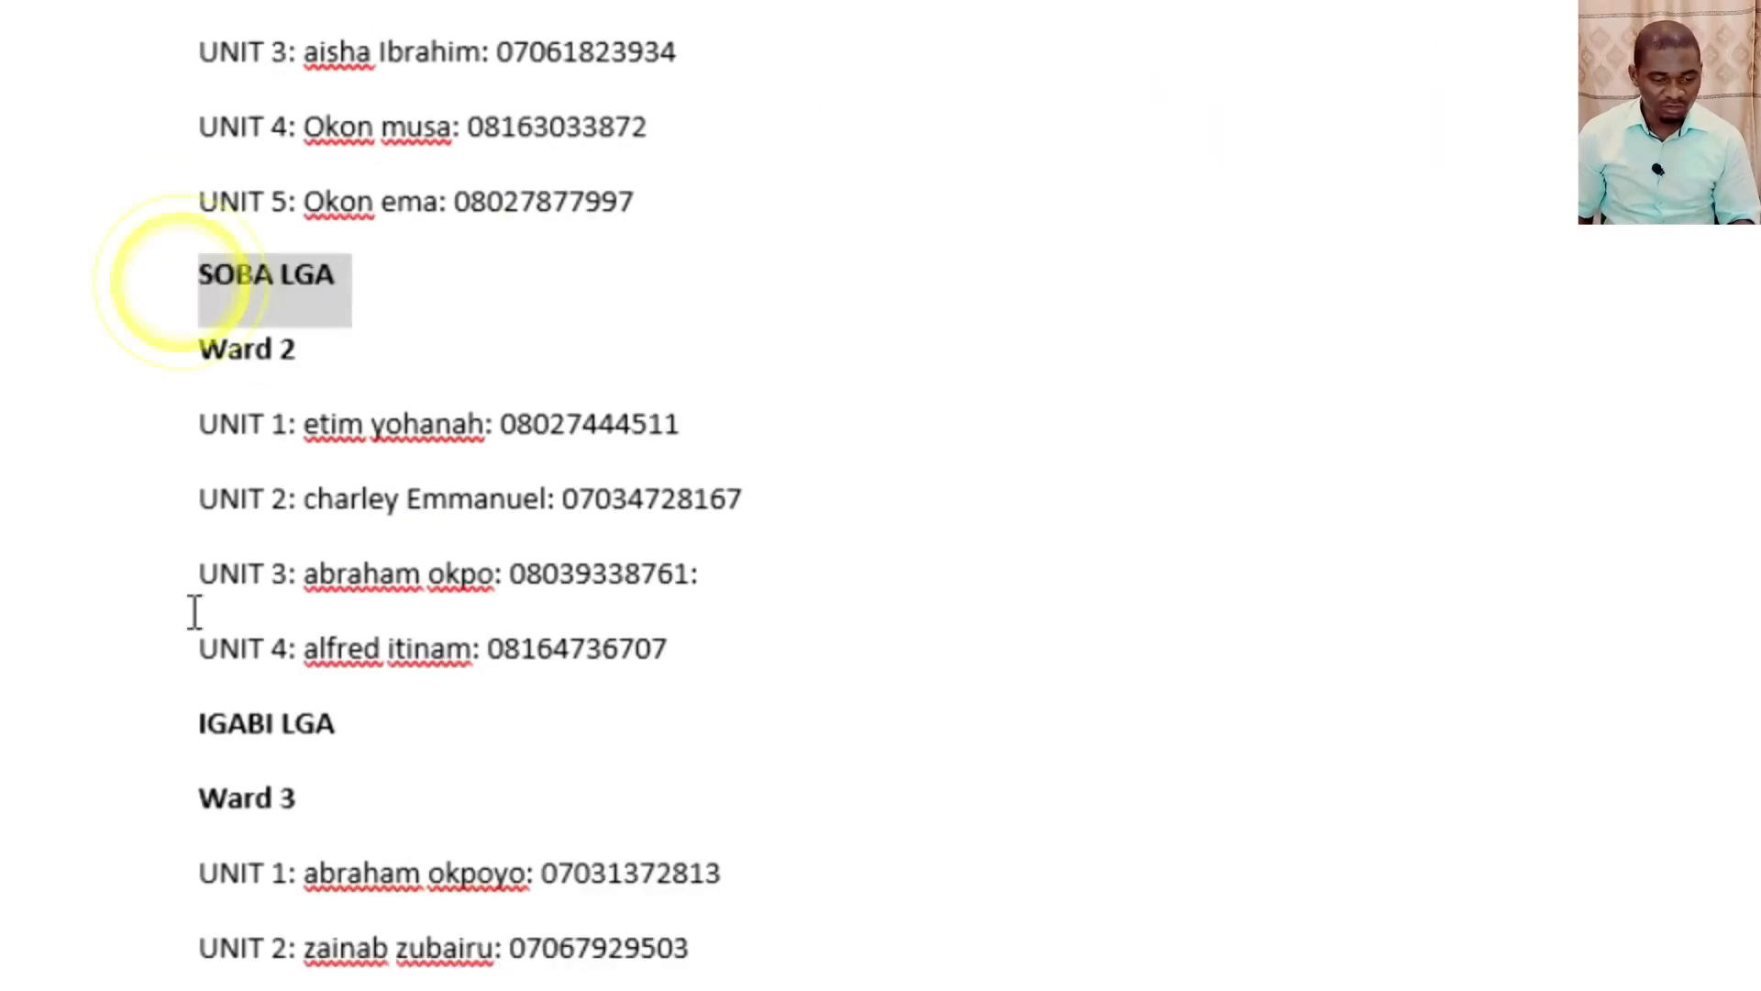
left_click_drag(167, 708, 286, 690)
left_click(239, 734)
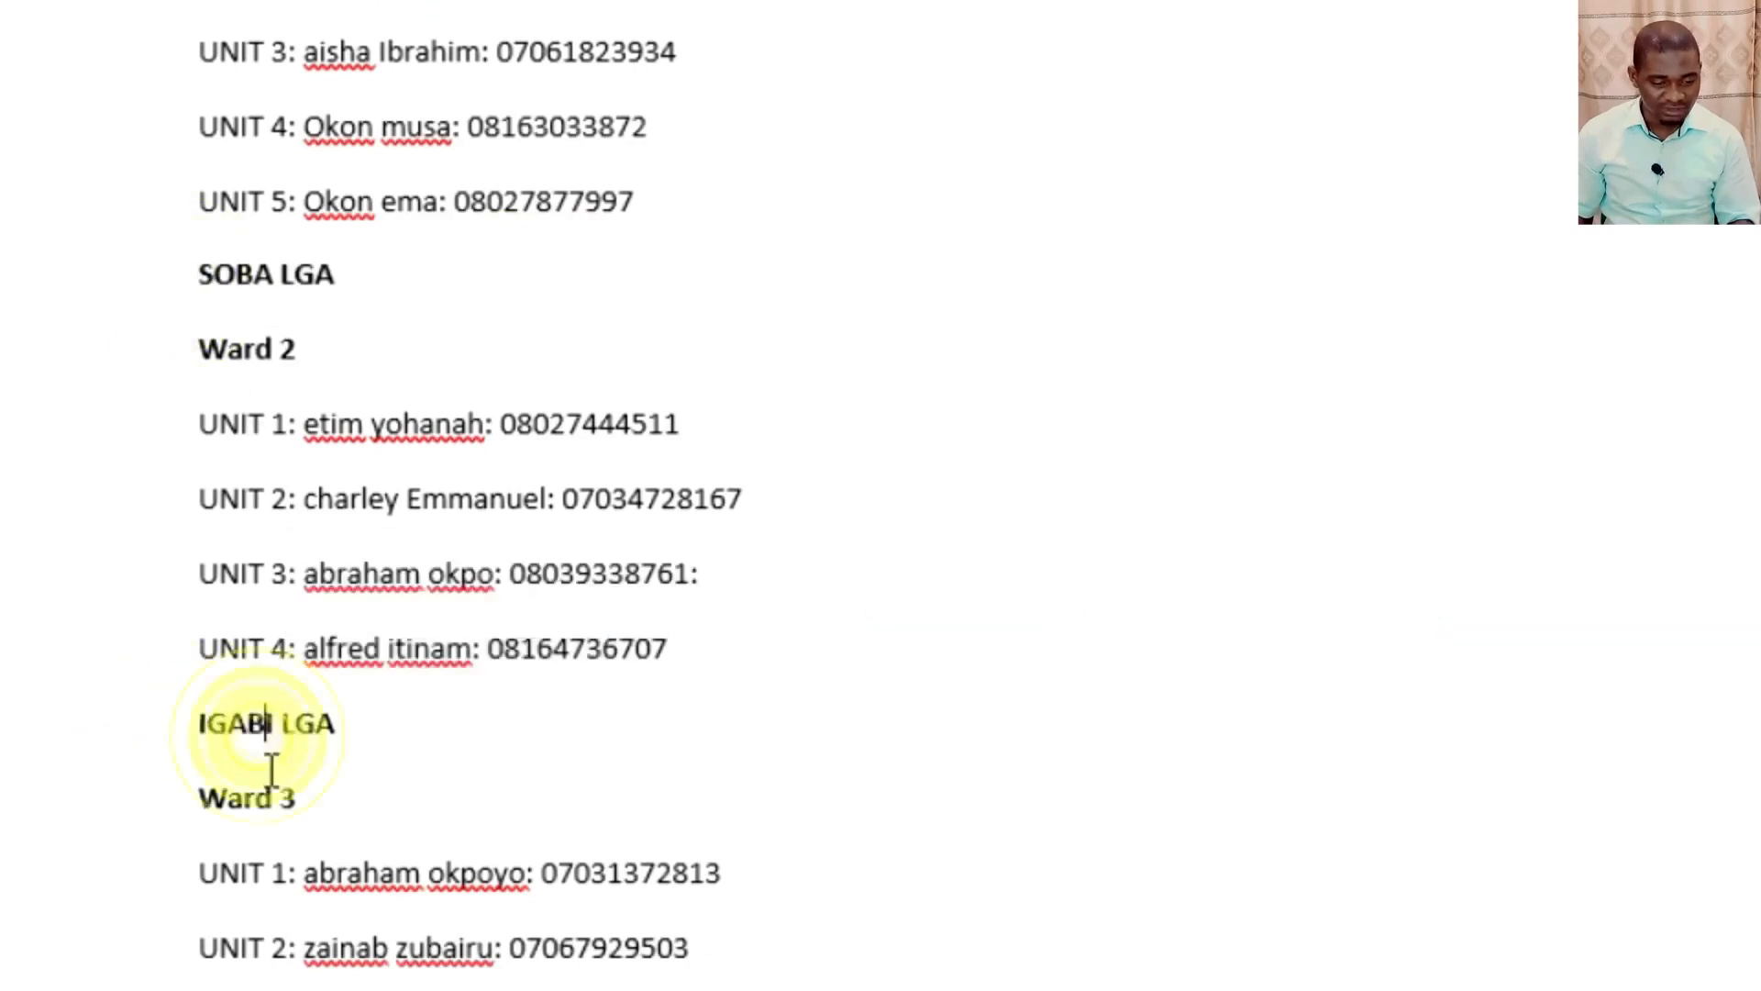
scroll(266, 771, "down", 8)
scroll(275, 798, "up", 12)
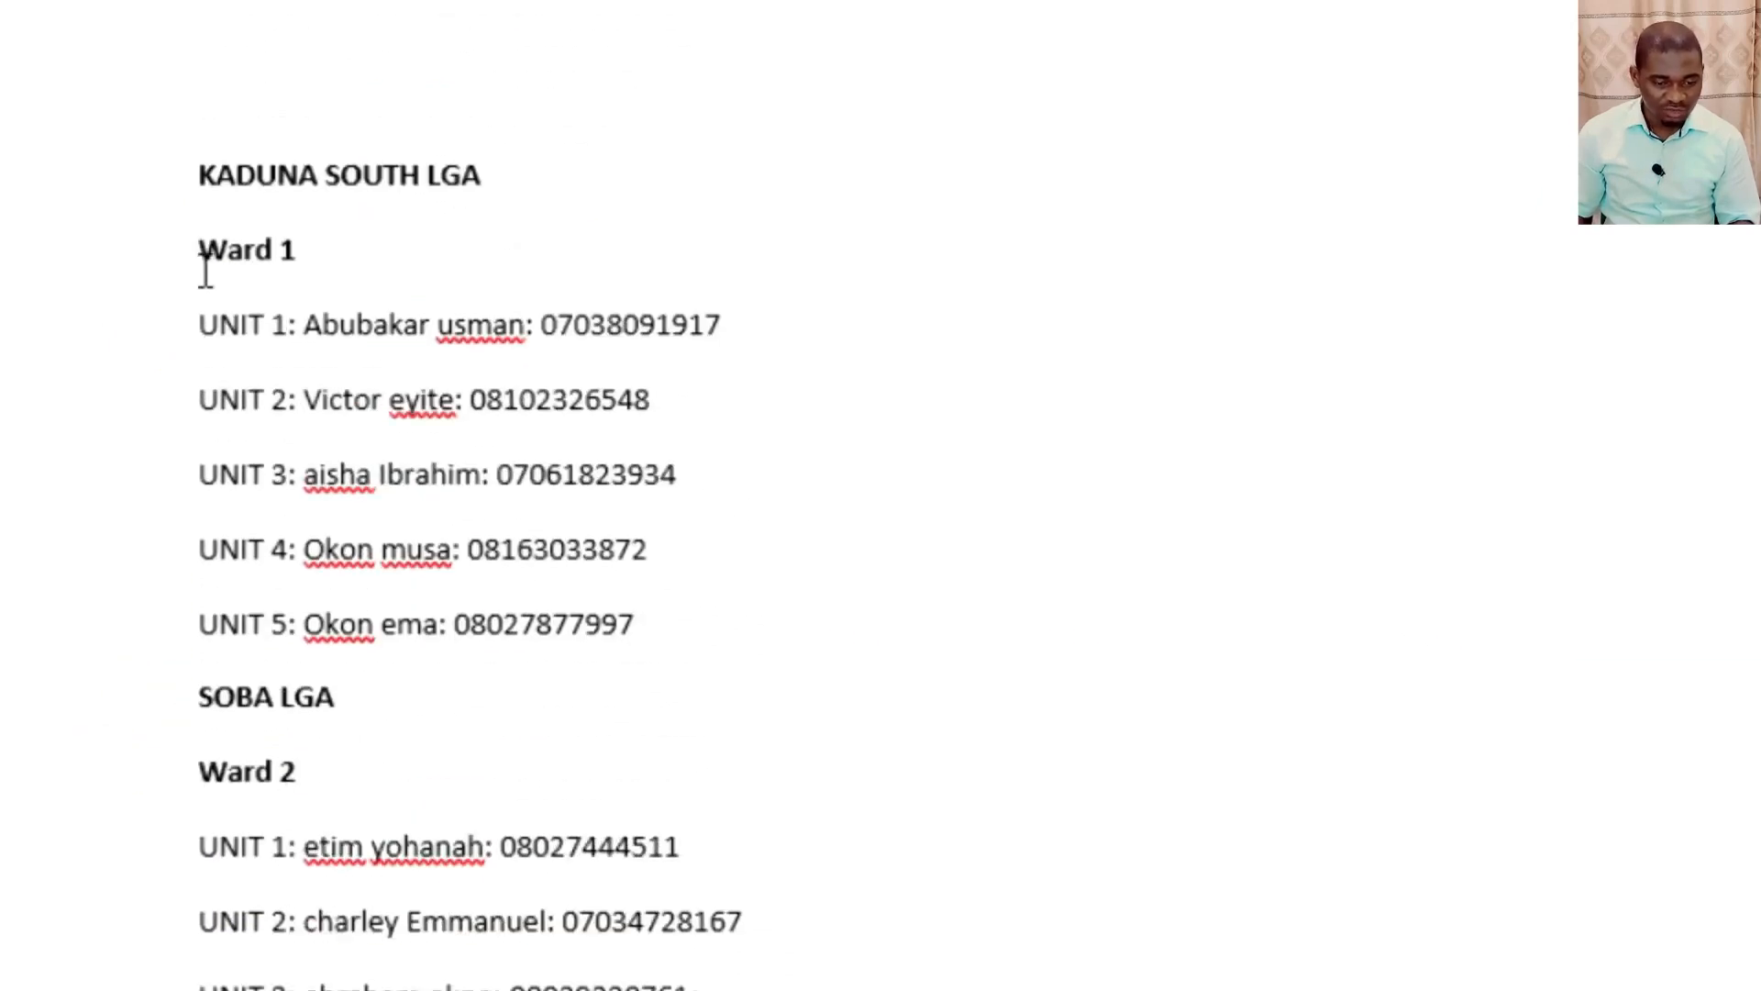
Examine the ward headings and the colon-separated unit lines 1 to 5 under Ward 1.
left_click_drag(201, 270, 298, 277)
left_click_drag(207, 774, 278, 764)
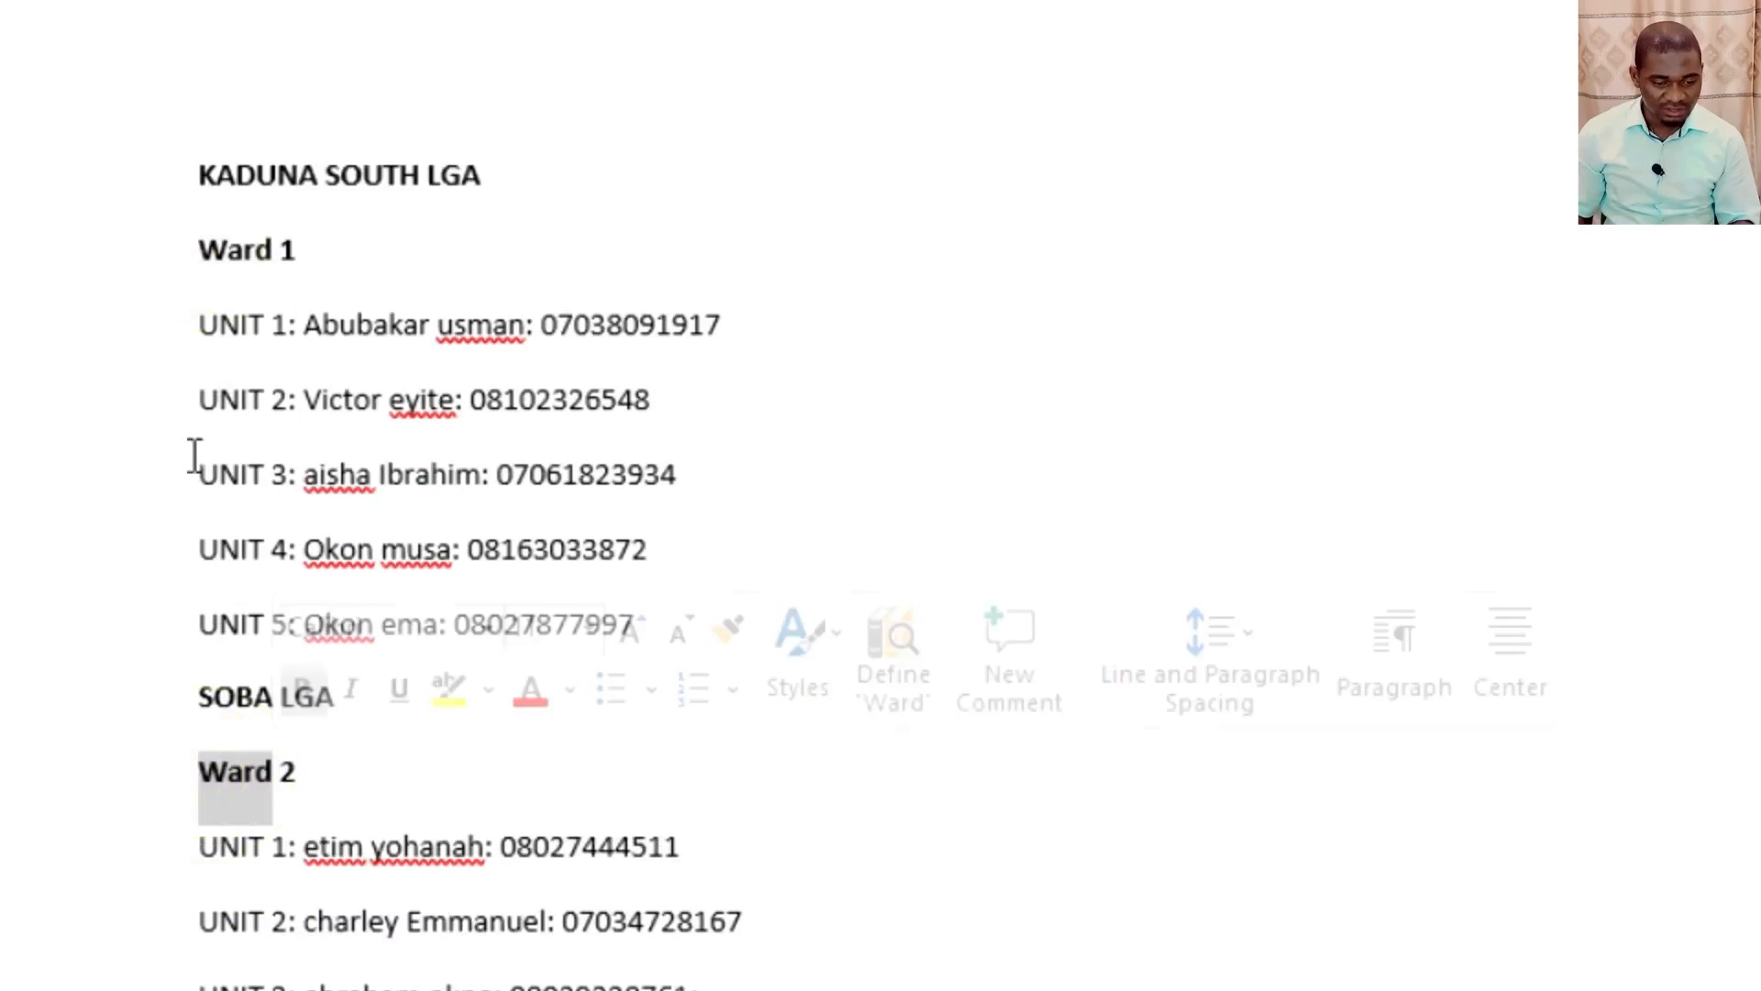
left_click(165, 334)
left_click(131, 397)
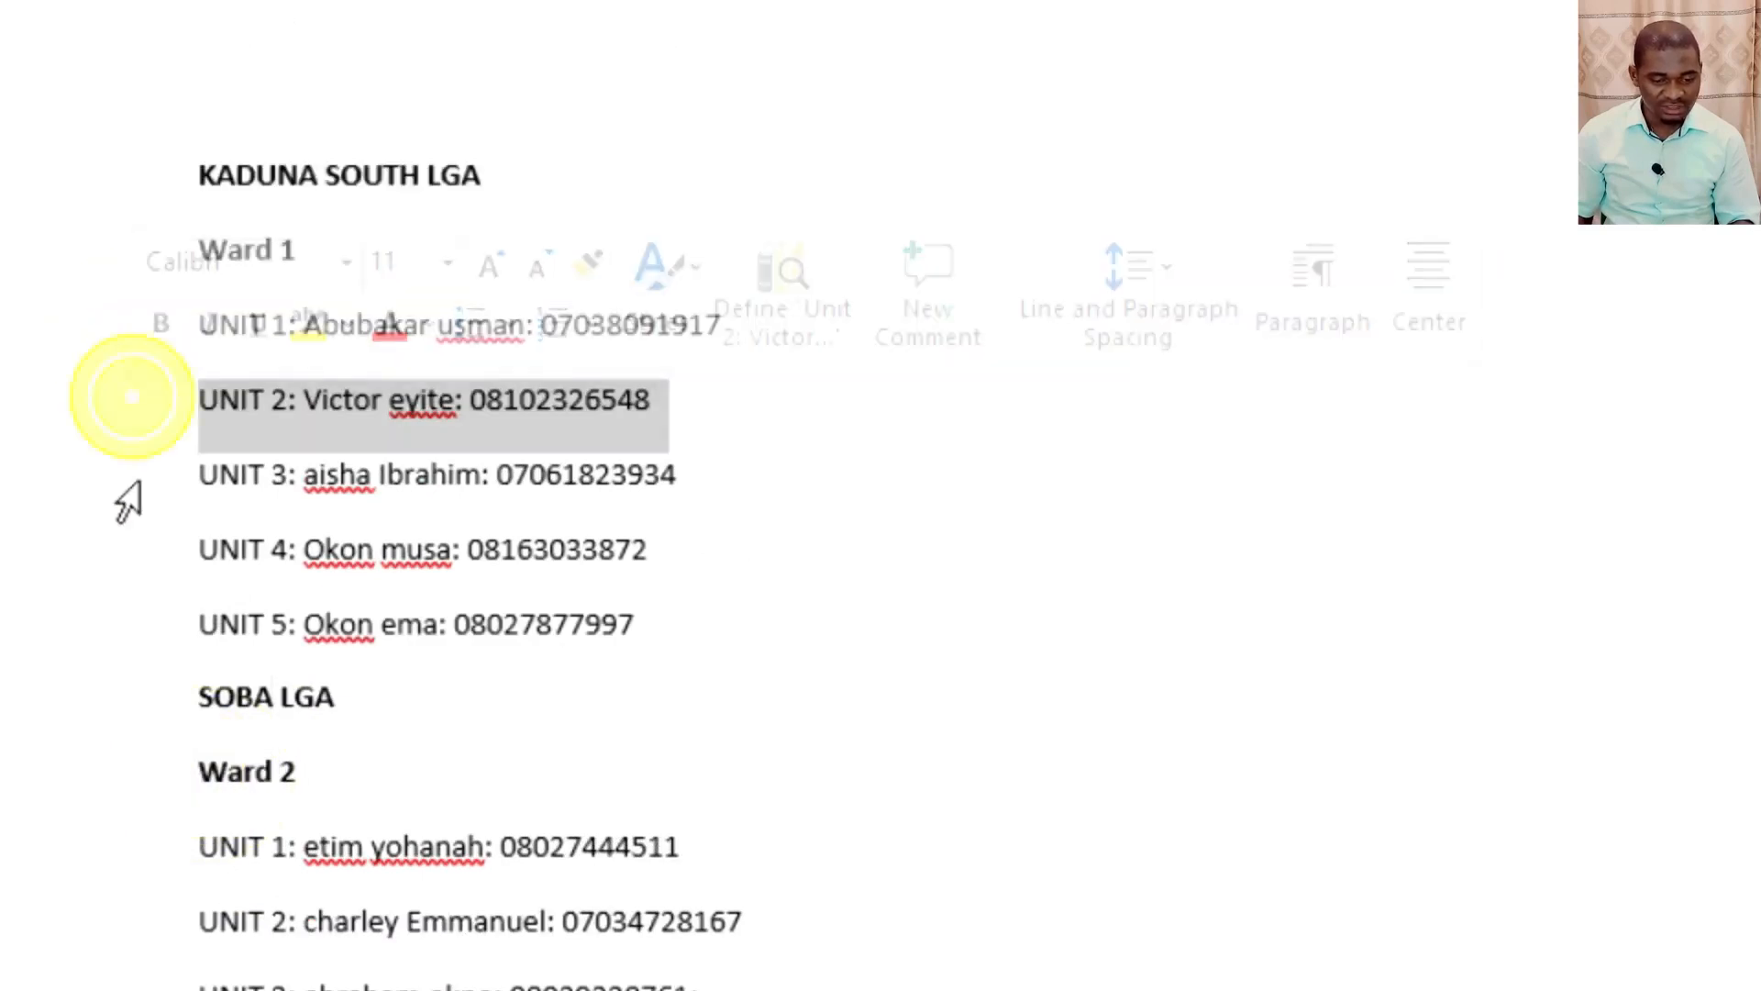
left_click(129, 474)
left_click(122, 559)
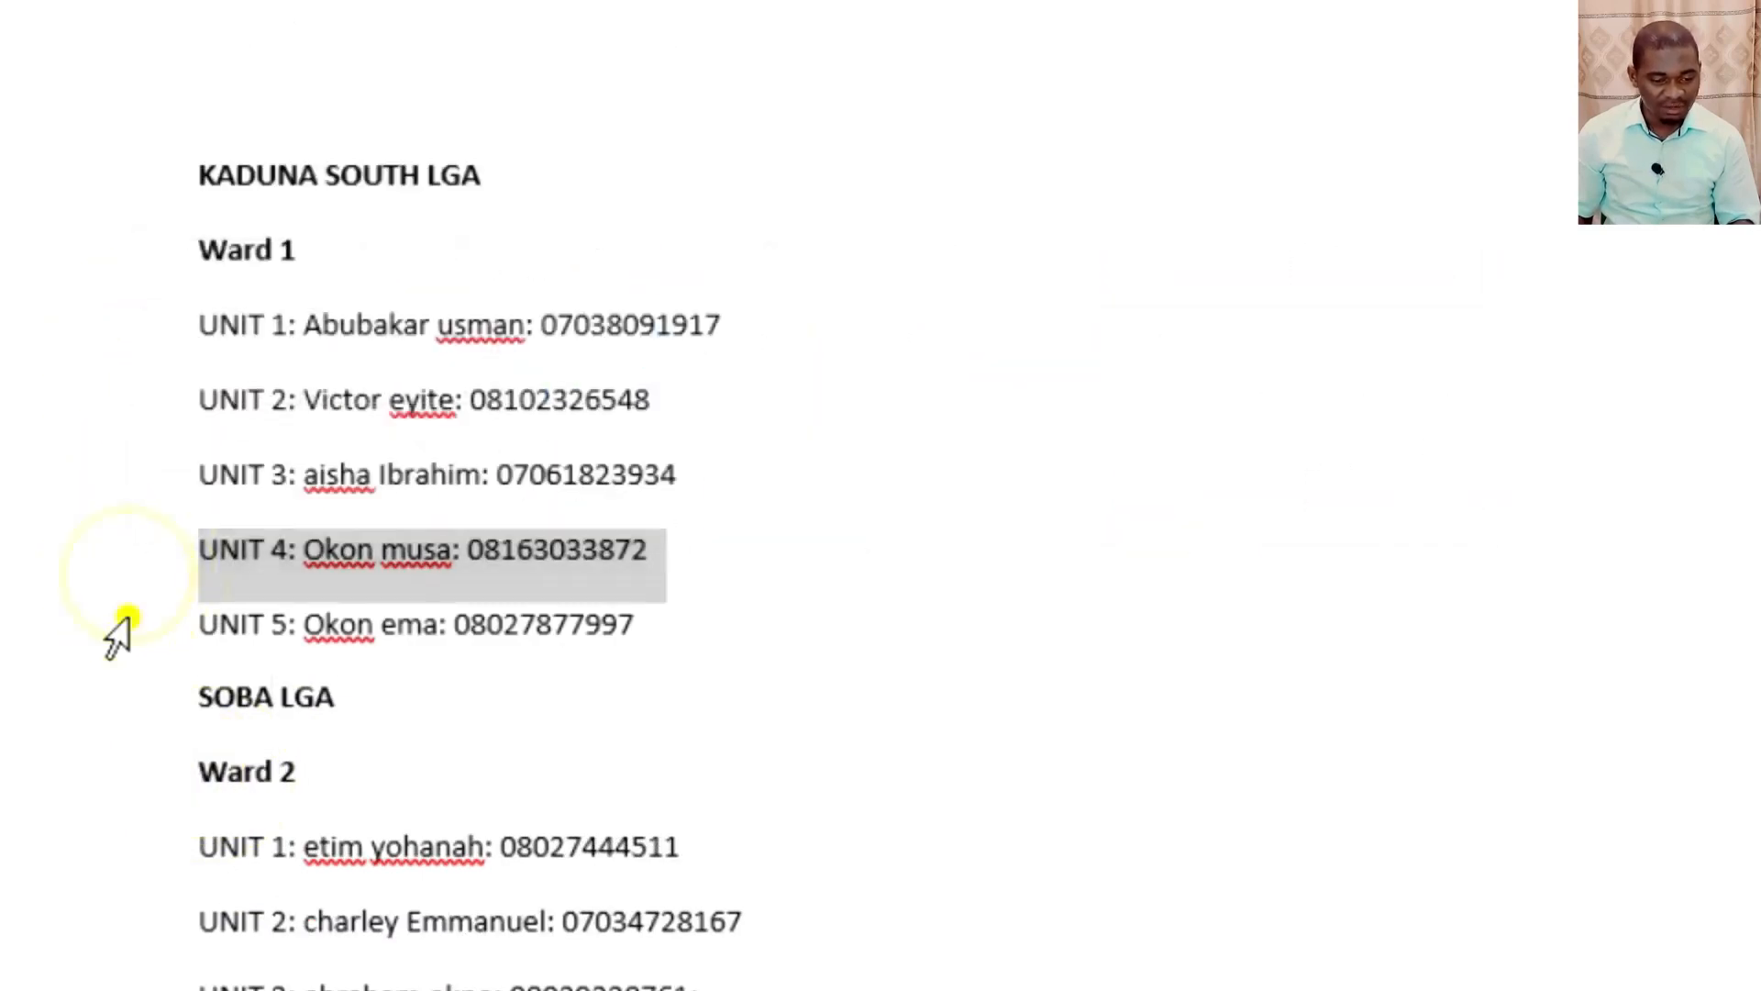
left_click(124, 616)
left_click(280, 327)
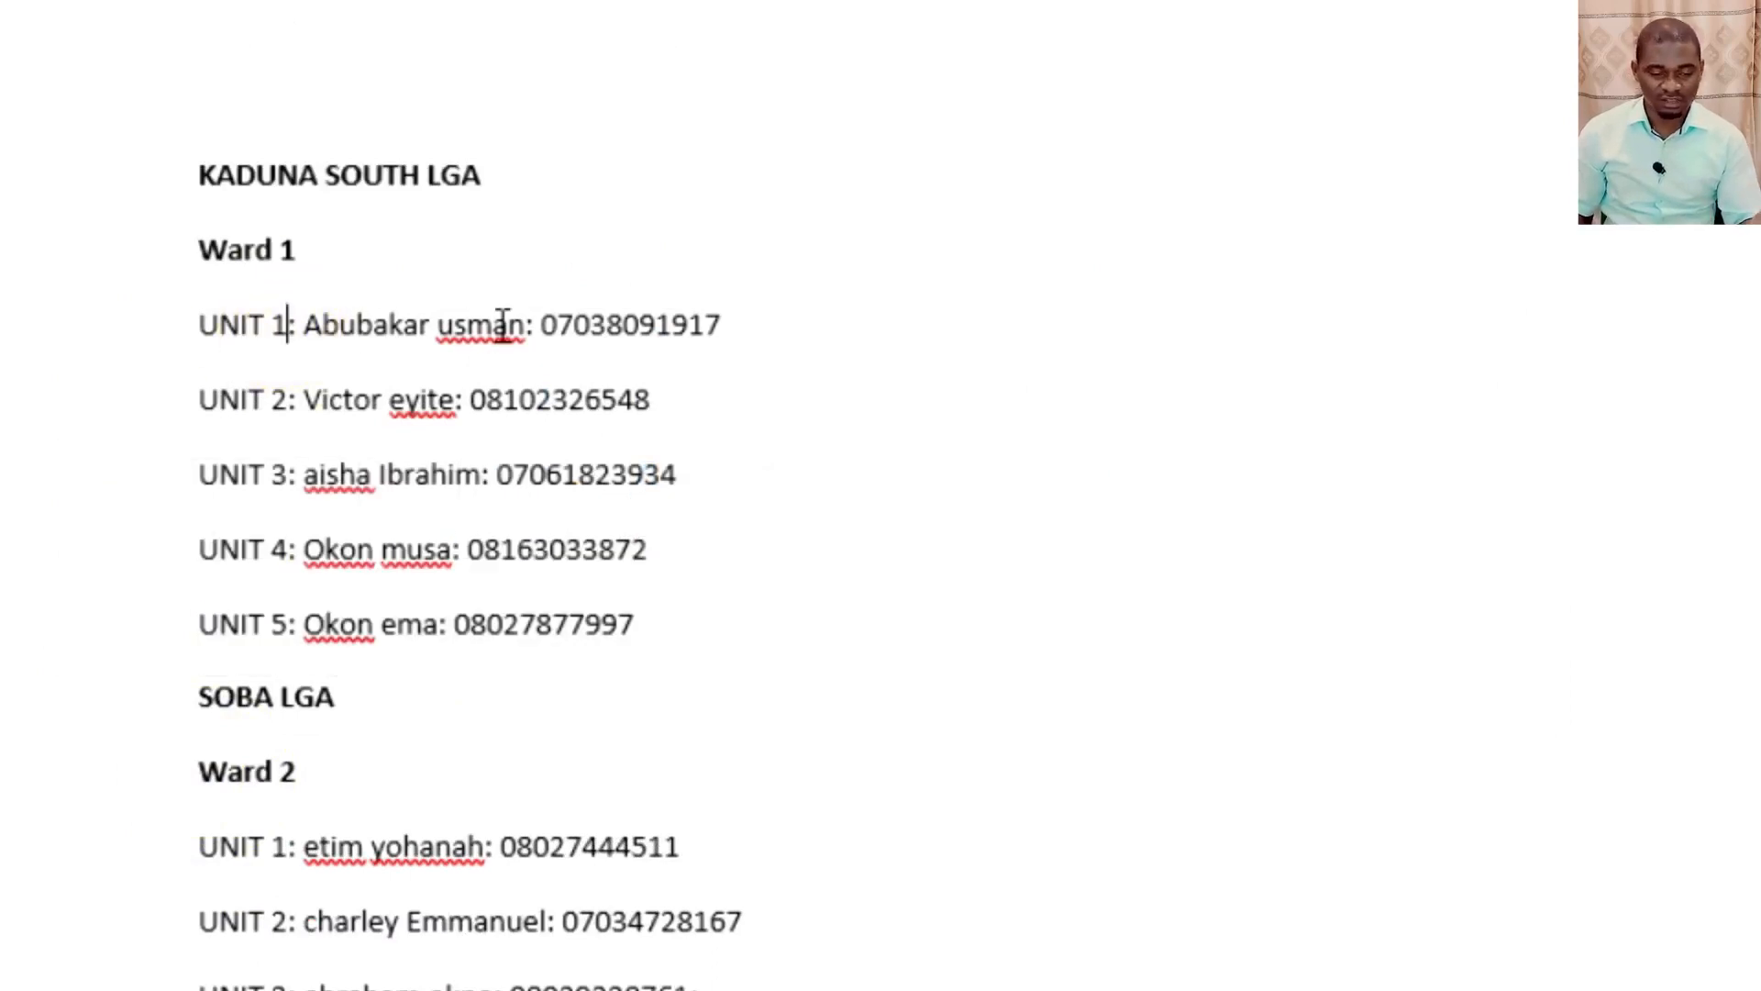
Copy the entire text of the KAD FILE2 document.
key("ctrl+a")
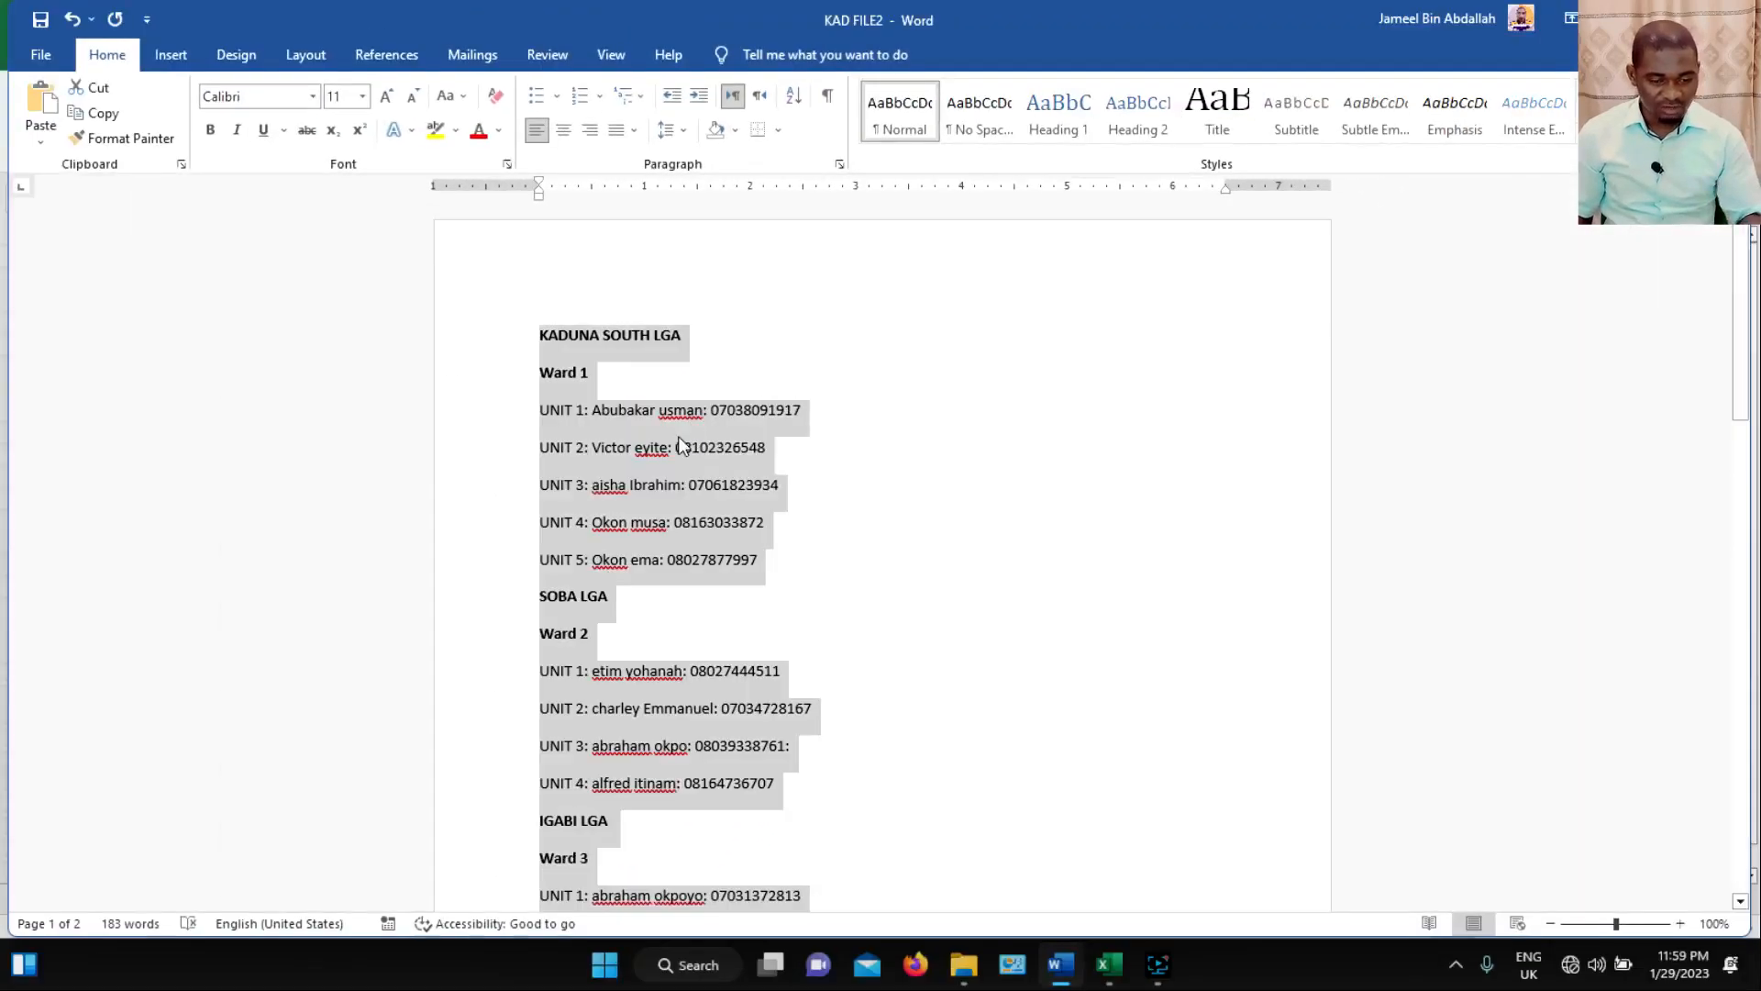
right_click(496, 388)
left_click(725, 515)
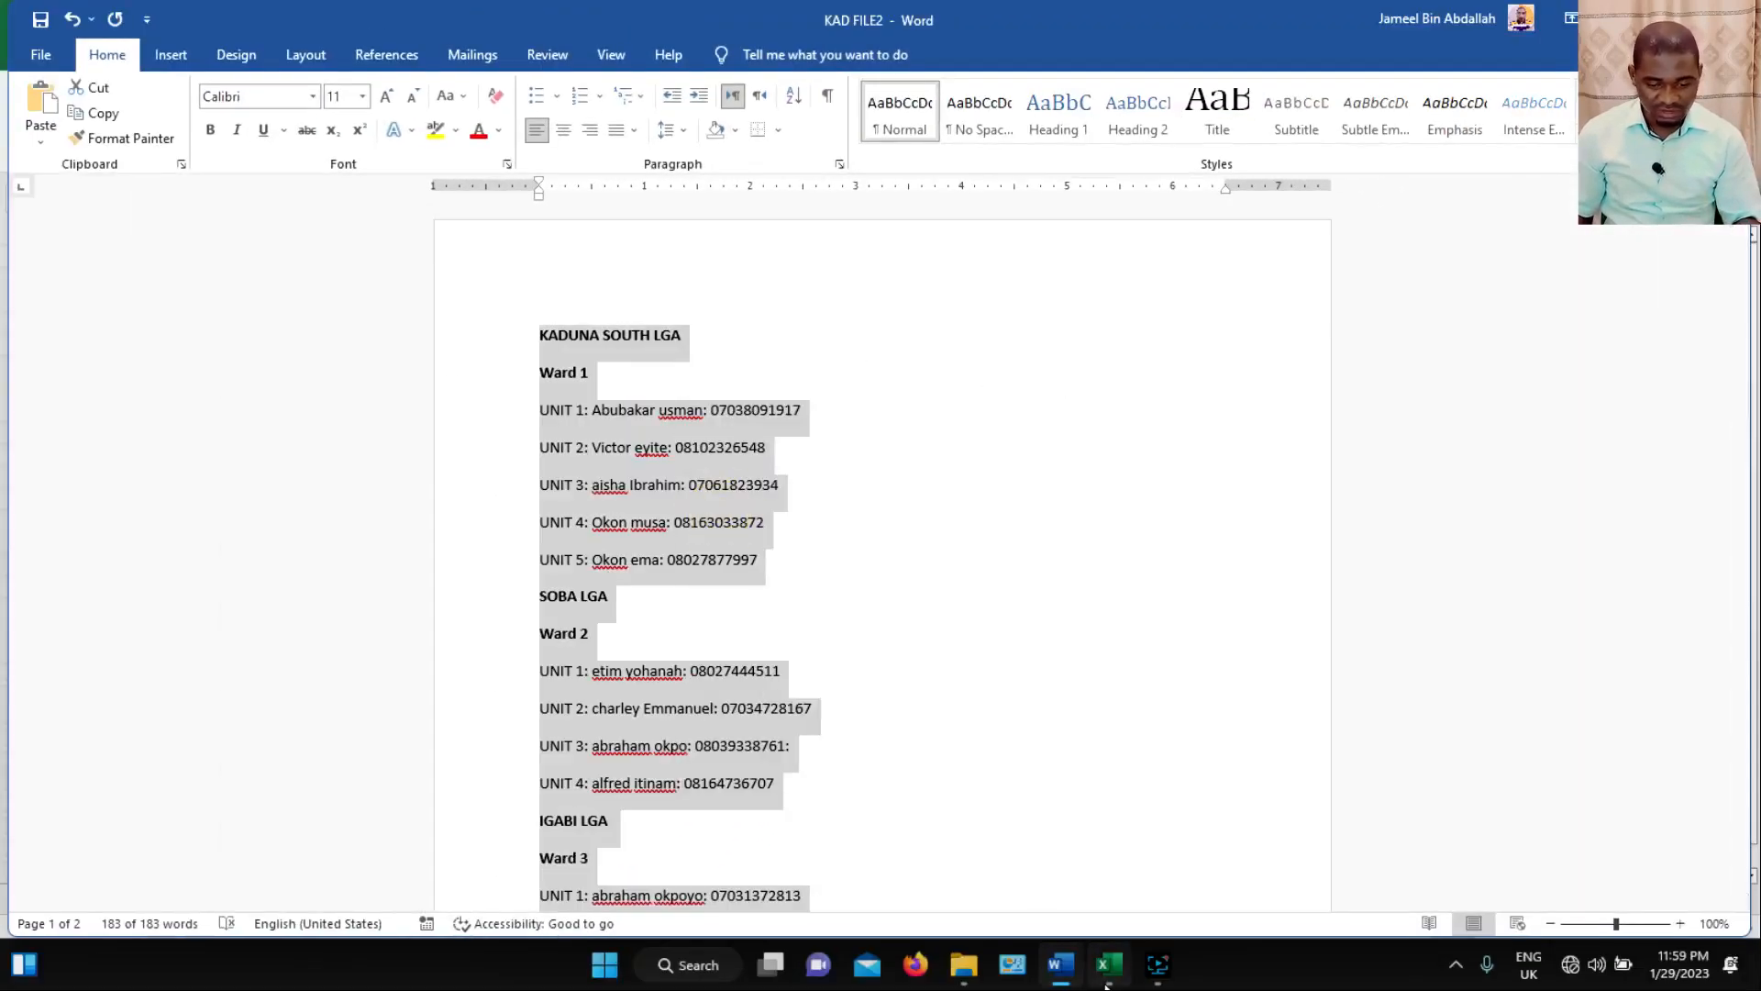
Switch to Excel and clear the contents of all cells in Sheet1.
left_click(1105, 964)
left_click(264, 411)
left_click(18, 234)
right_click(133, 323)
left_click(207, 559)
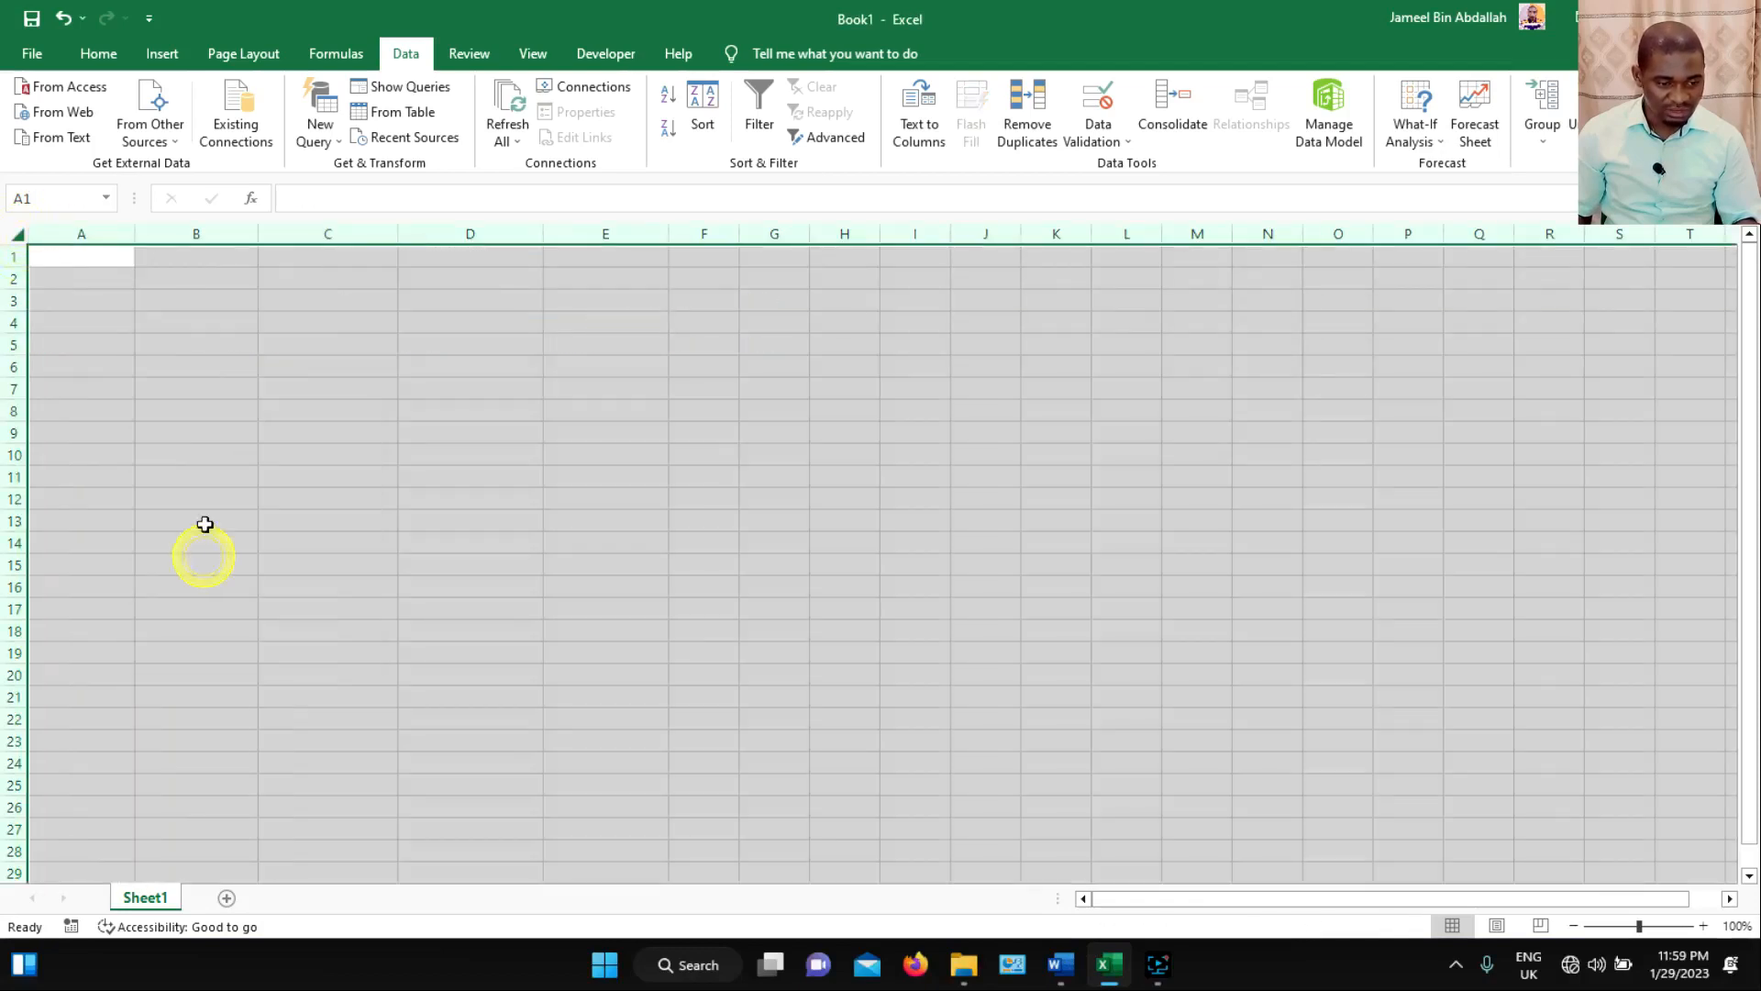
Paste the copied document text from cell A1 with its source formatting.
left_click(95, 266)
right_click(96, 267)
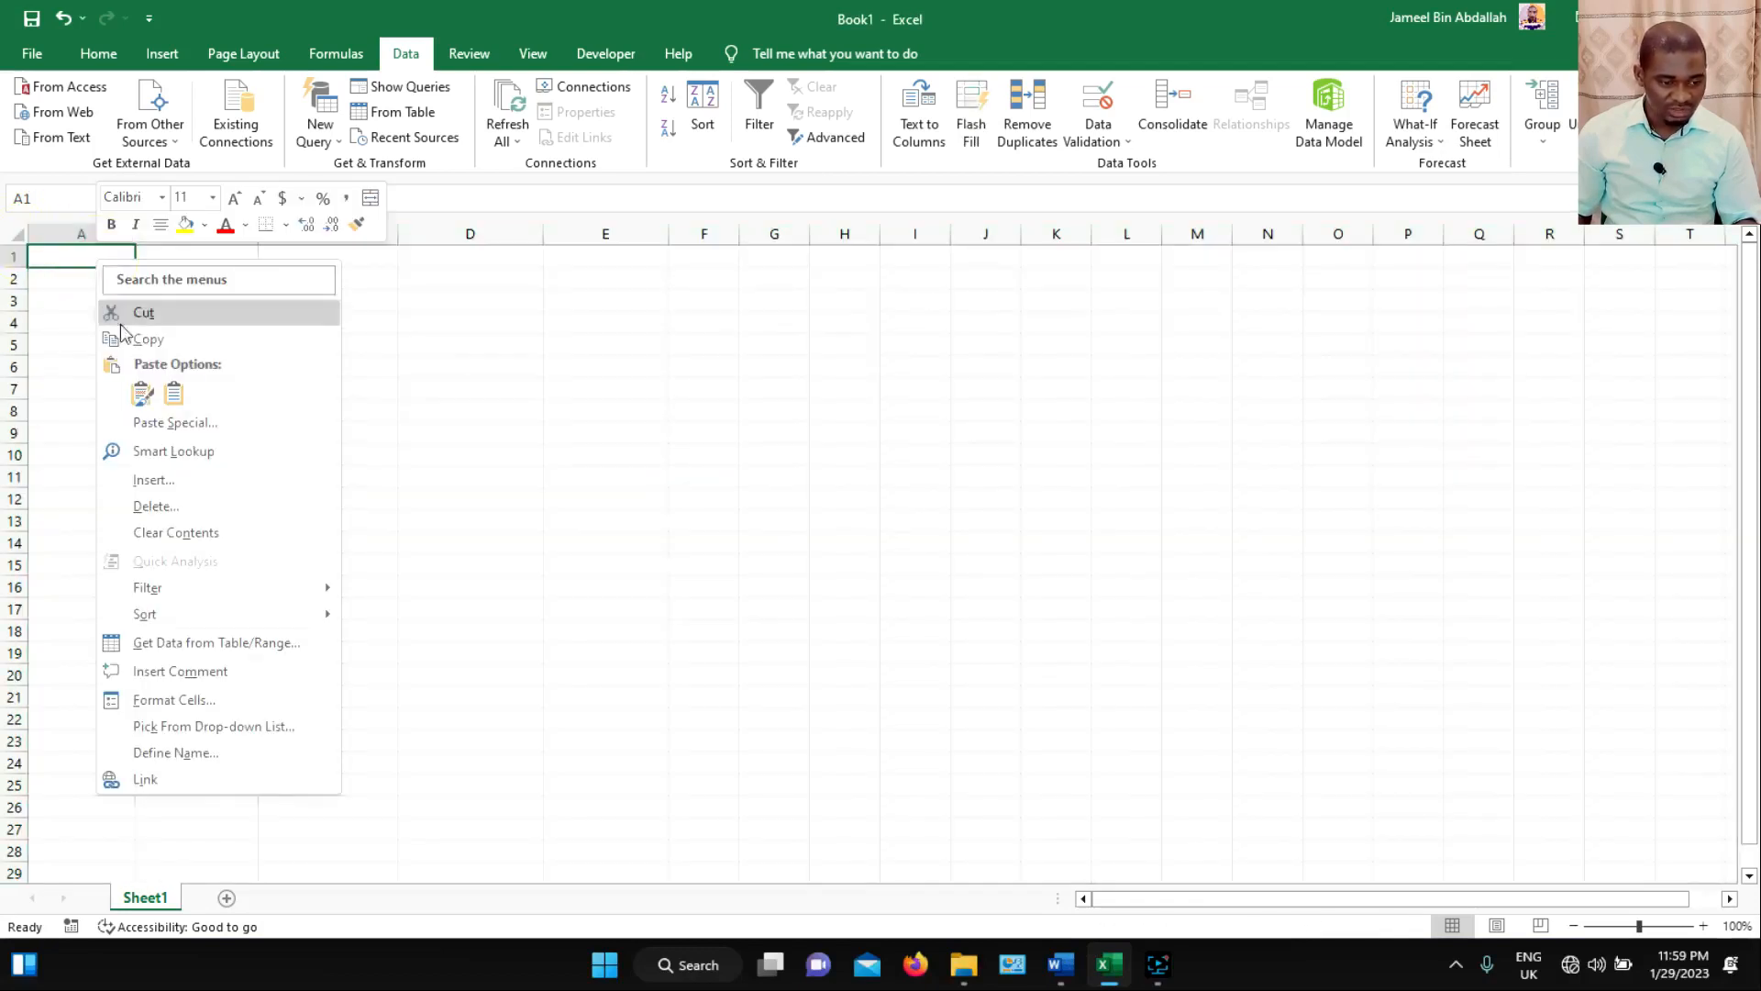
left_click(145, 388)
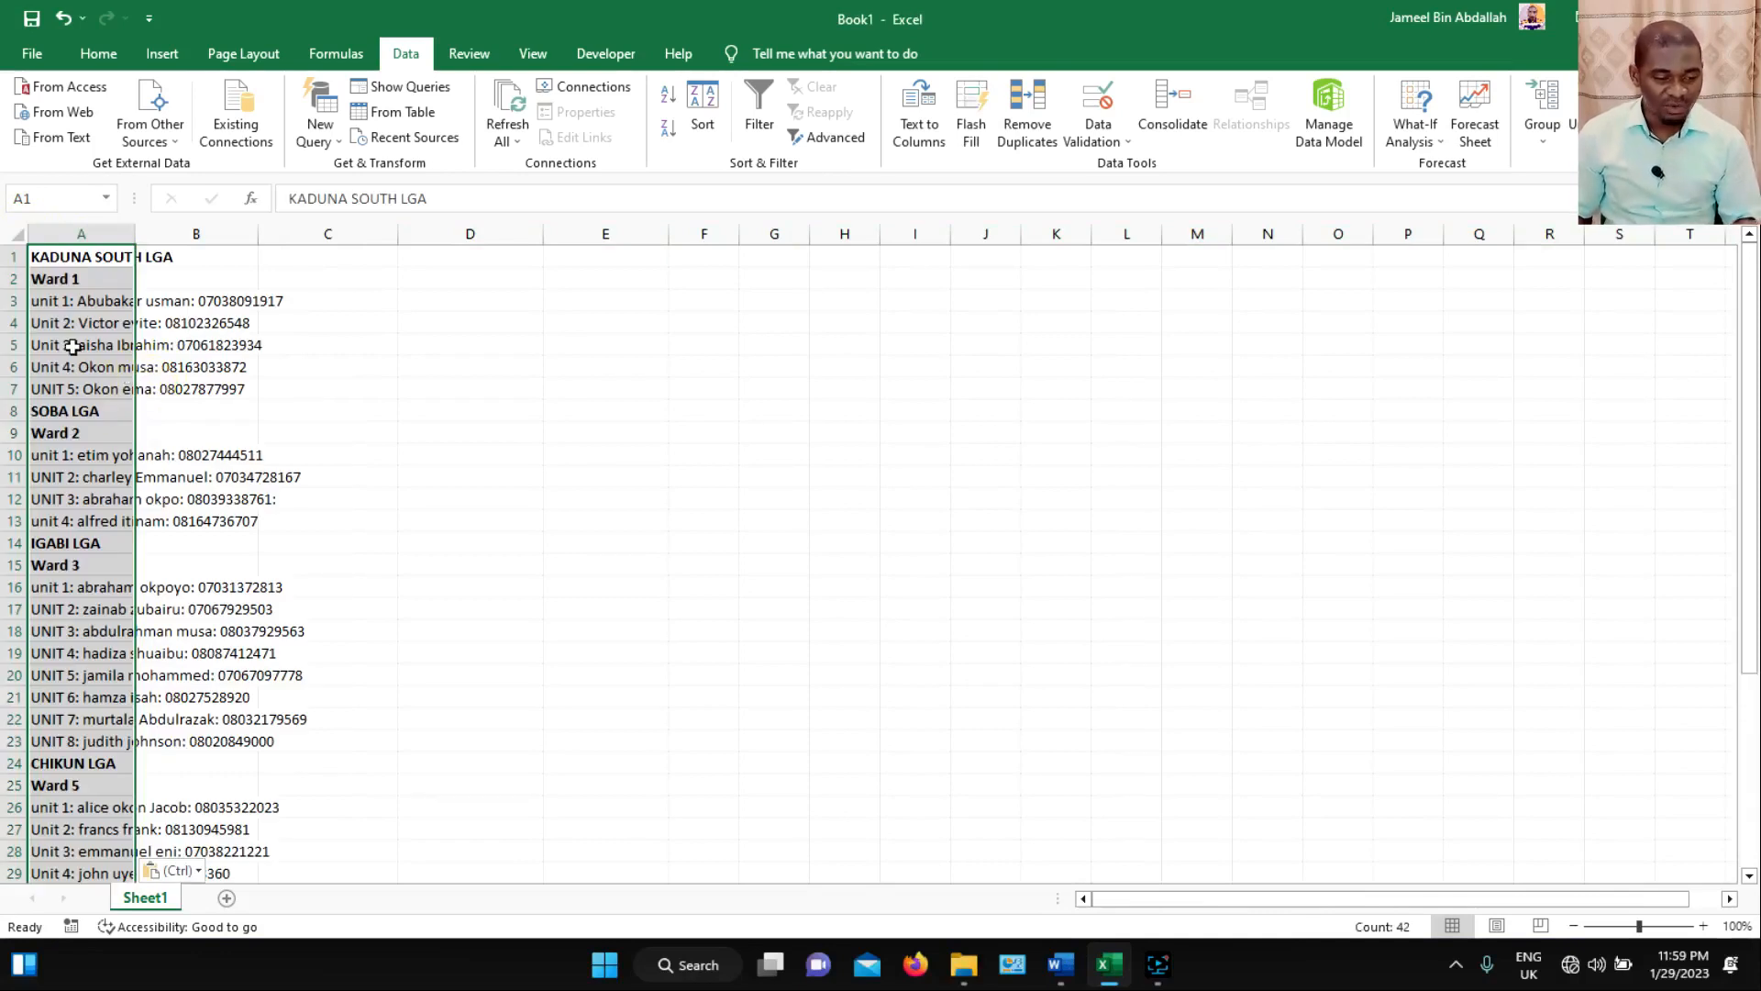
Set up Text to Columns for the pasted entries as delimited data, with a colon as the only delimiter and consecutive delimiters not merged.
left_click(405, 53)
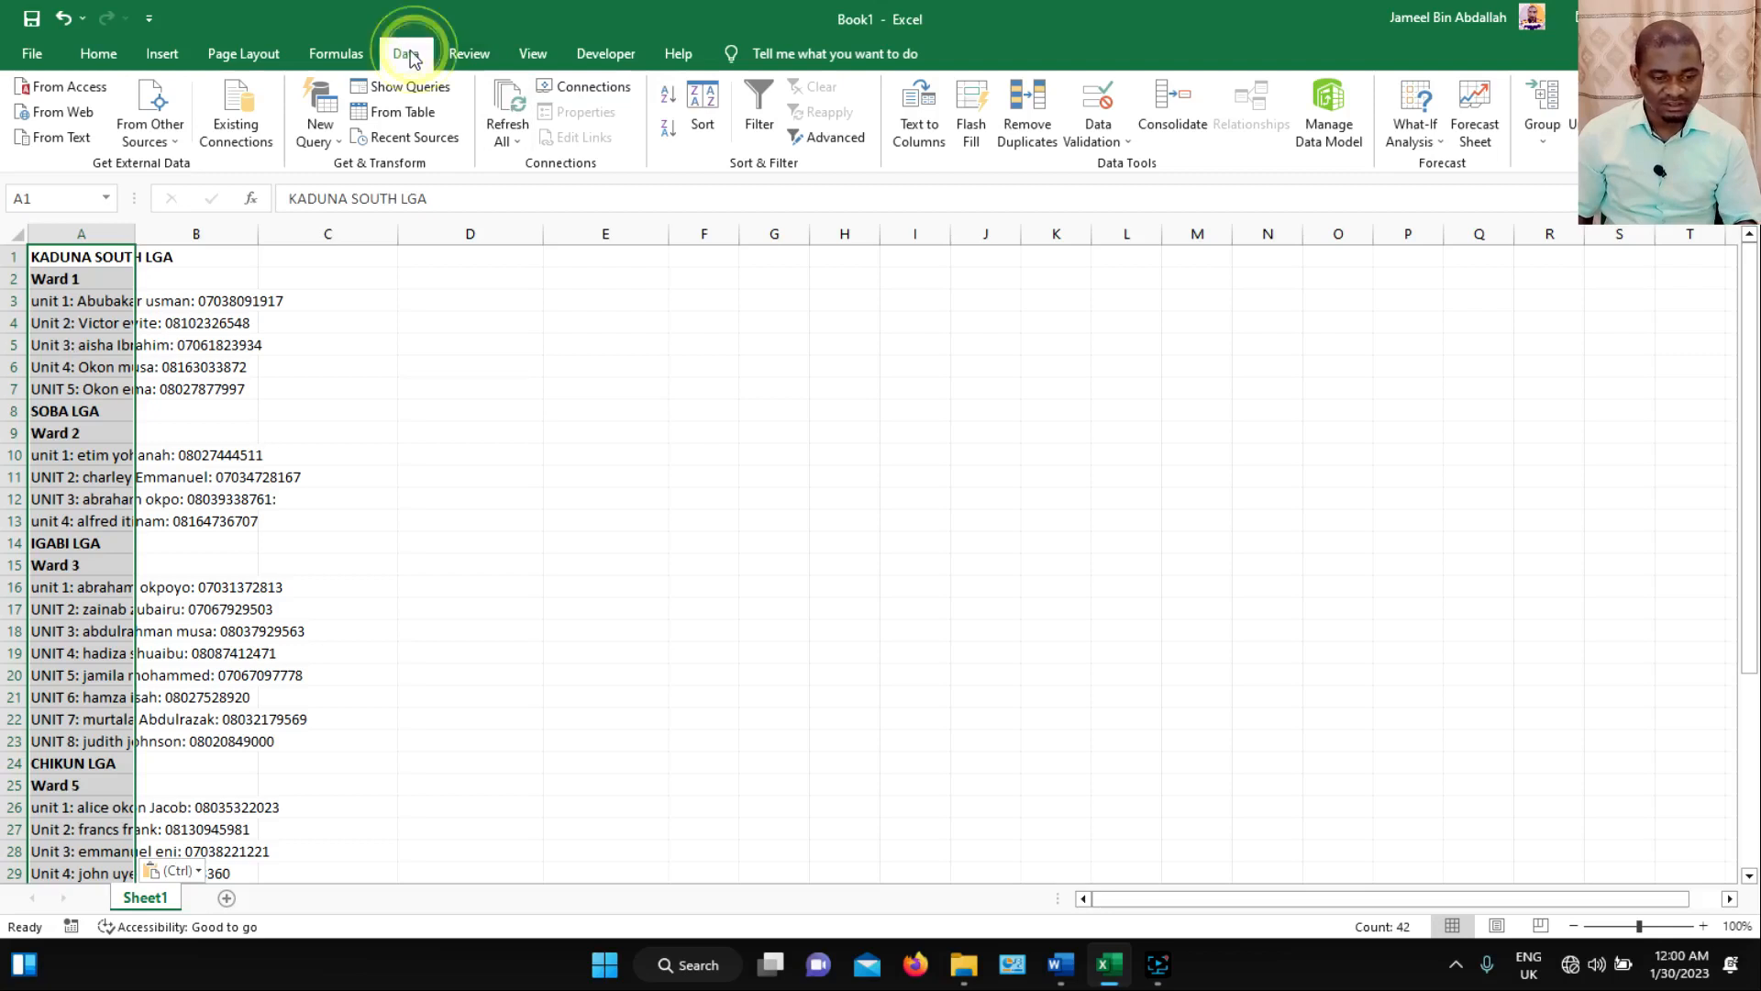
left_click(954, 127)
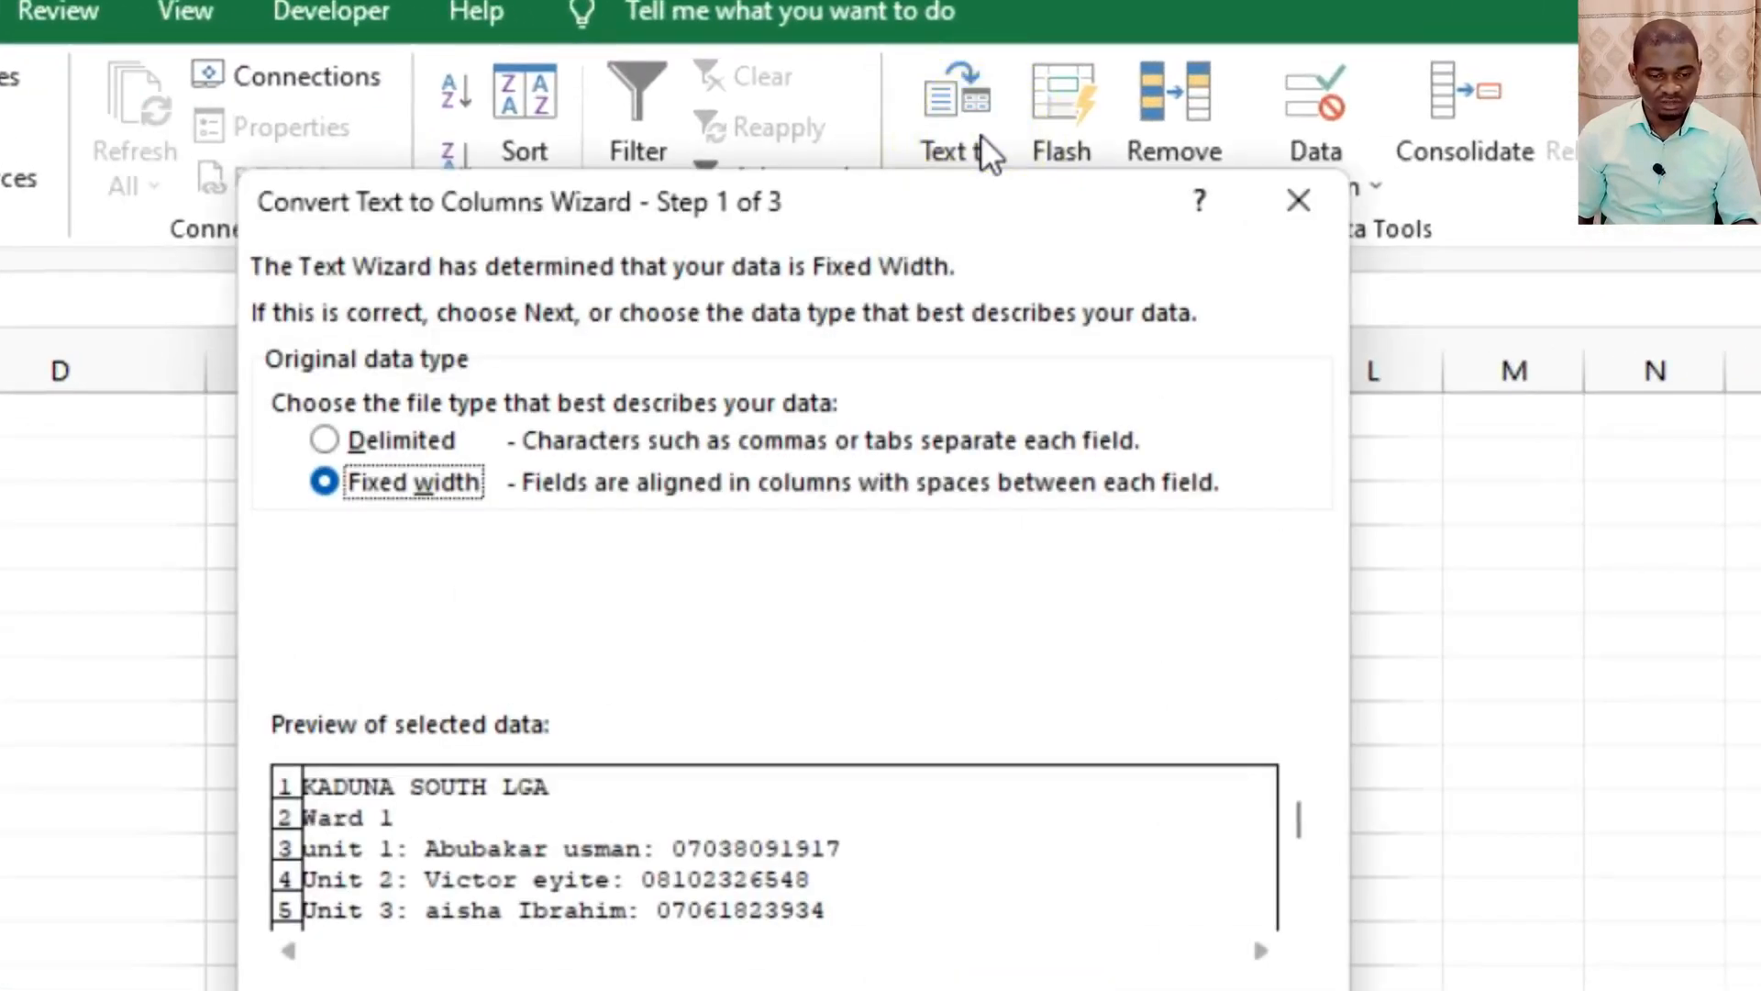
left_click(382, 441)
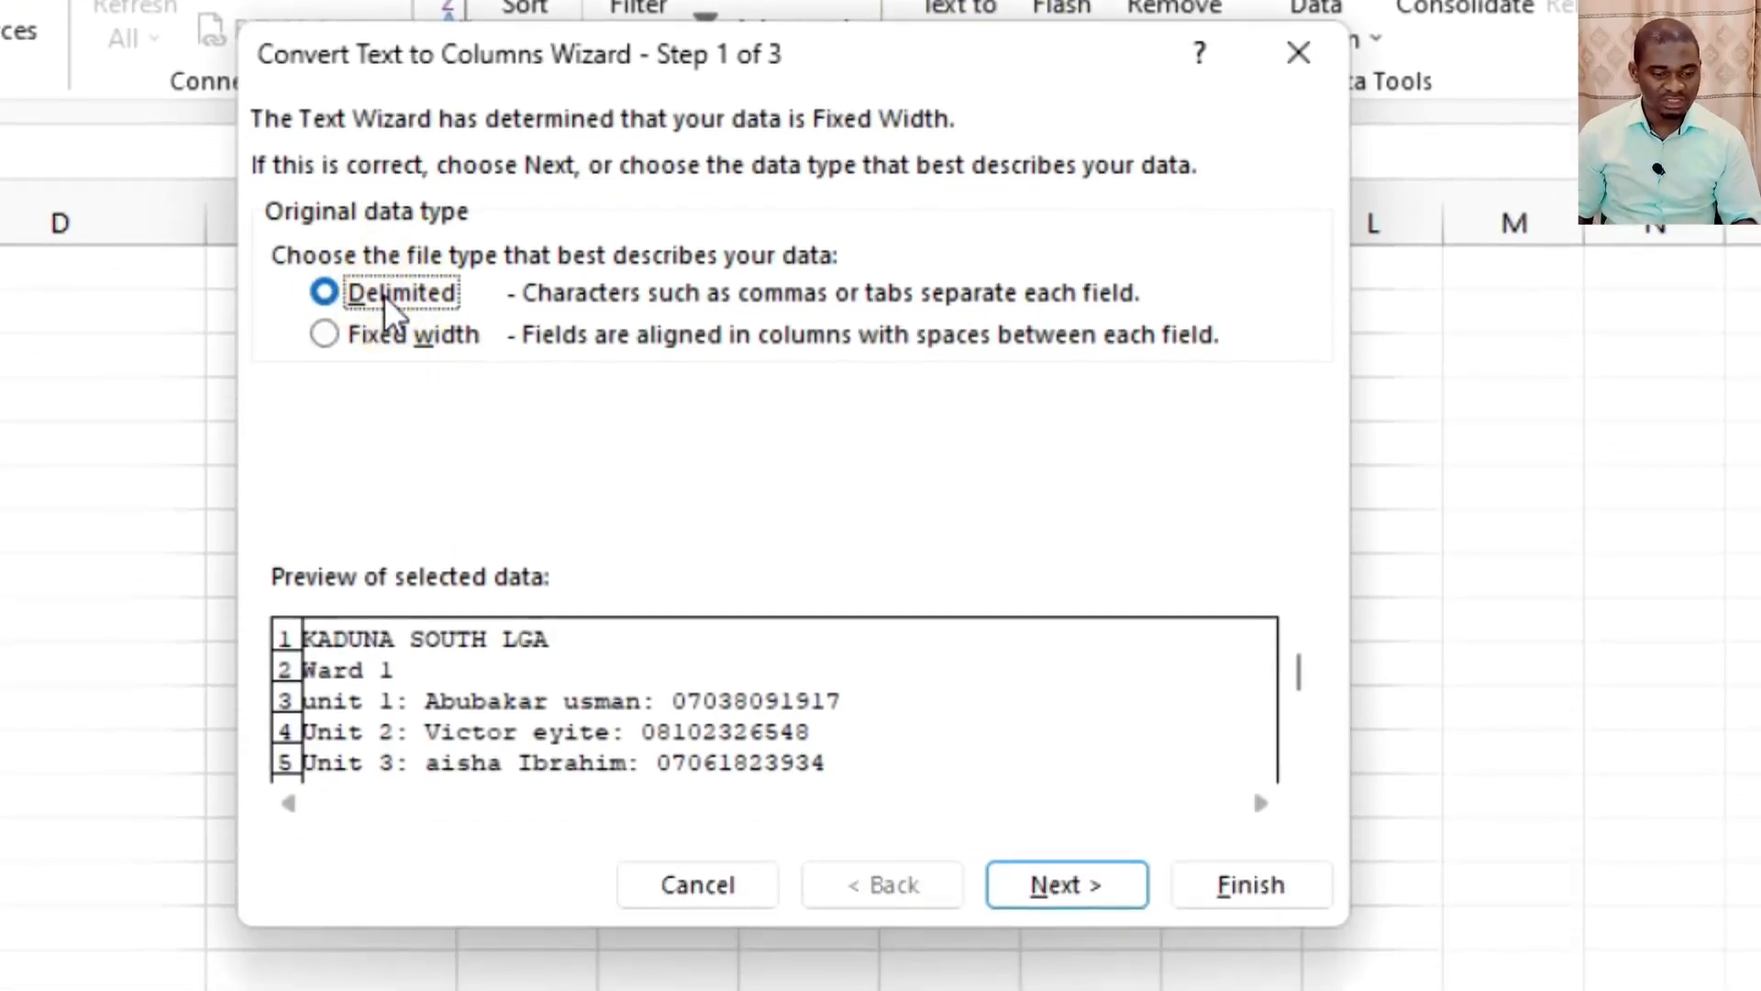
left_click(1055, 886)
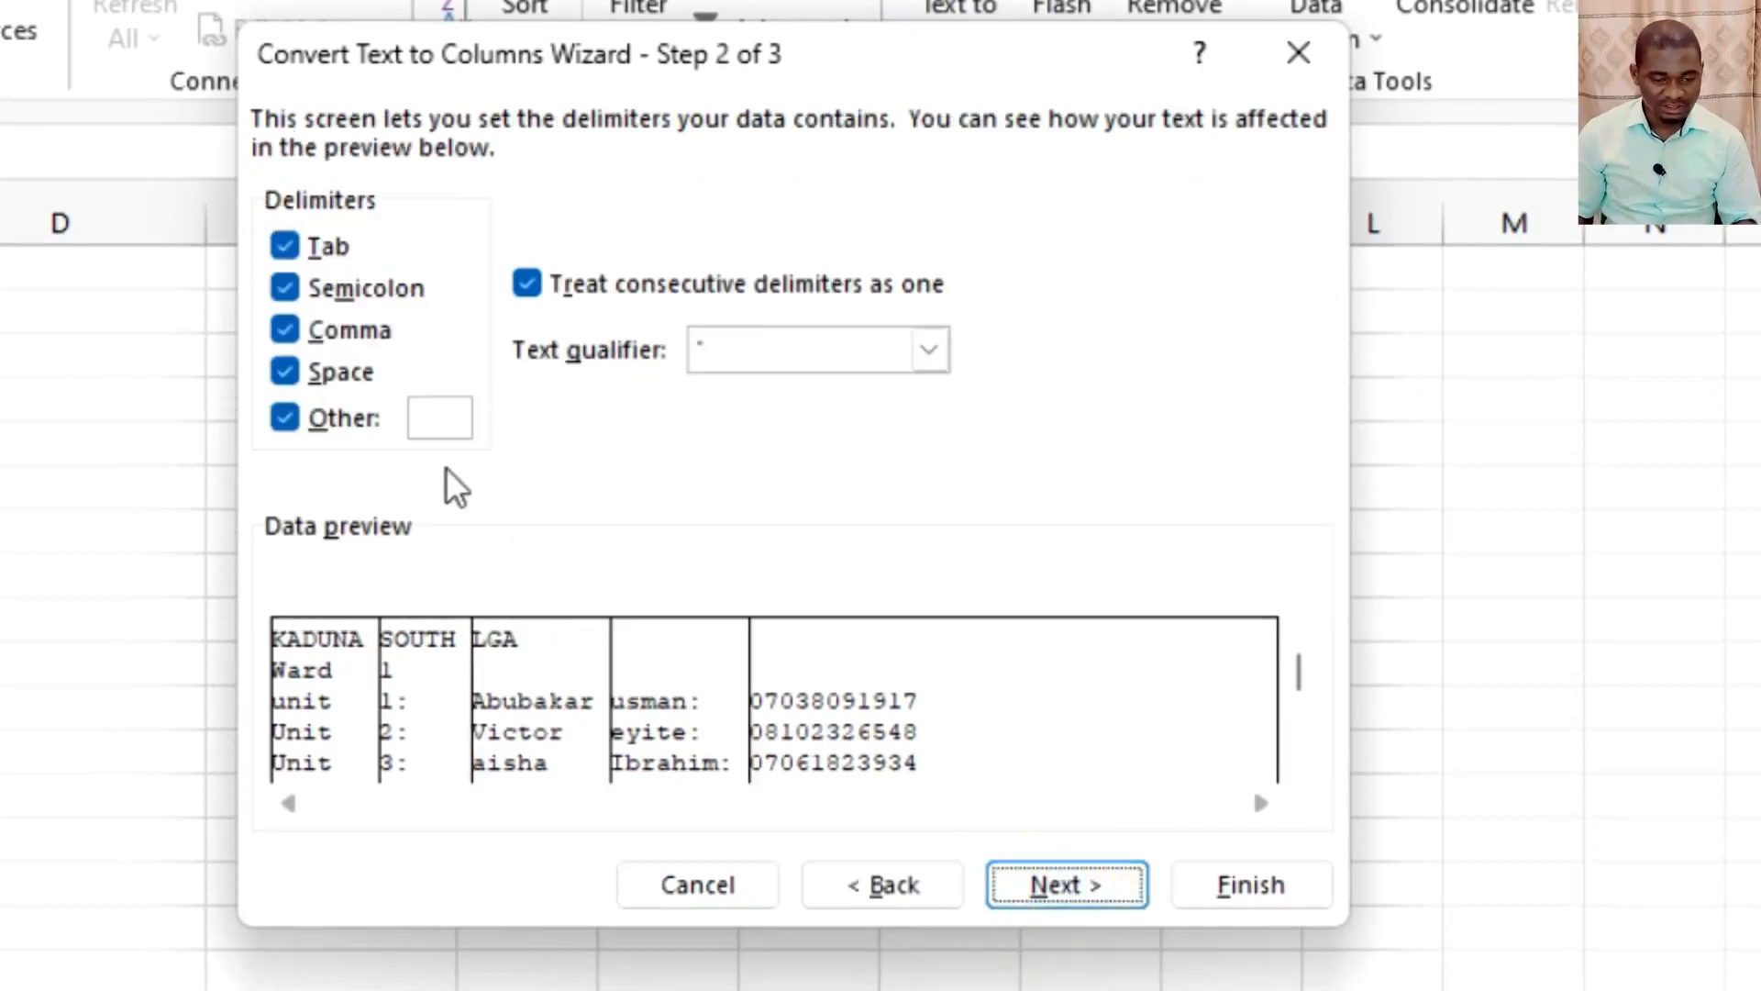
left_click(284, 372)
left_click(284, 329)
left_click(284, 287)
left_click(285, 245)
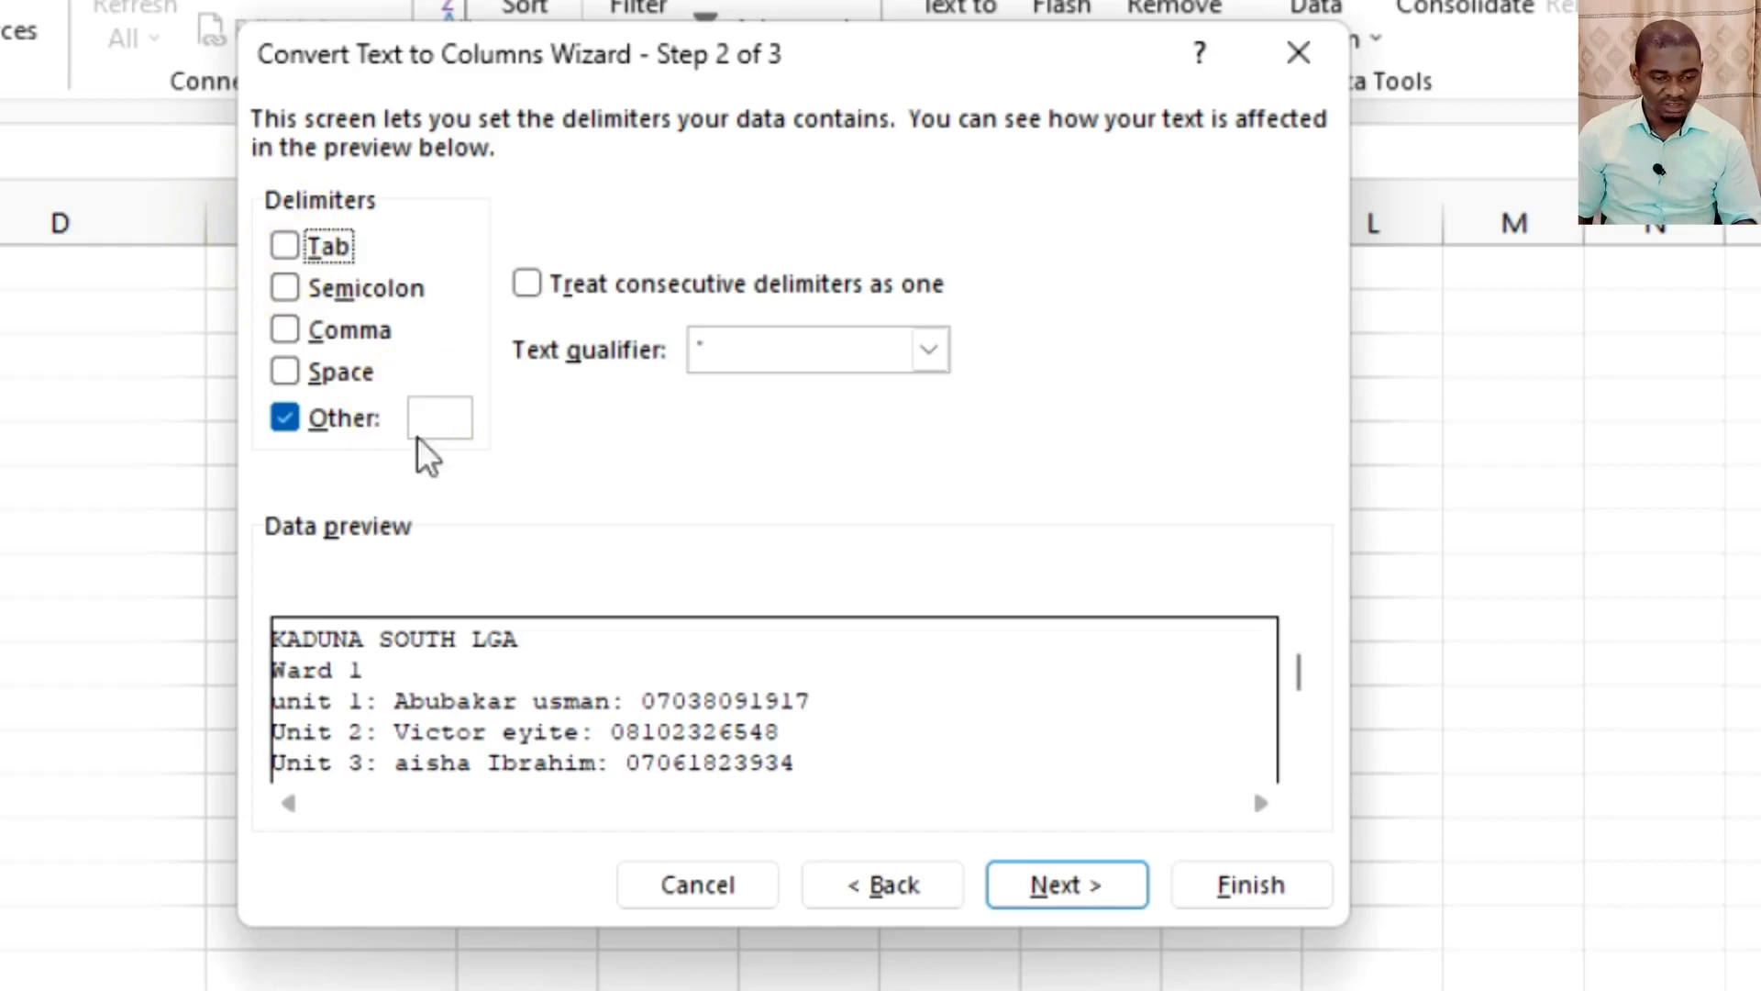
left_click(448, 420)
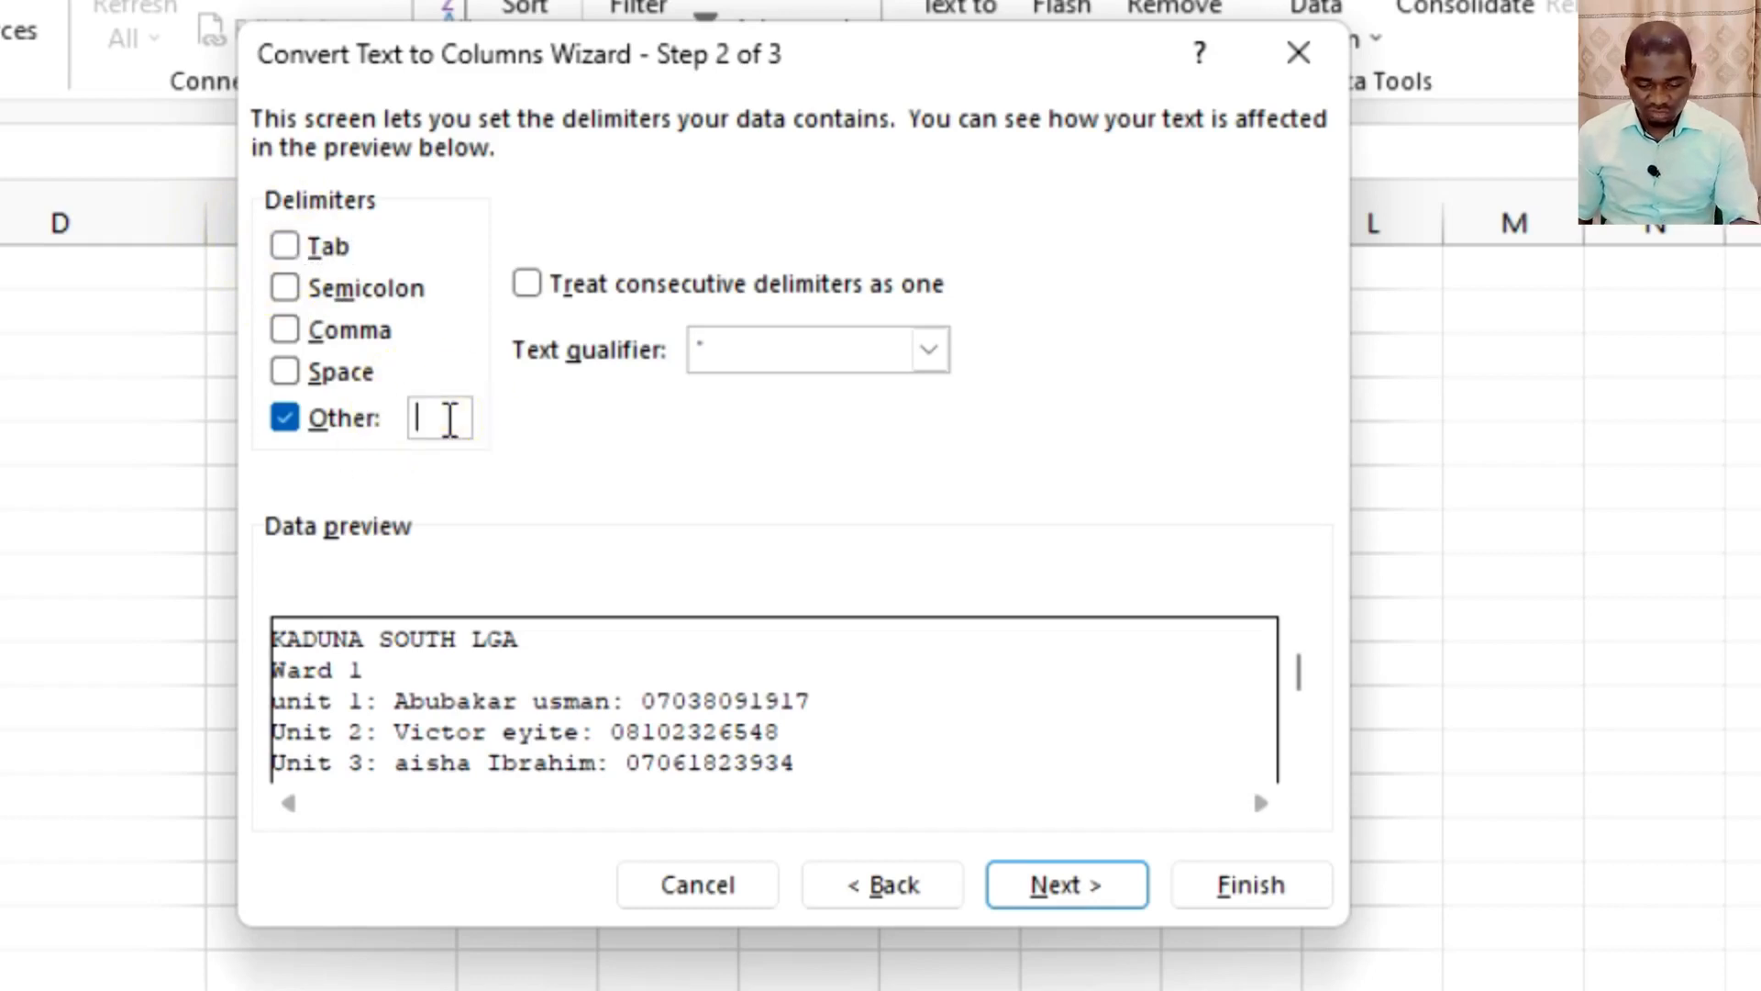
type(":")
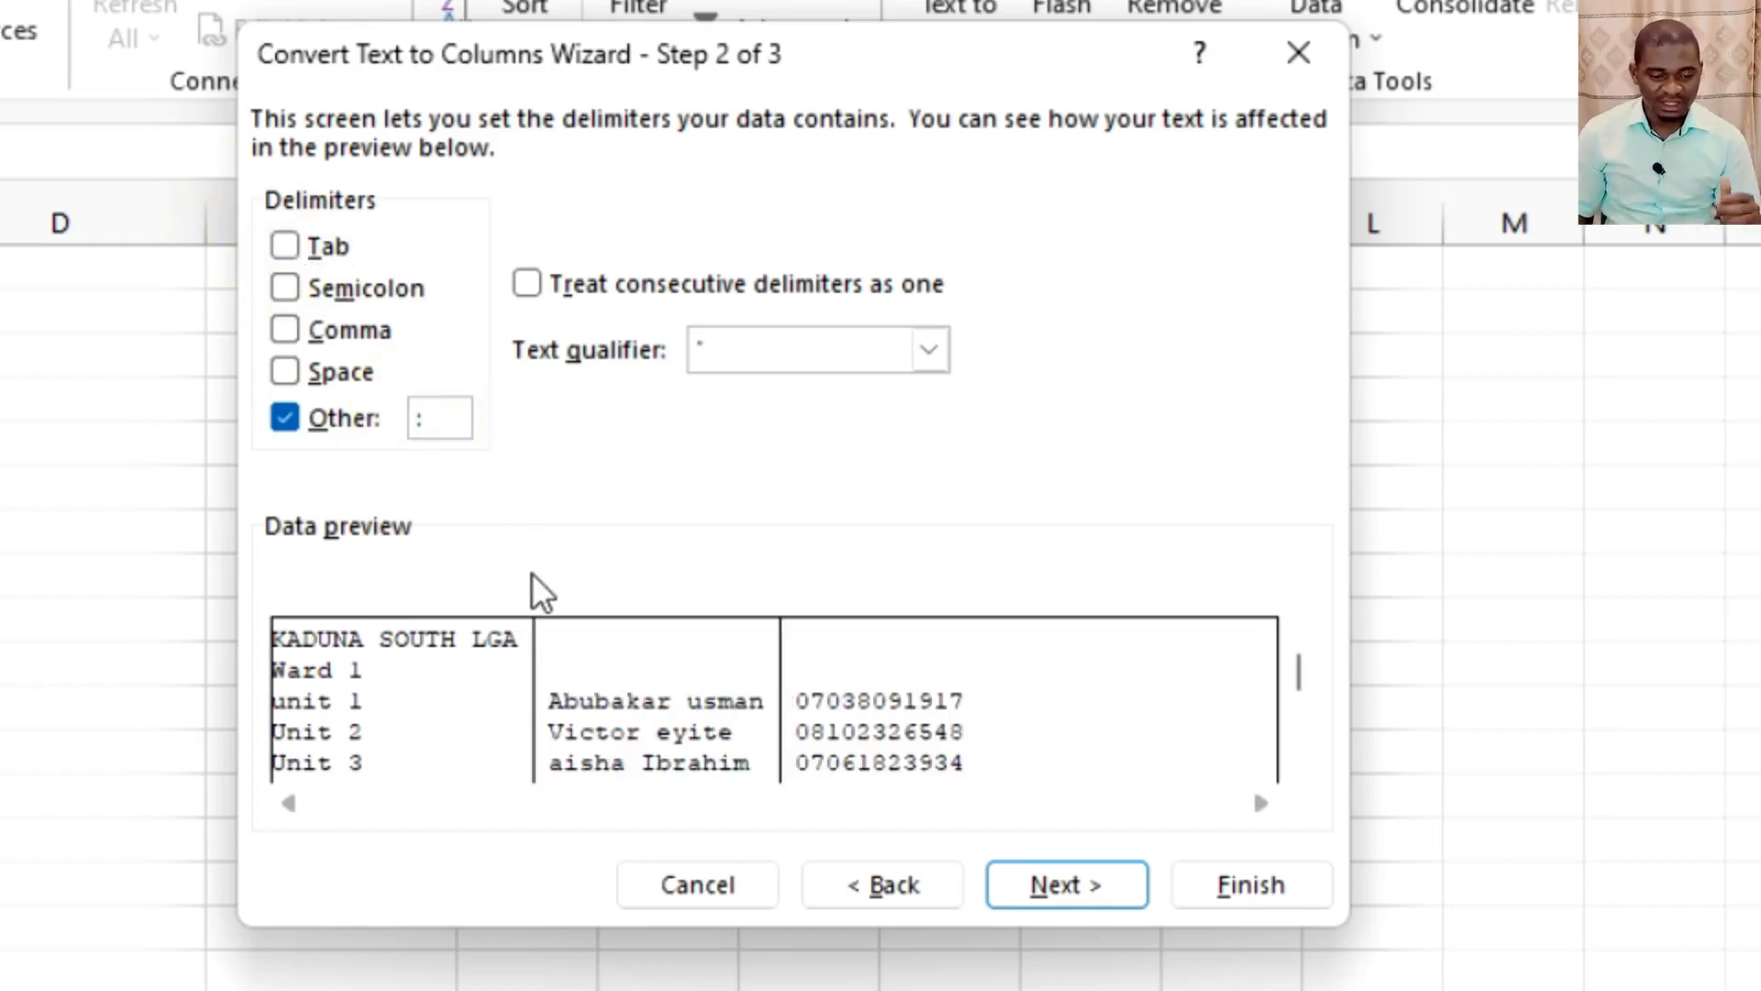
Check the rest of the data preview and finish the split in General format with destination $A$1.
left_click_drag(1295, 661, 1295, 777)
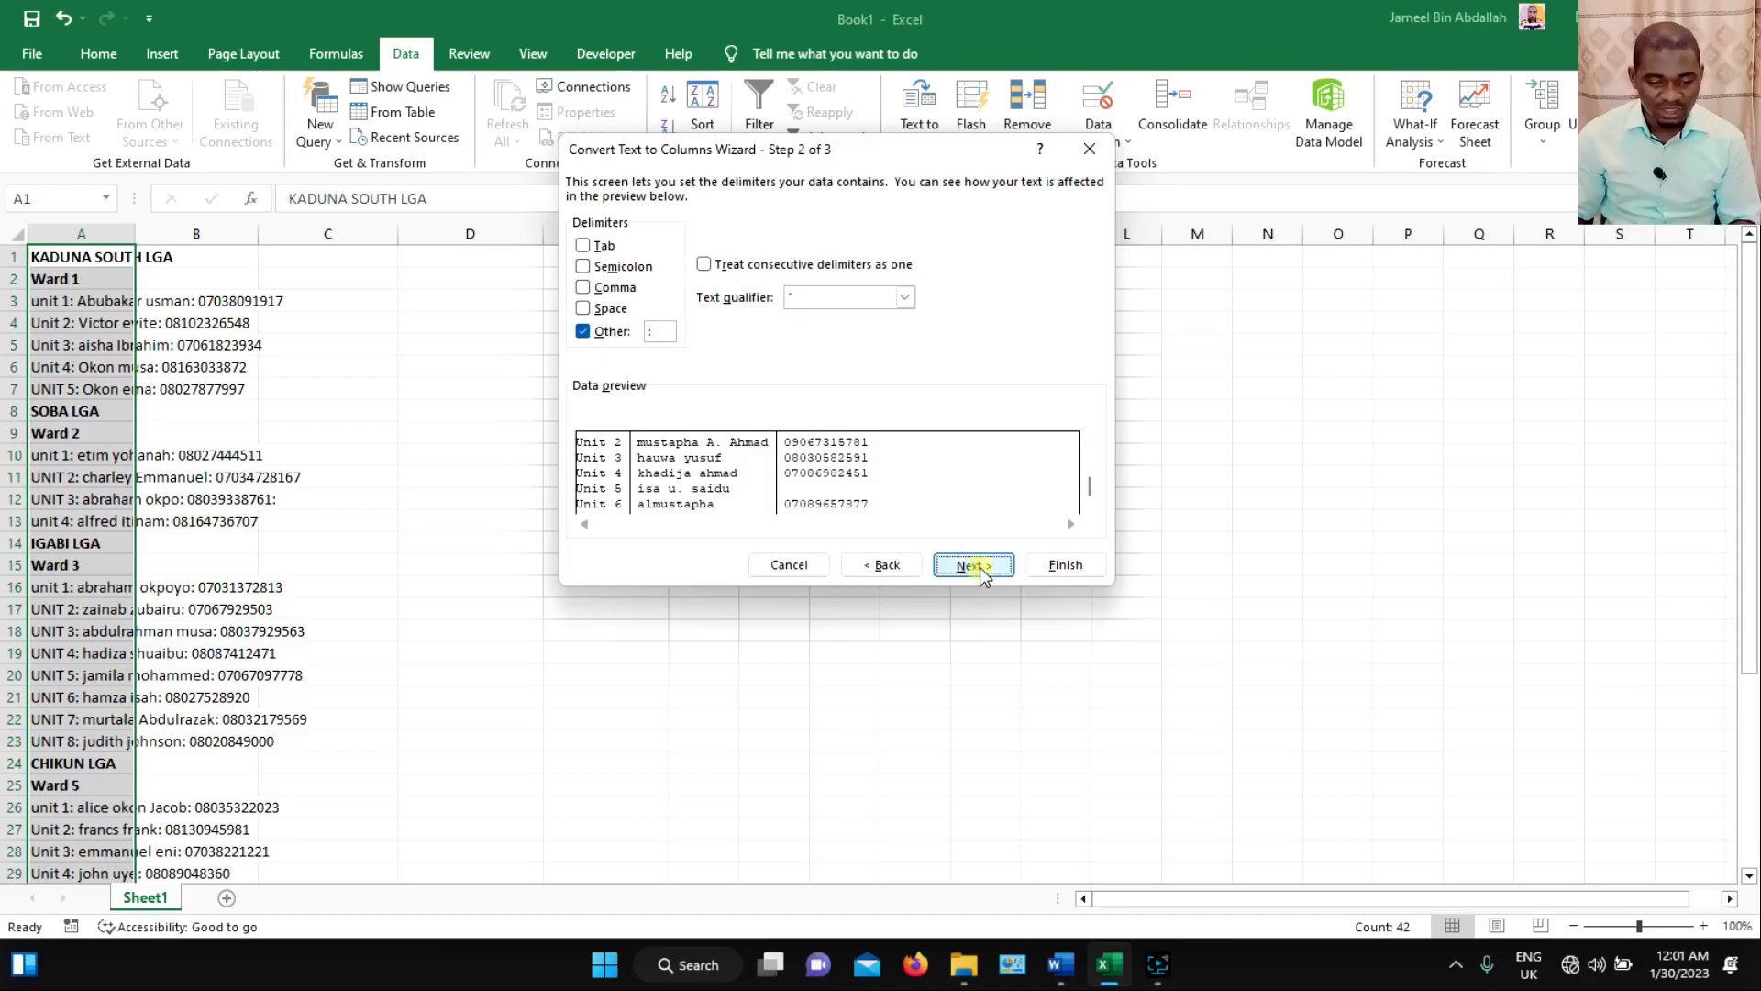
left_click(978, 567)
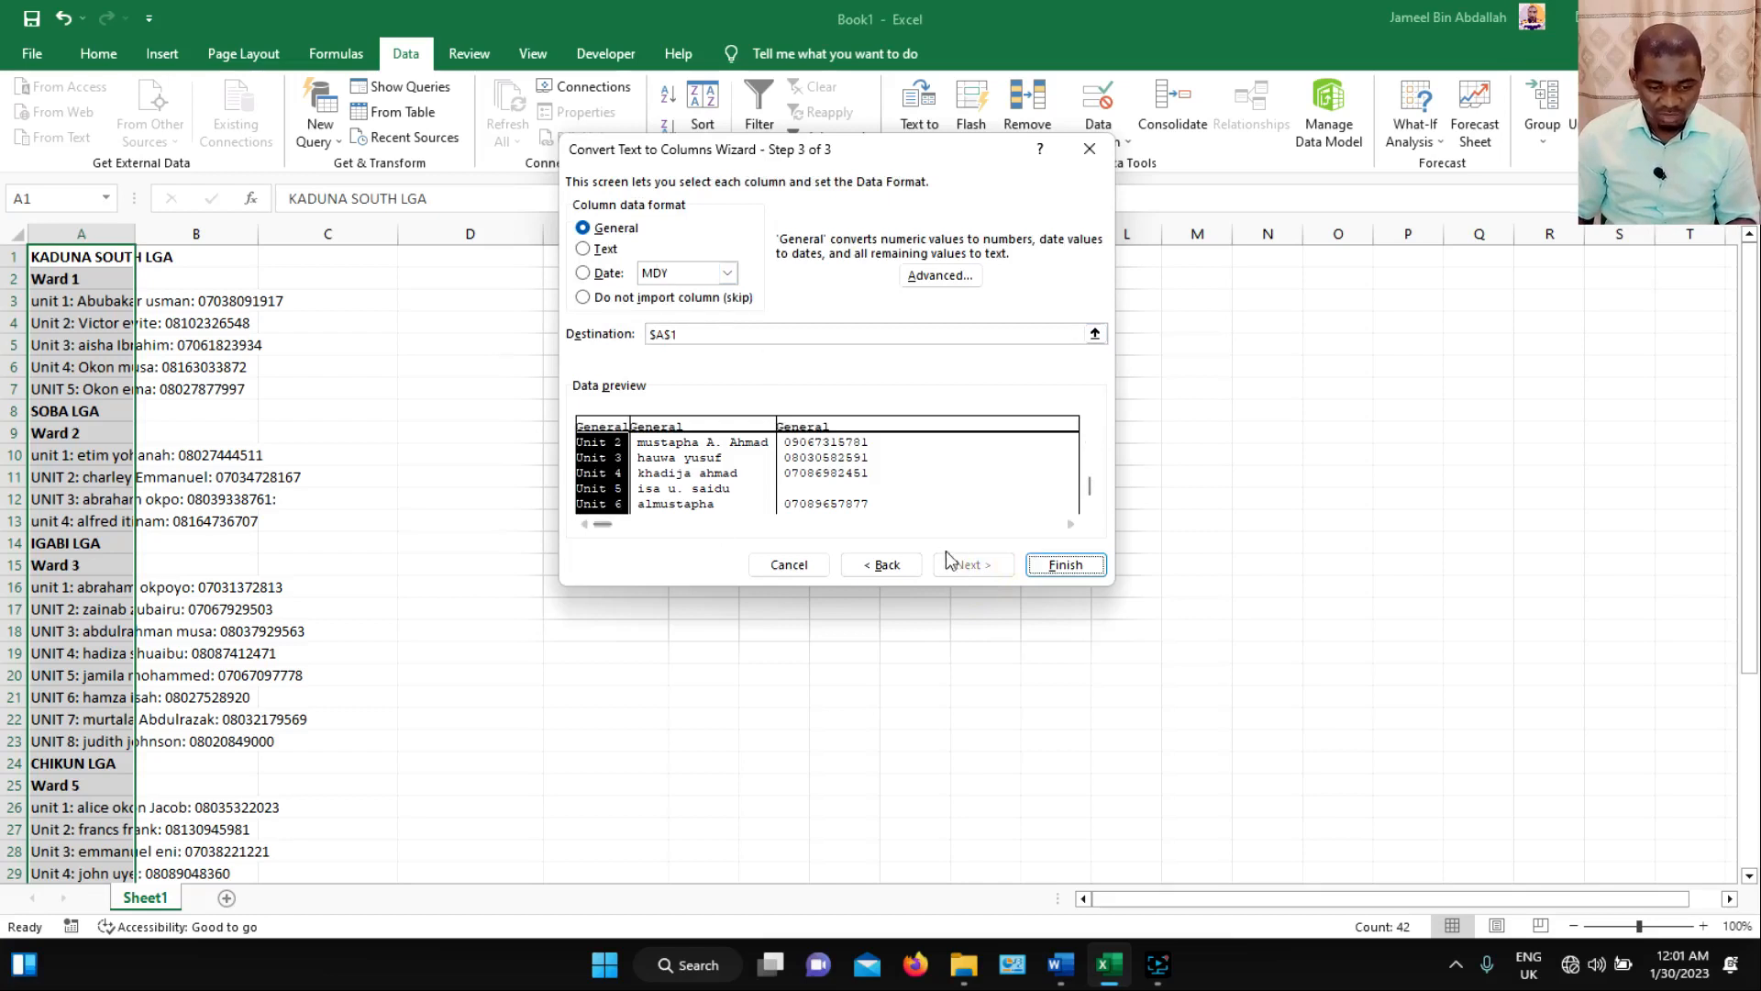
left_click(1060, 567)
Widen column B to fit the full names and review the split rows down to row 42.
left_click(246, 497)
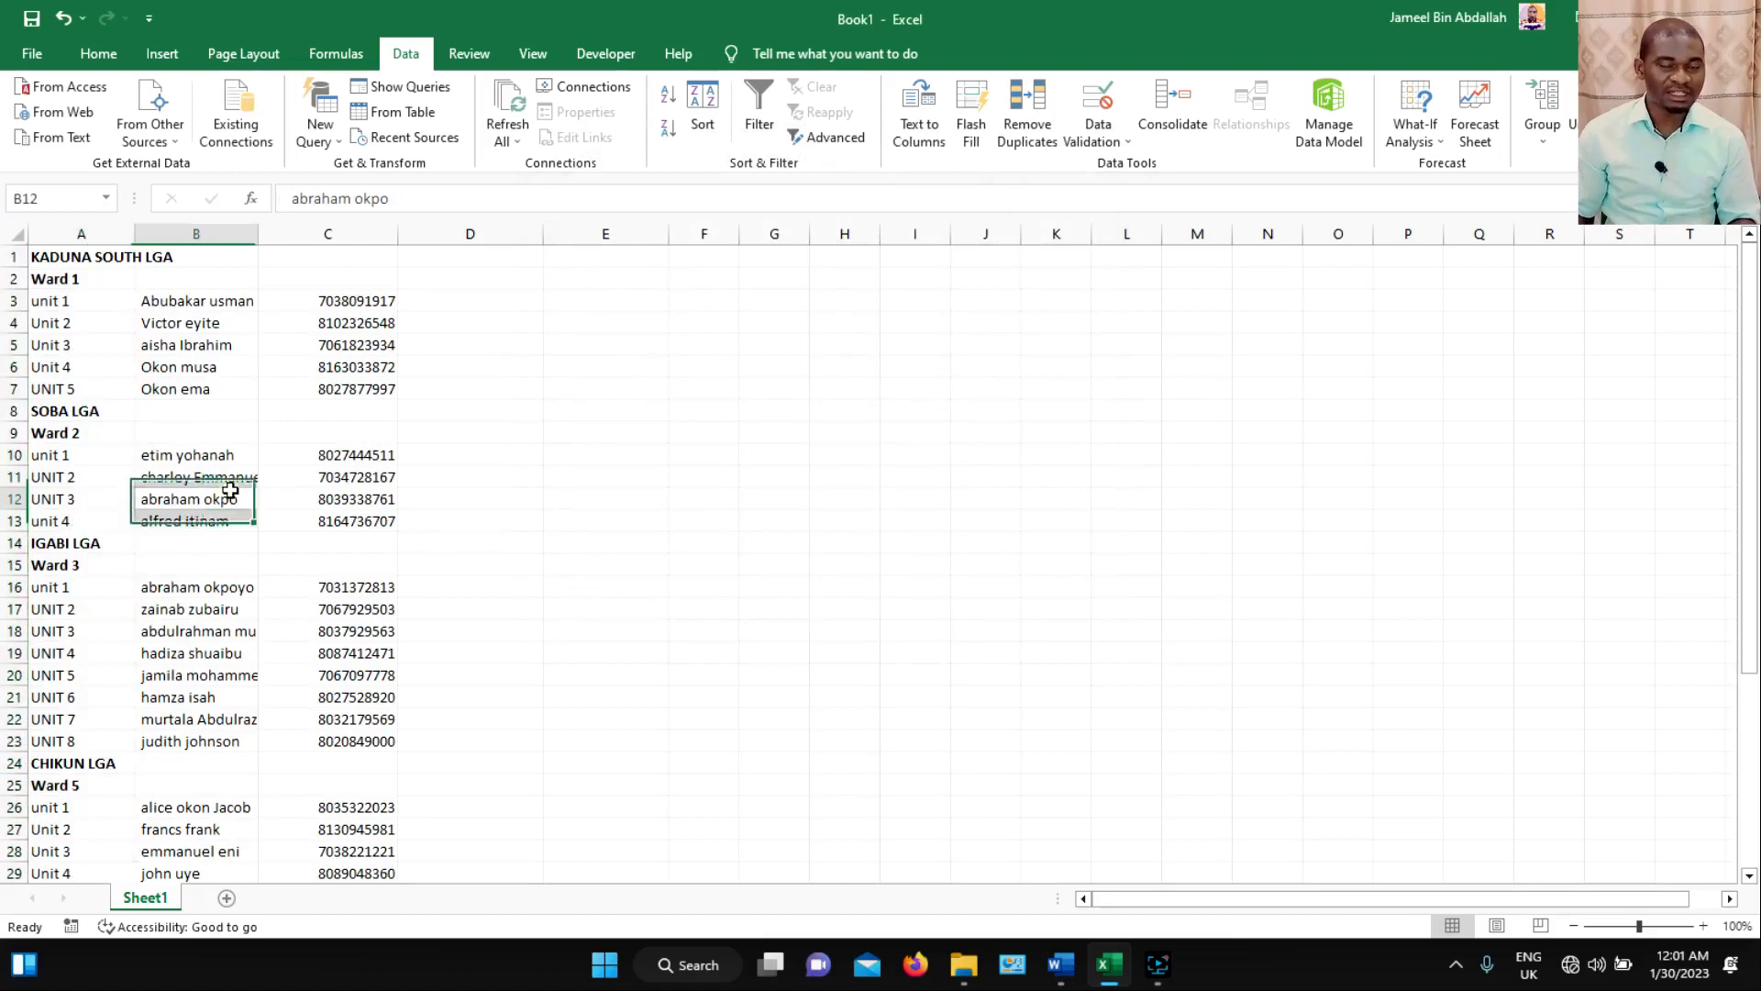
left_click_drag(370, 117, 473, 113)
scroll(374, 634, "down", 5)
scroll(367, 632, "down", 4)
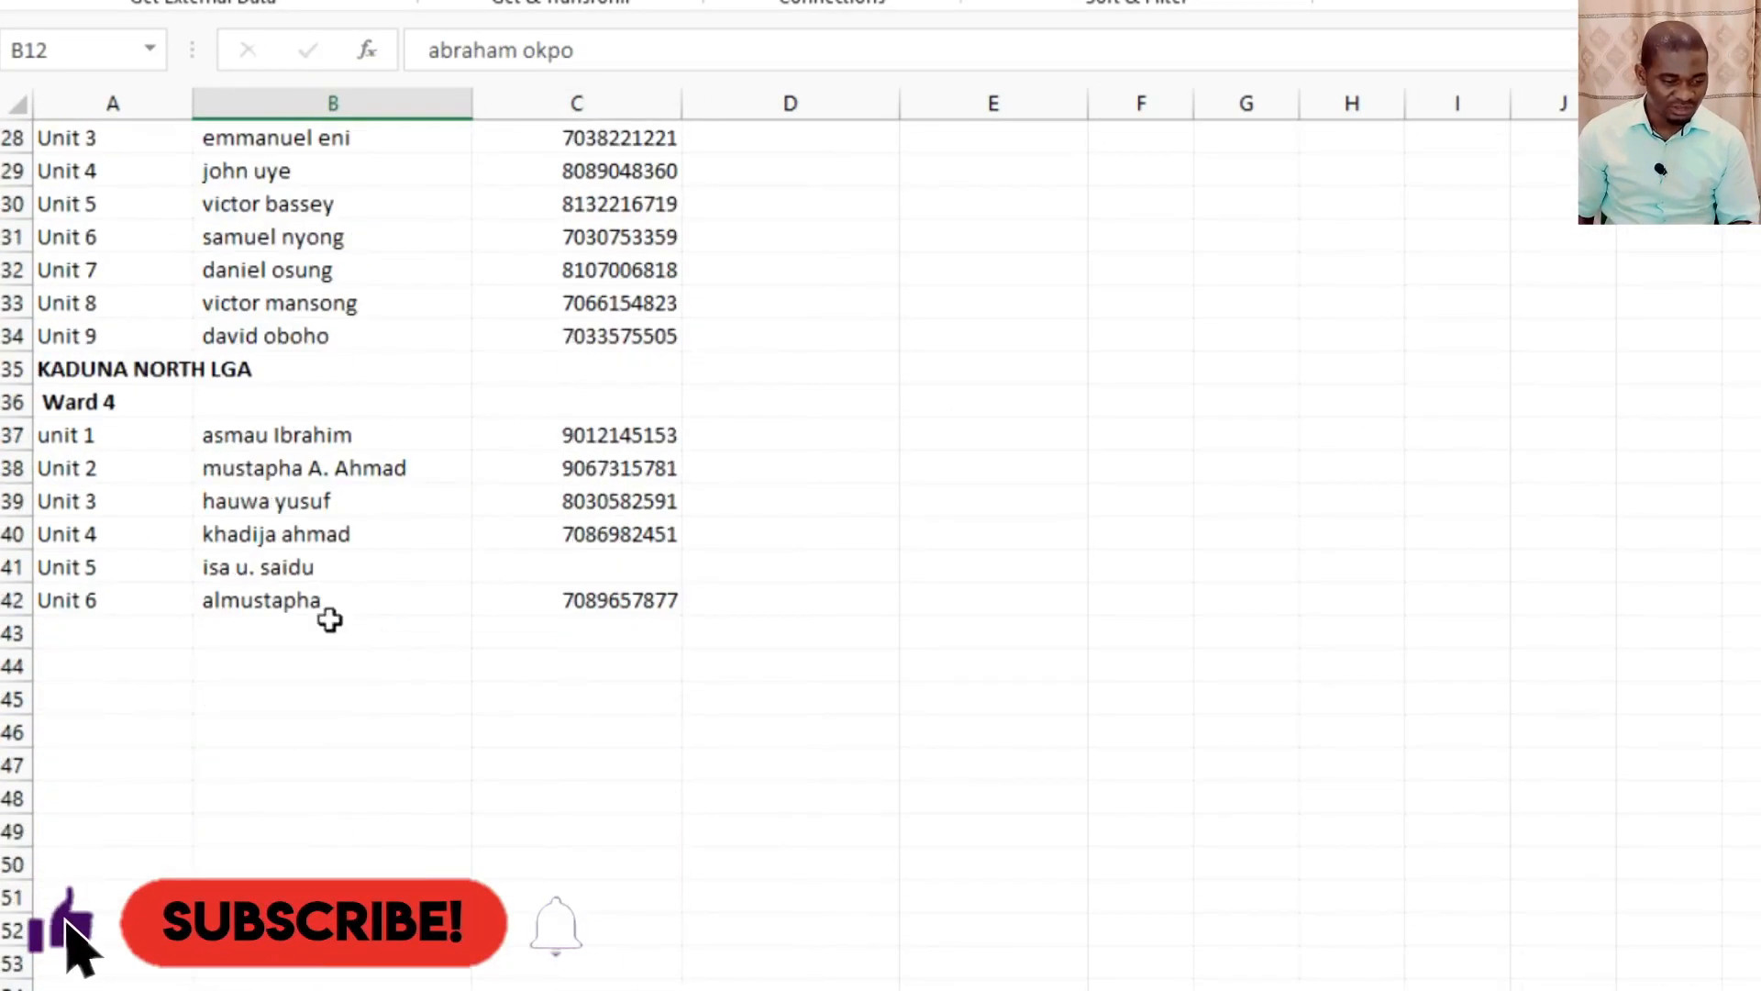
scroll(219, 560, "up", 9)
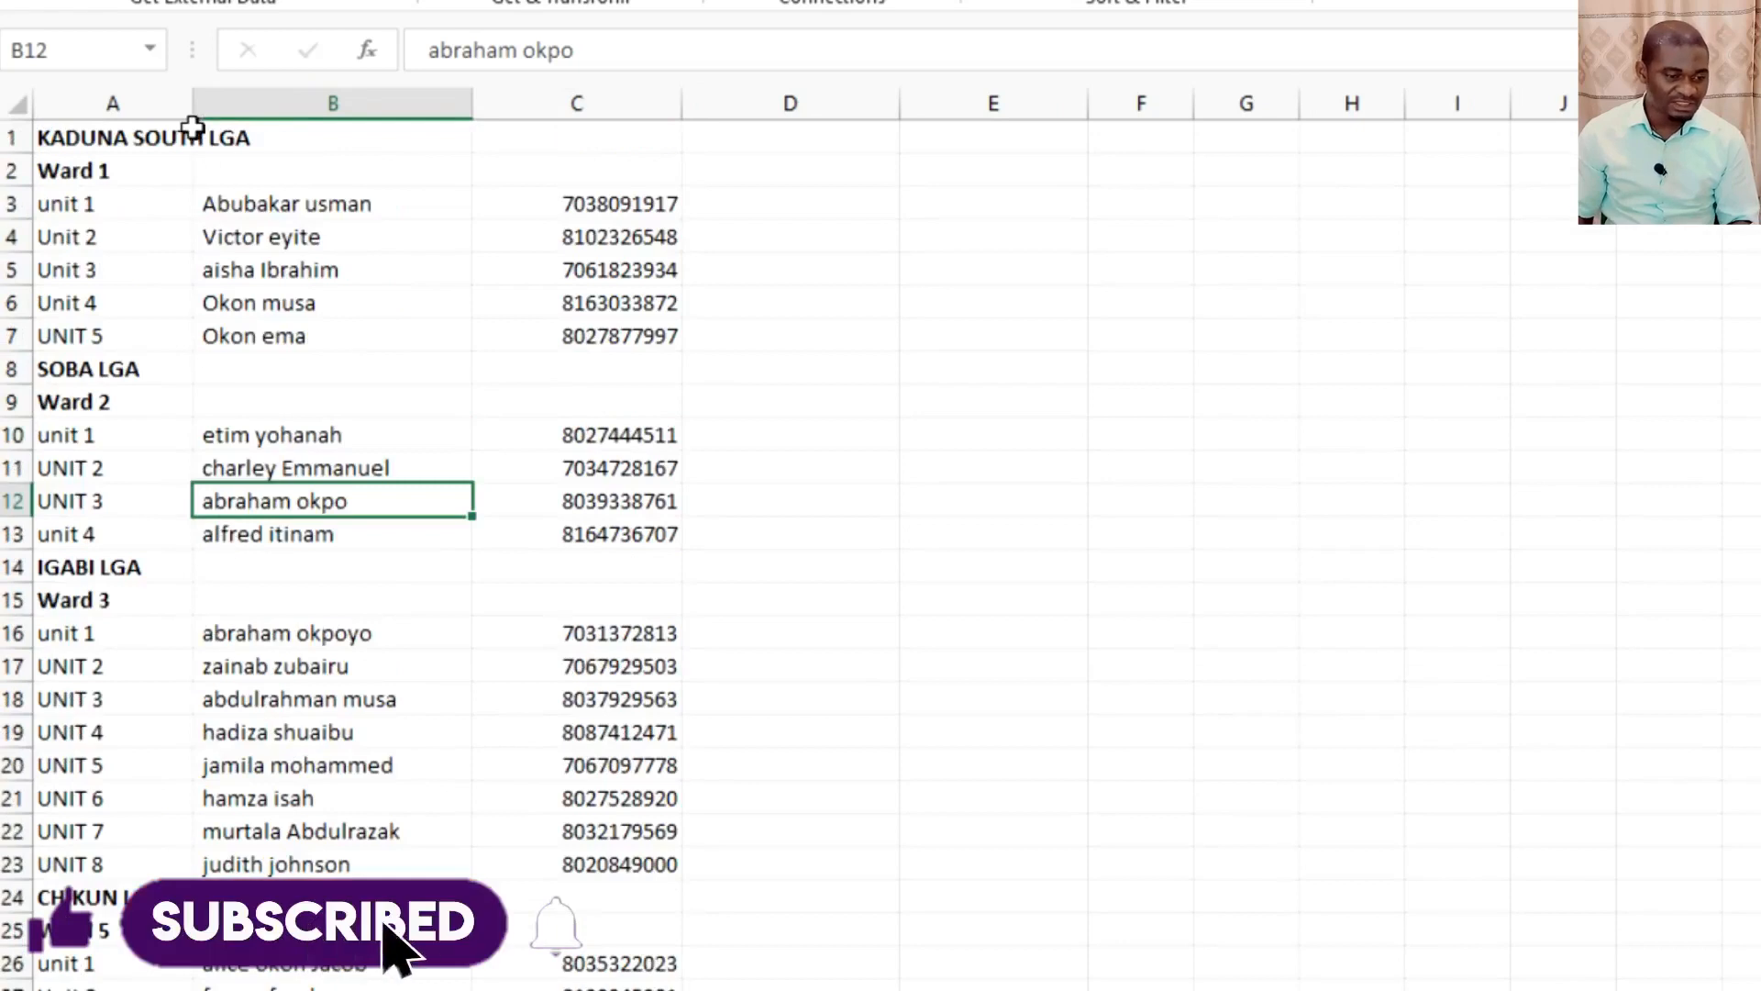
Merge and center the KADUNA SOUTH LGA heading across A1:C1 and fill it with yellow.
left_click(195, 144)
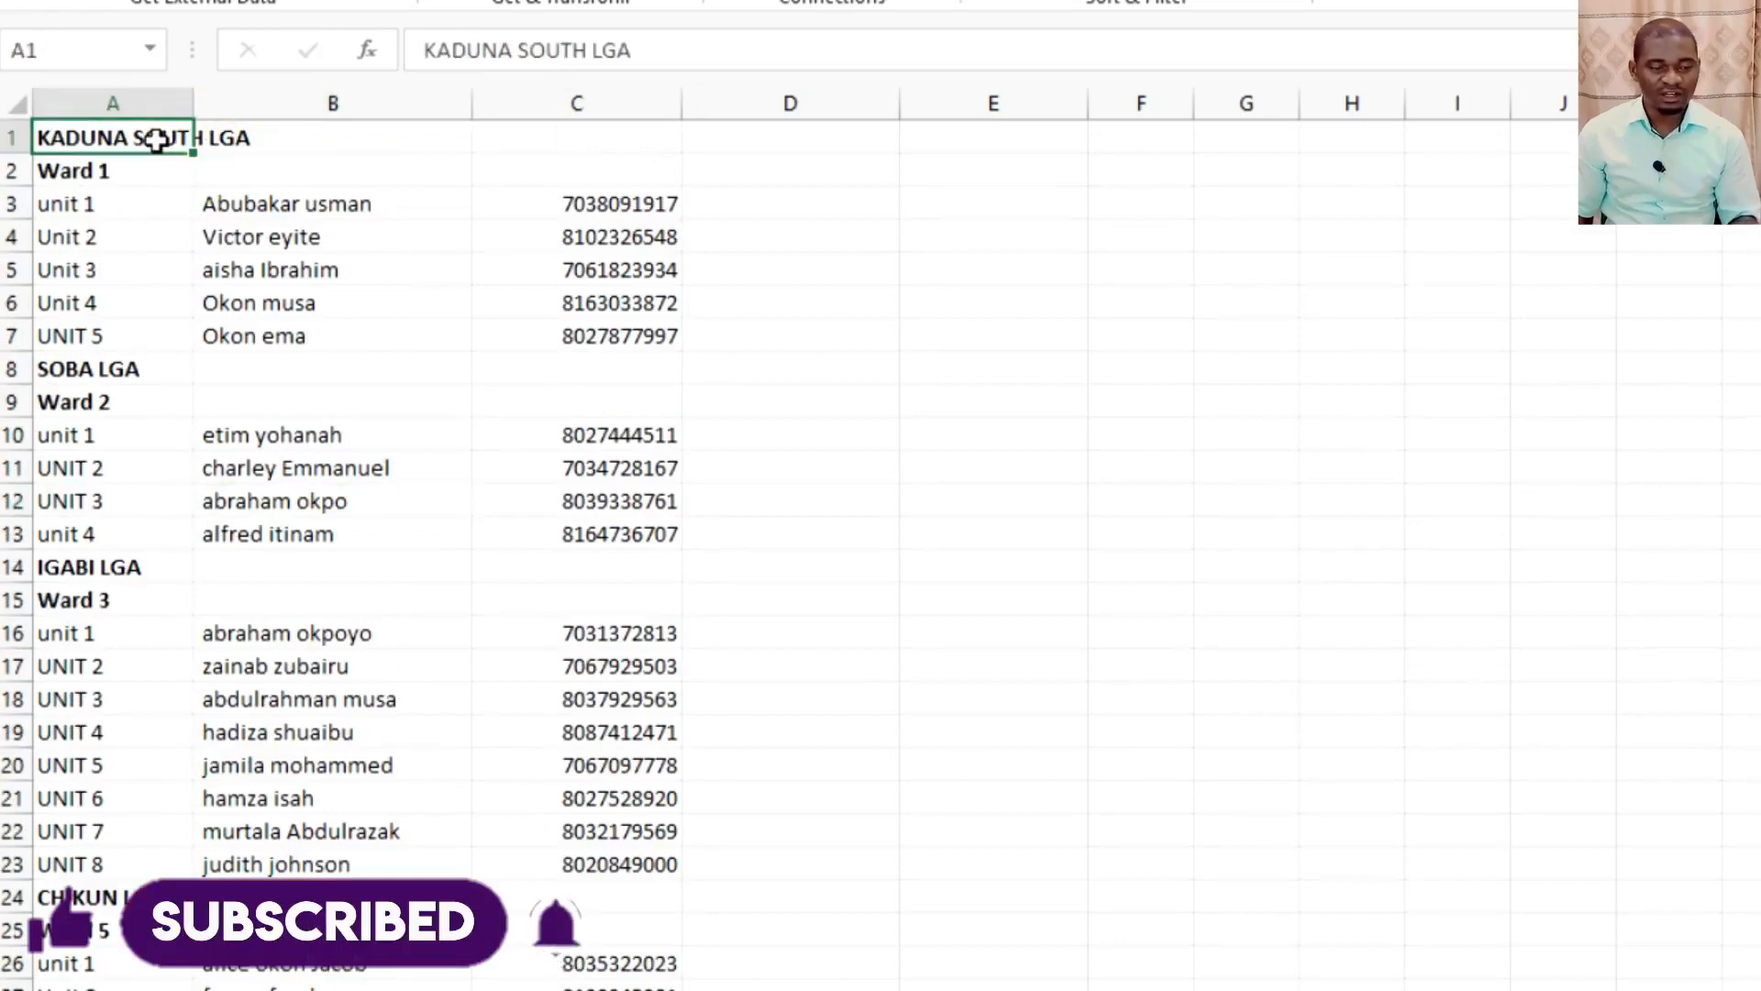
left_click_drag(148, 137, 284, 139)
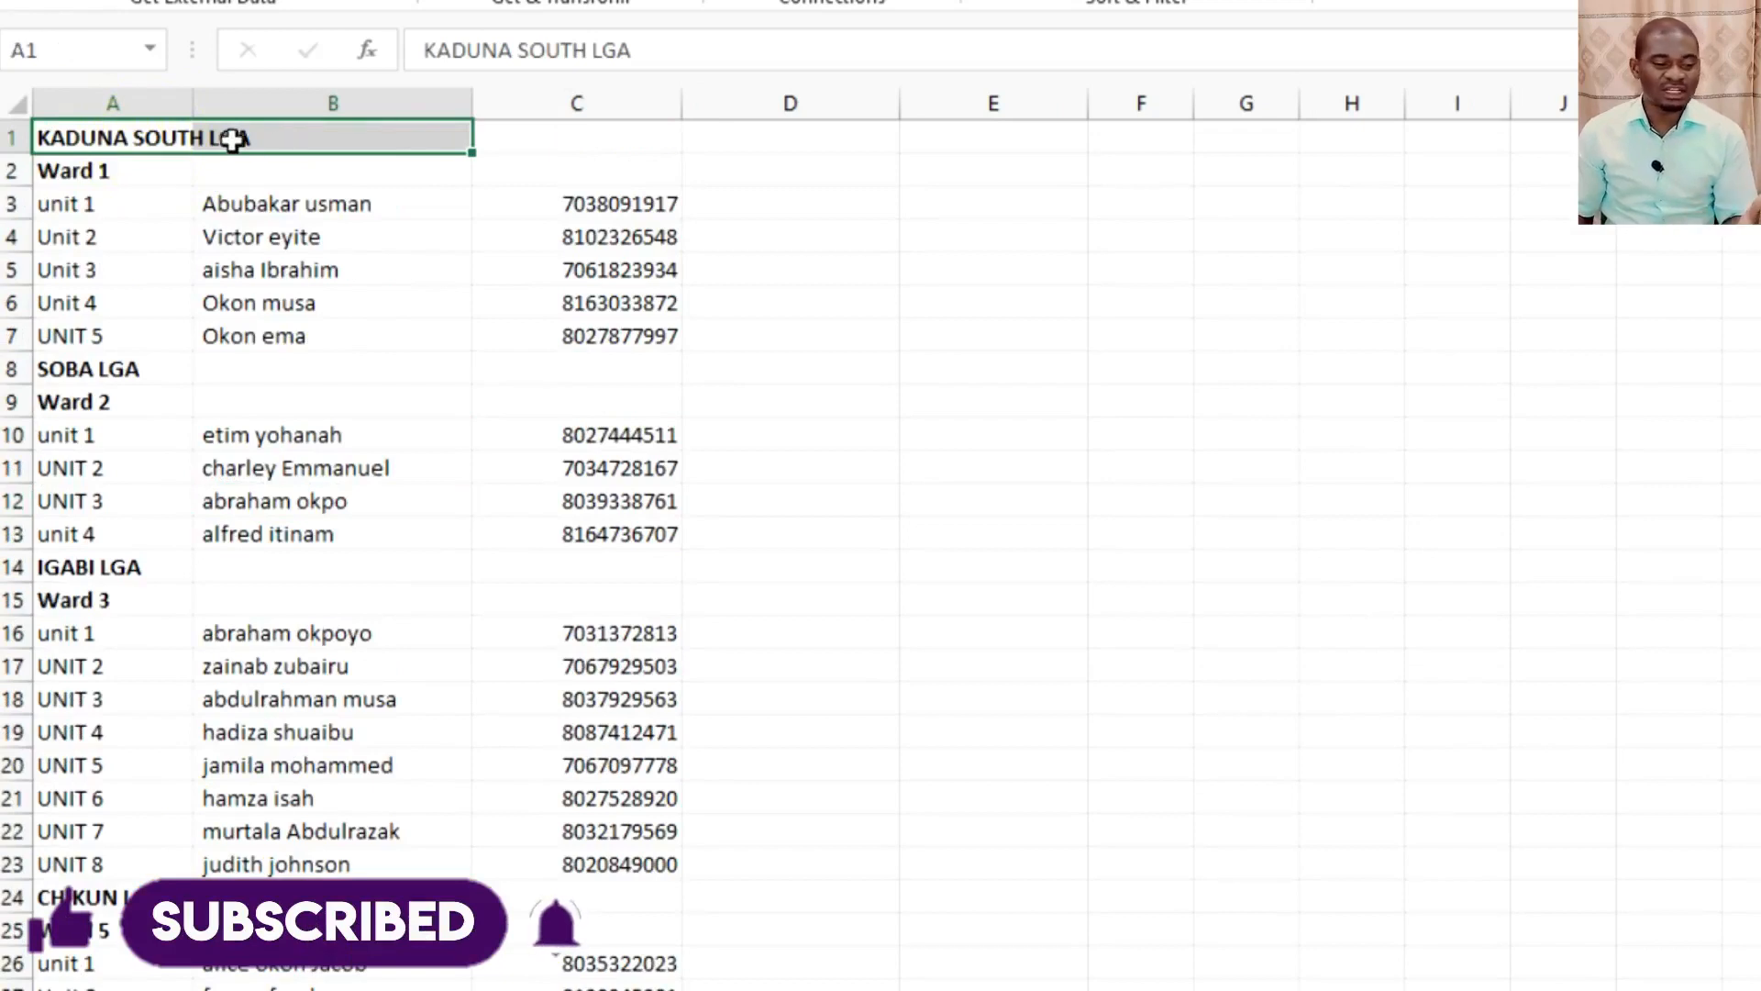
left_click_drag(149, 136, 486, 128)
left_click(134, 13)
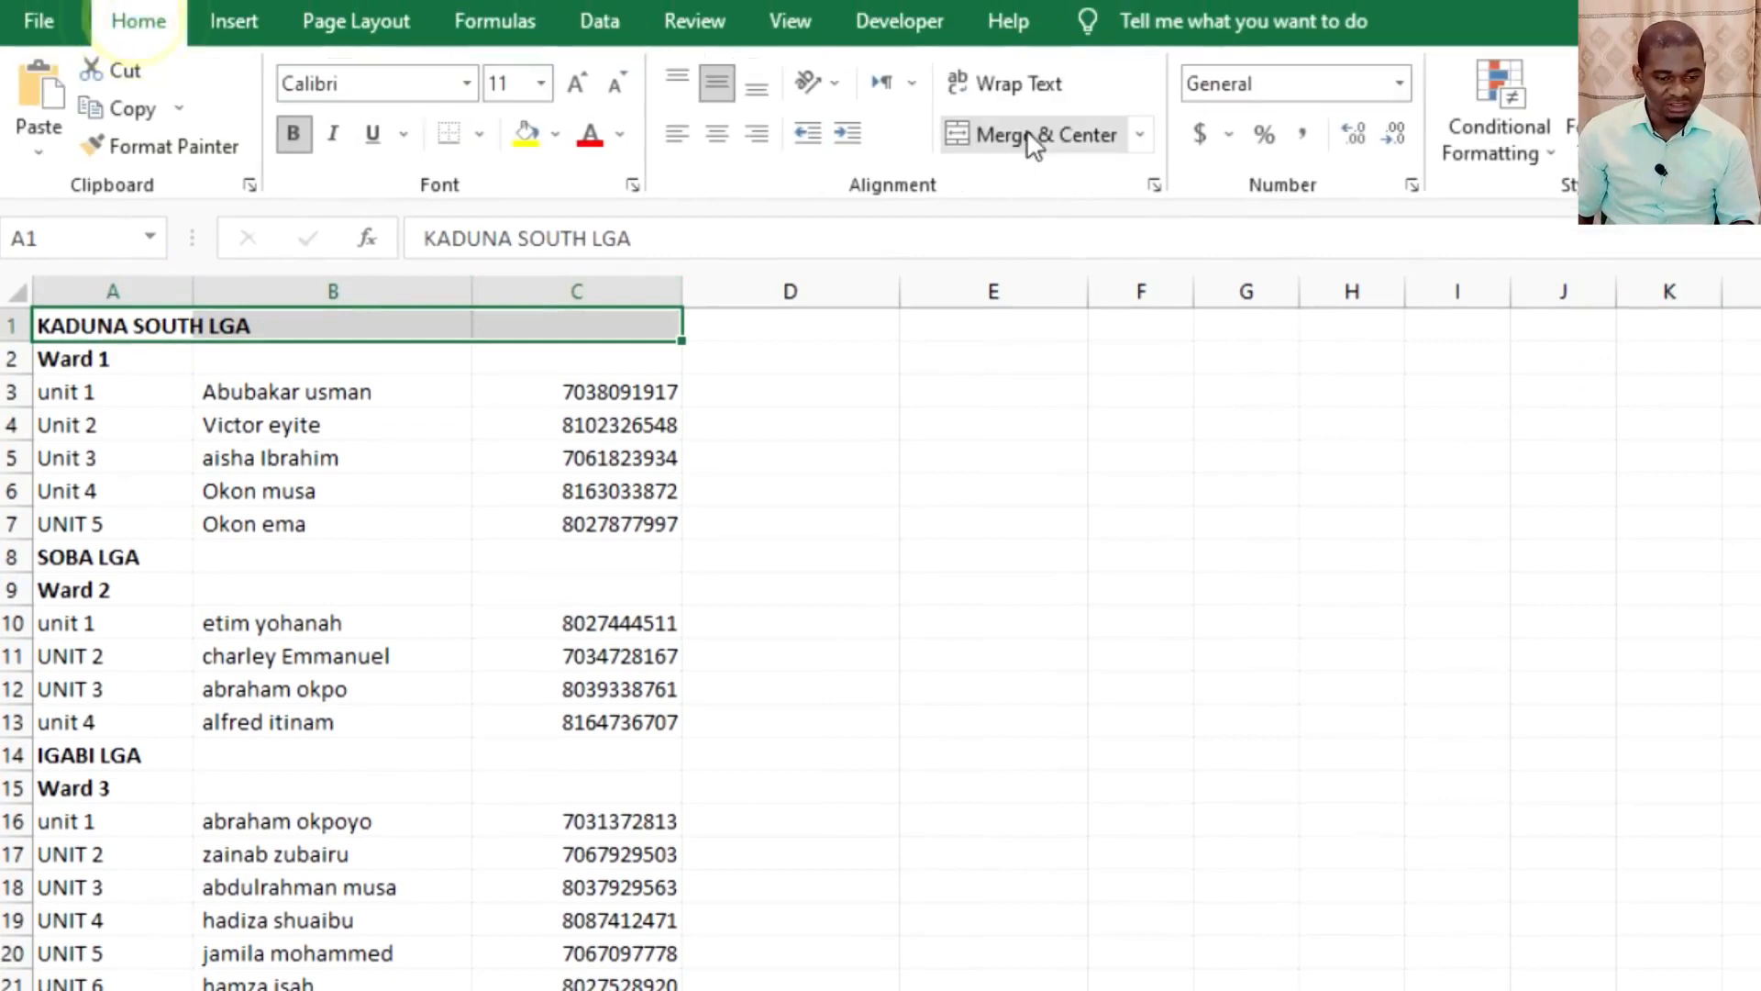
left_click(963, 134)
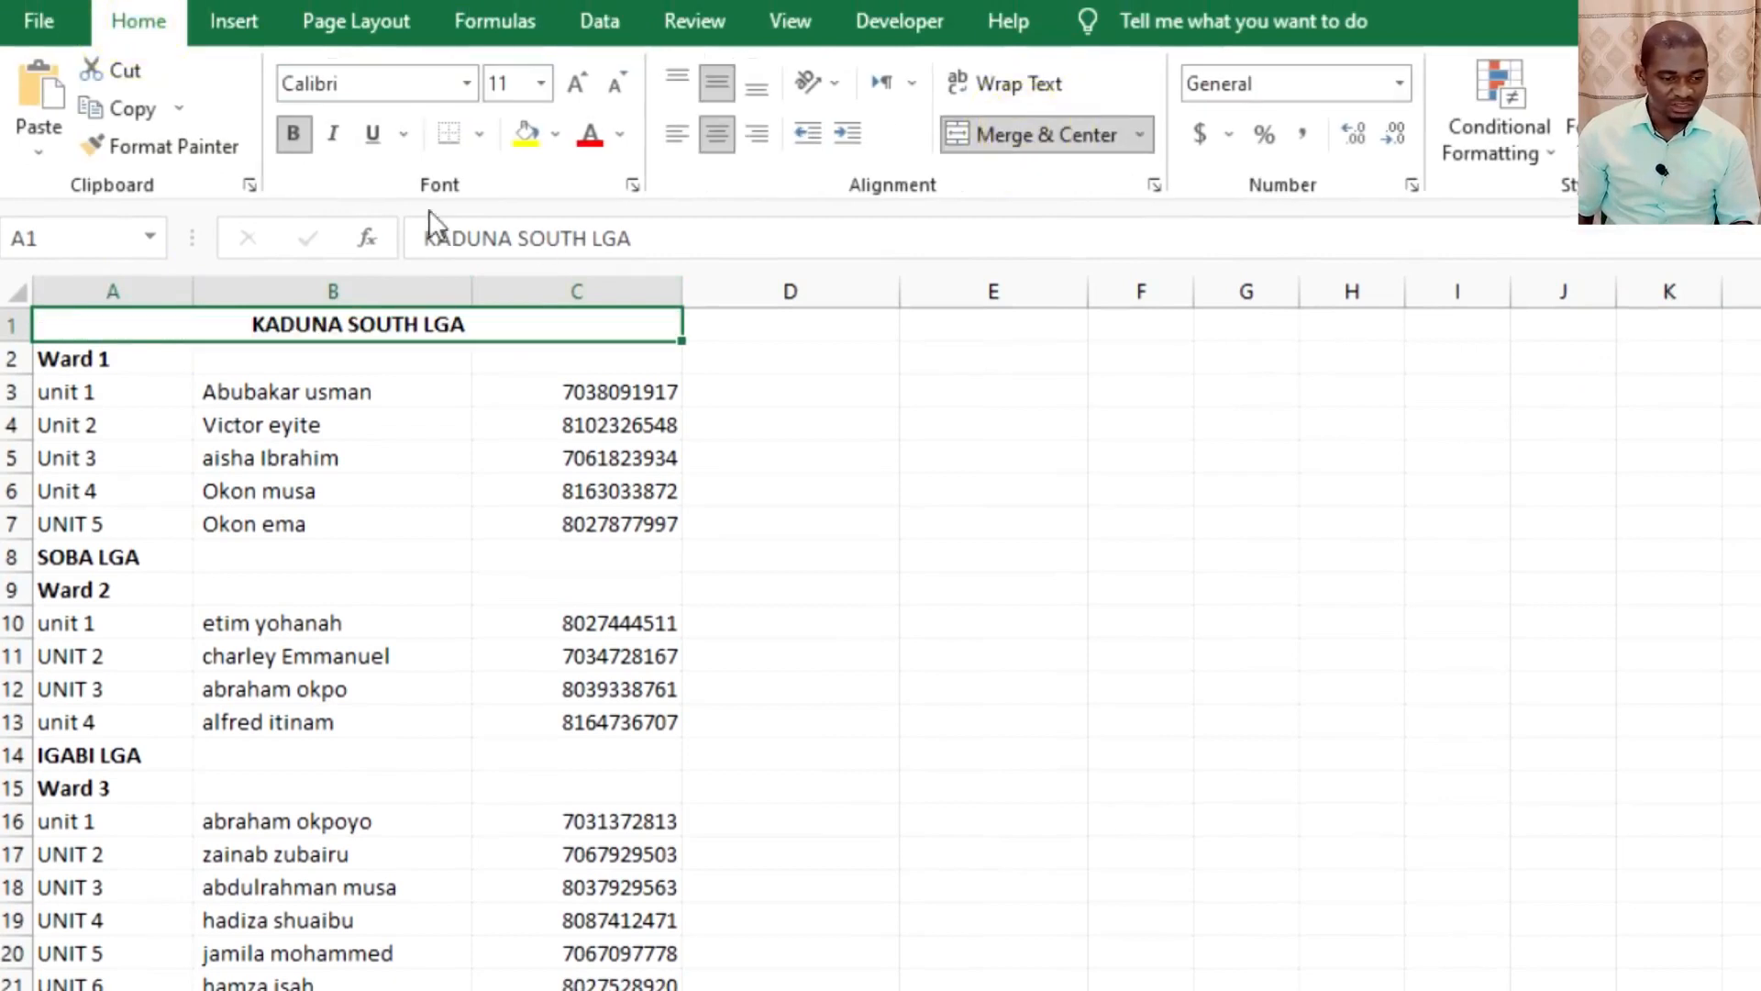
left_click(555, 134)
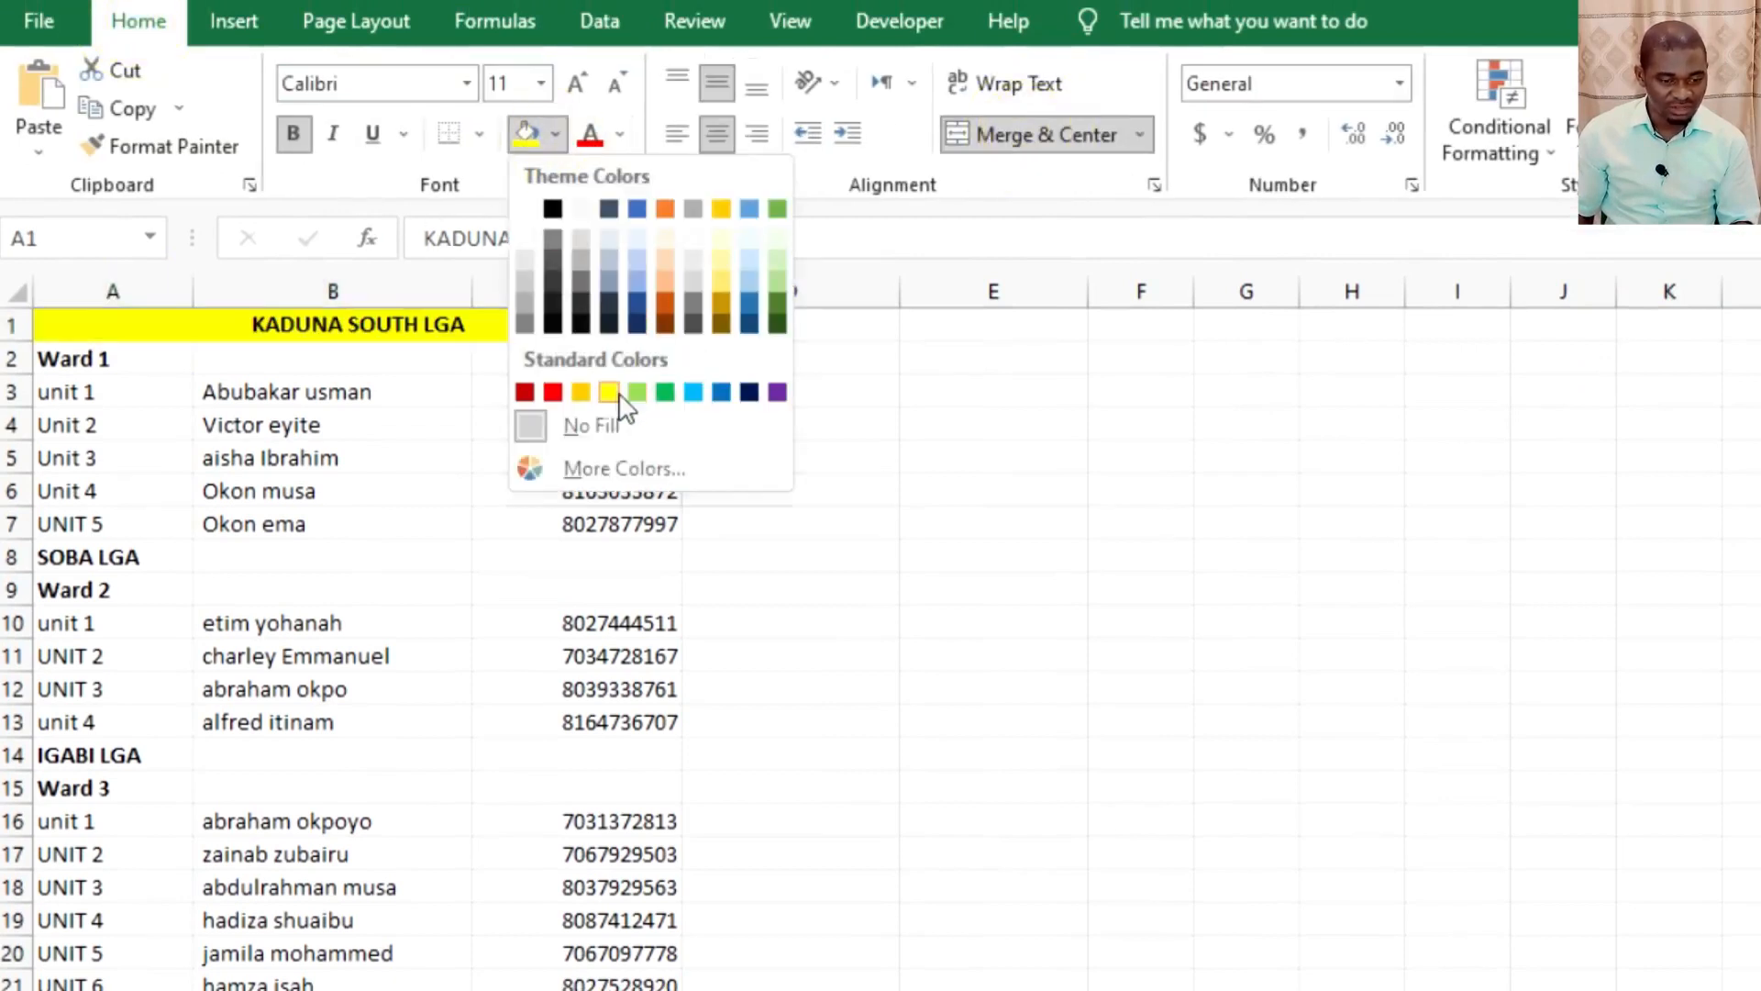
left_click(609, 392)
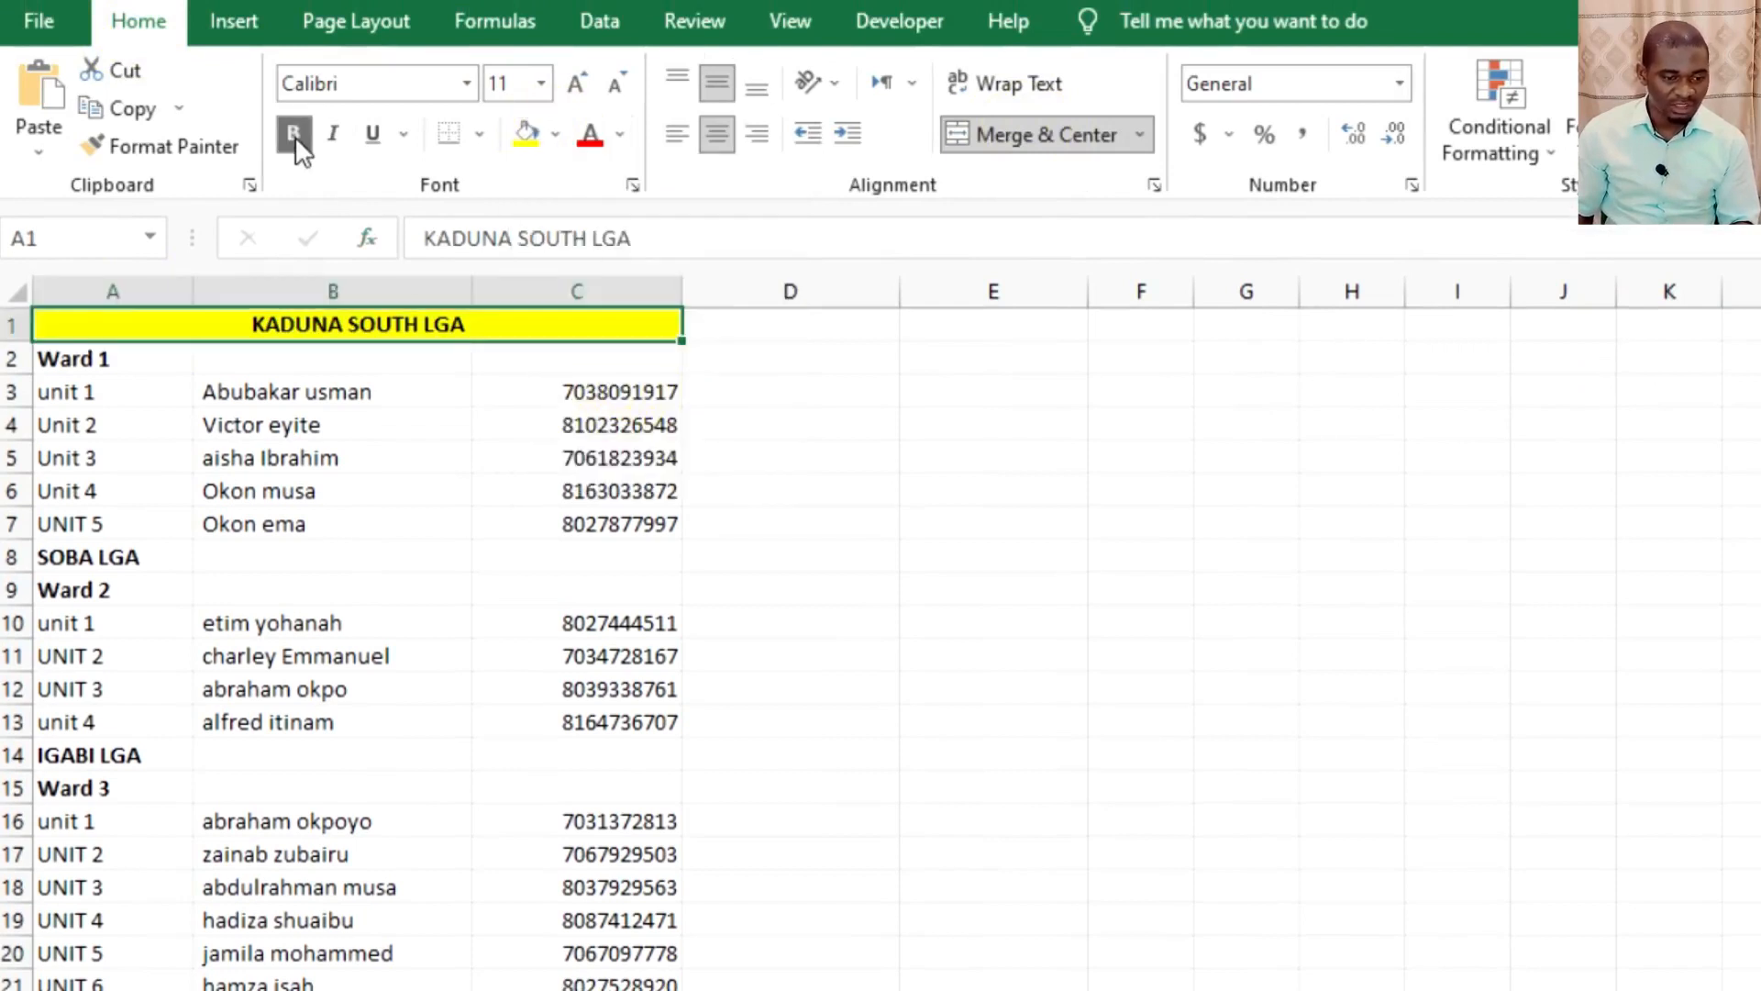
Set the font of the KADUNA SOUTH LGA heading to Lemon/Milk.
left_click(466, 83)
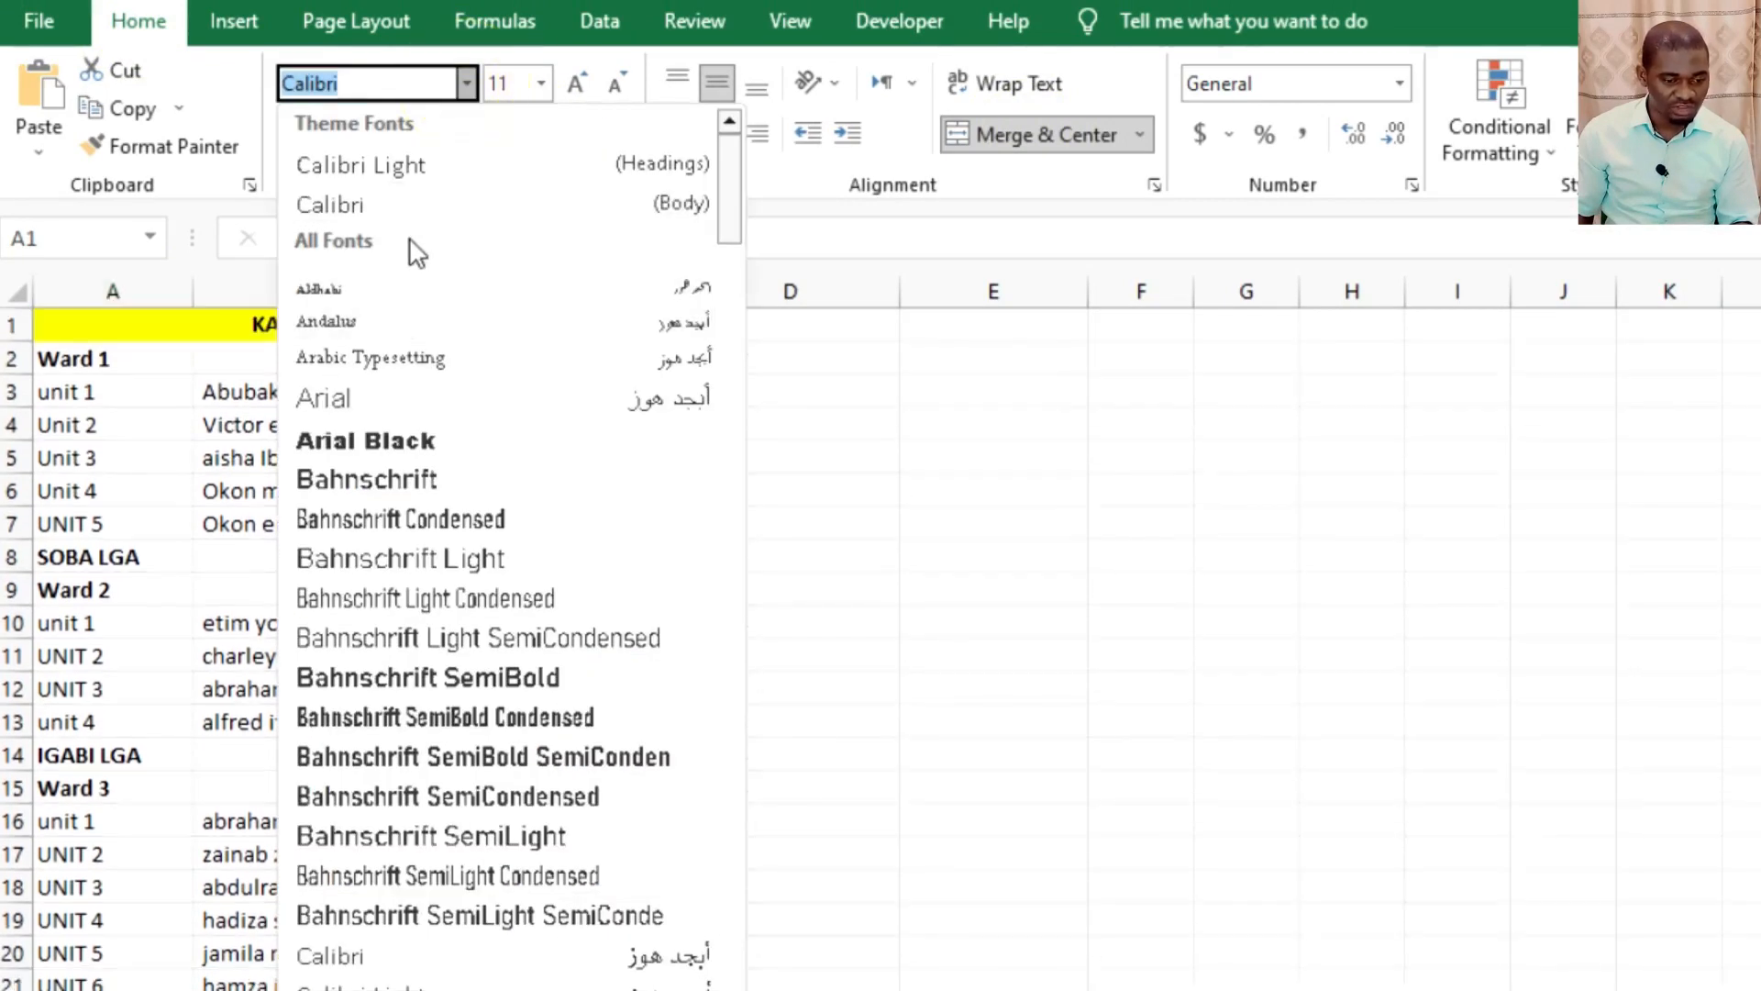
left_click(394, 82)
left_click_drag(367, 82, 268, 87)
type("Lemon/Milk")
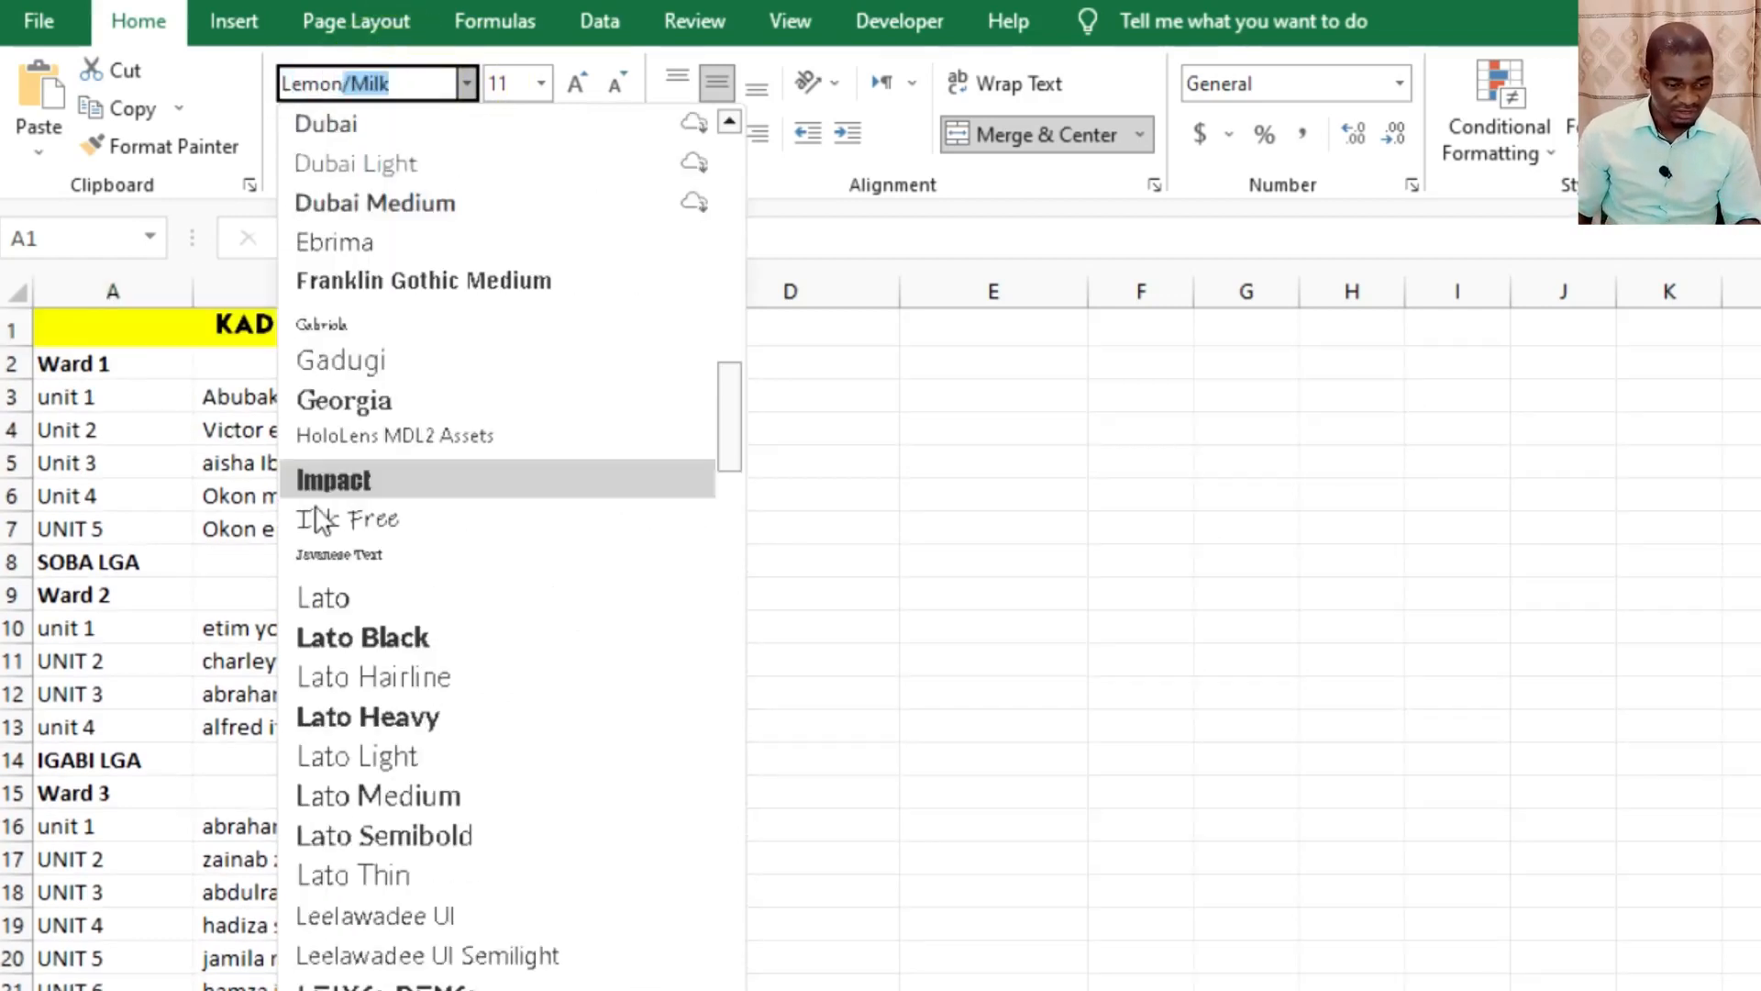
key("Return")
left_click(346, 389)
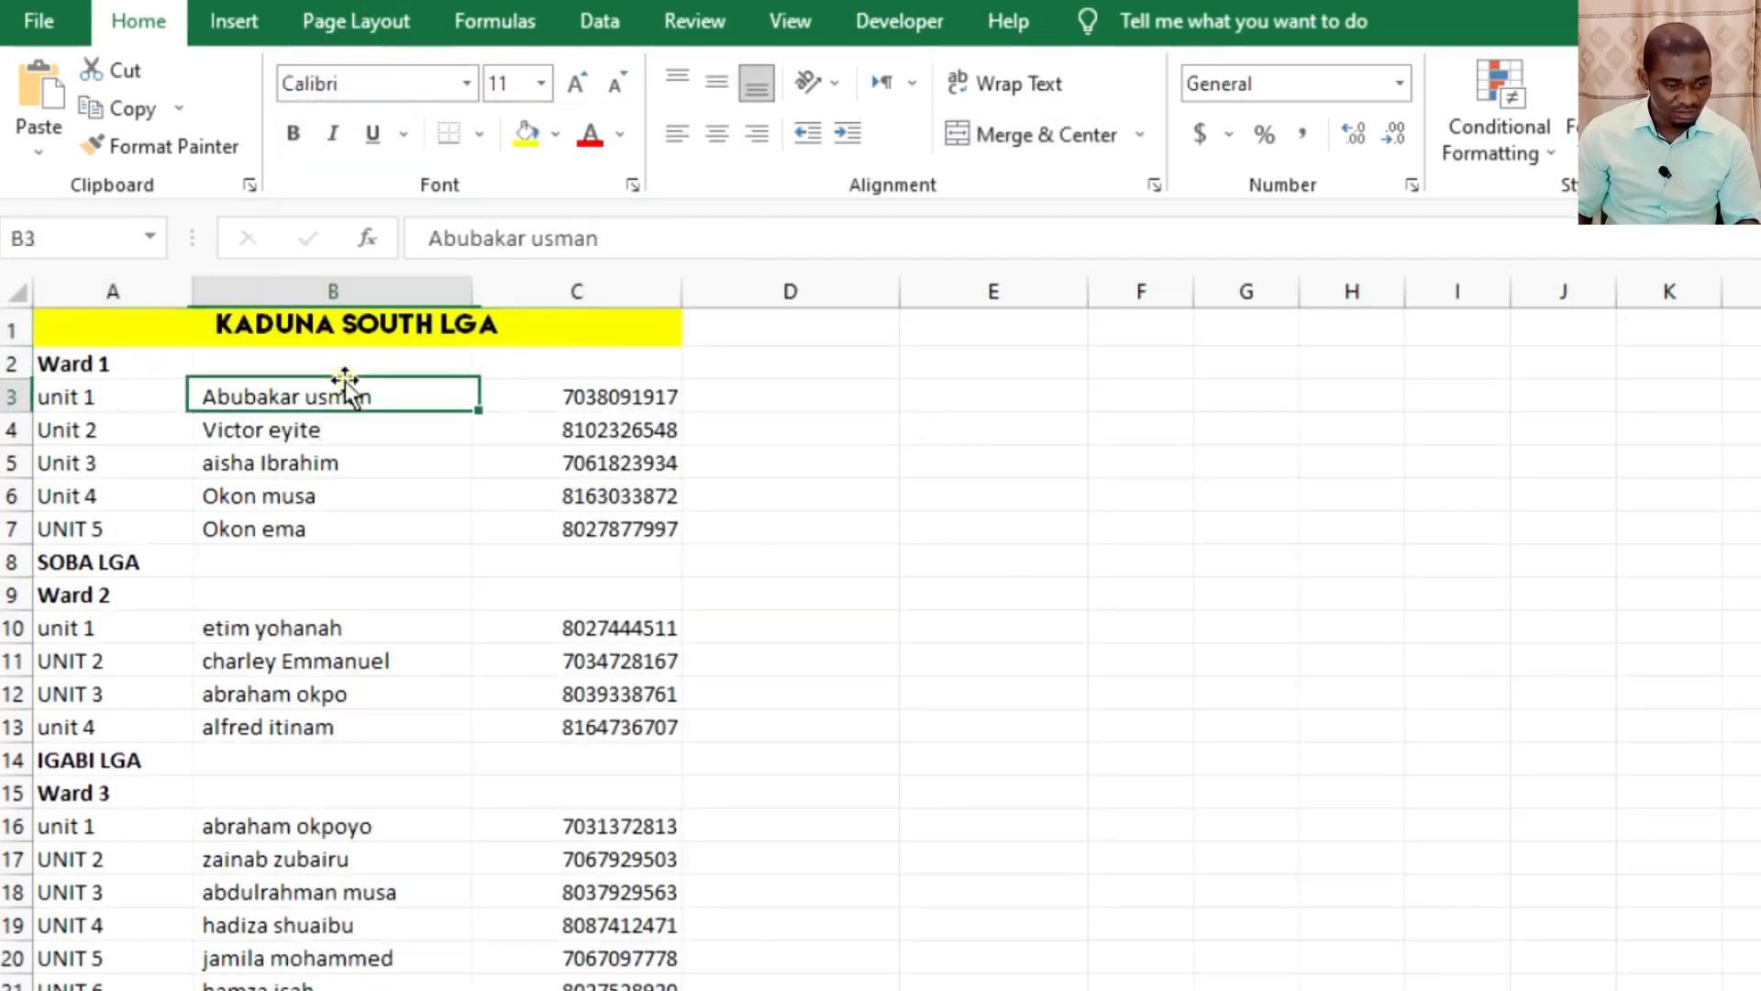
Apply All Borders to the merged KADUNA SOUTH LGA heading.
left_click(303, 323)
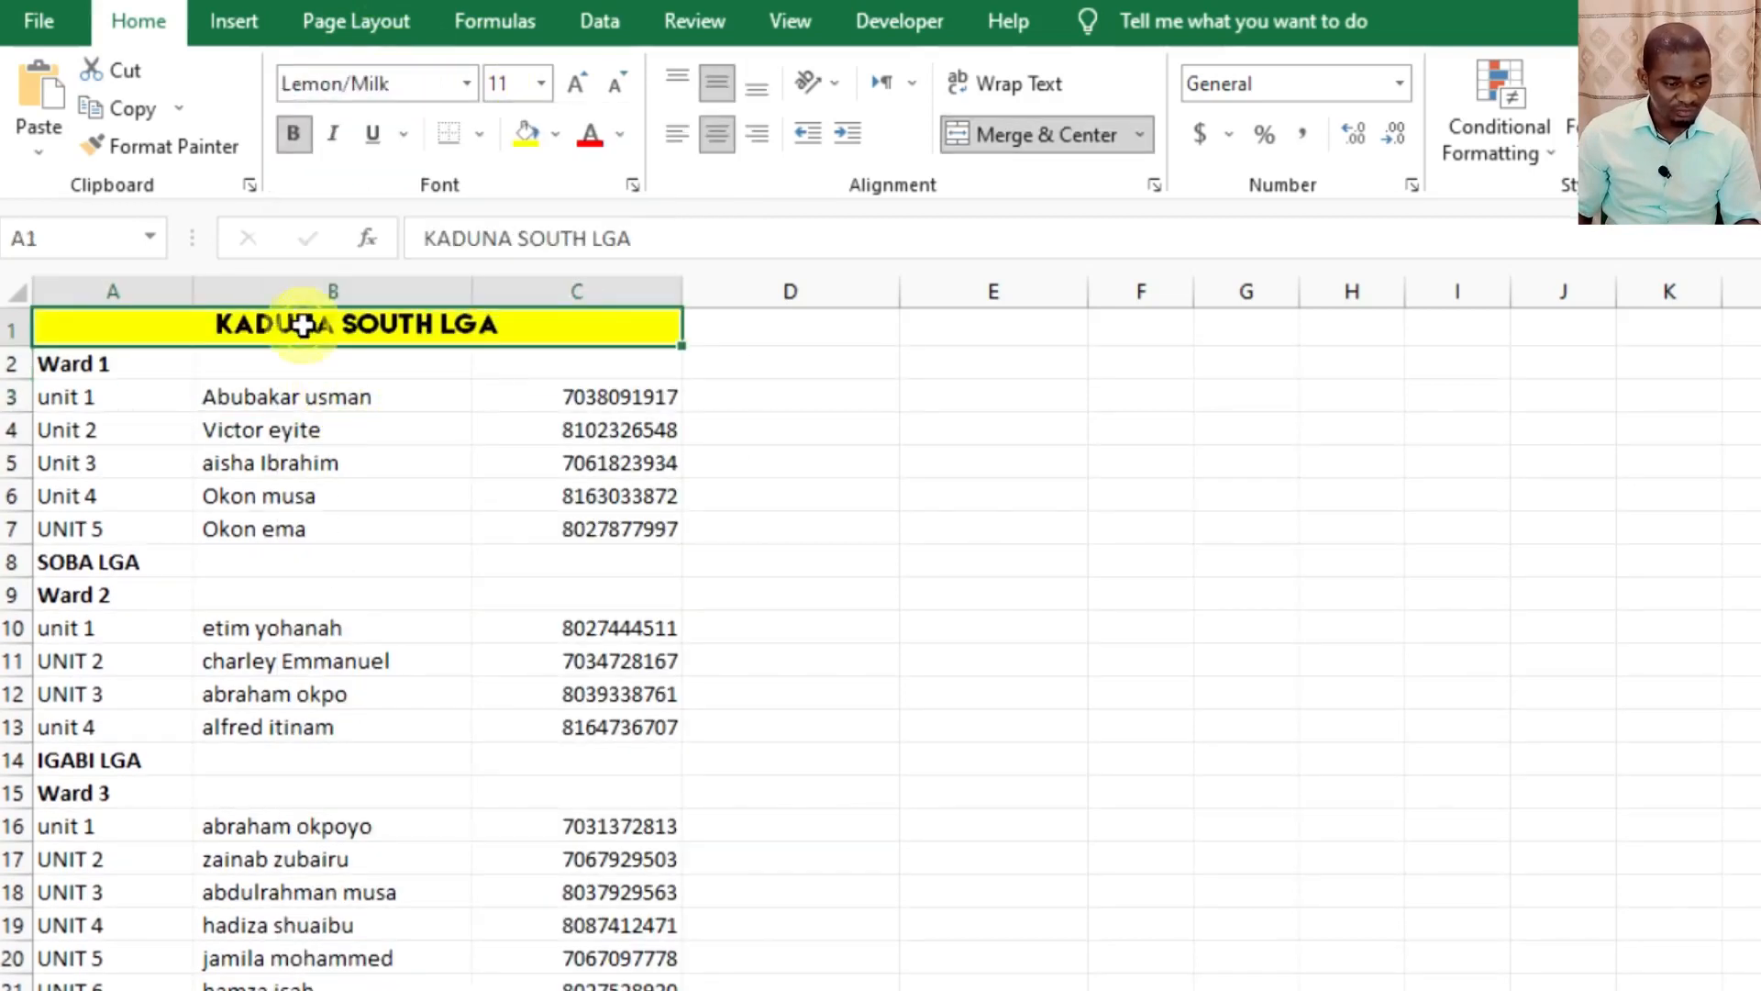
left_click(479, 134)
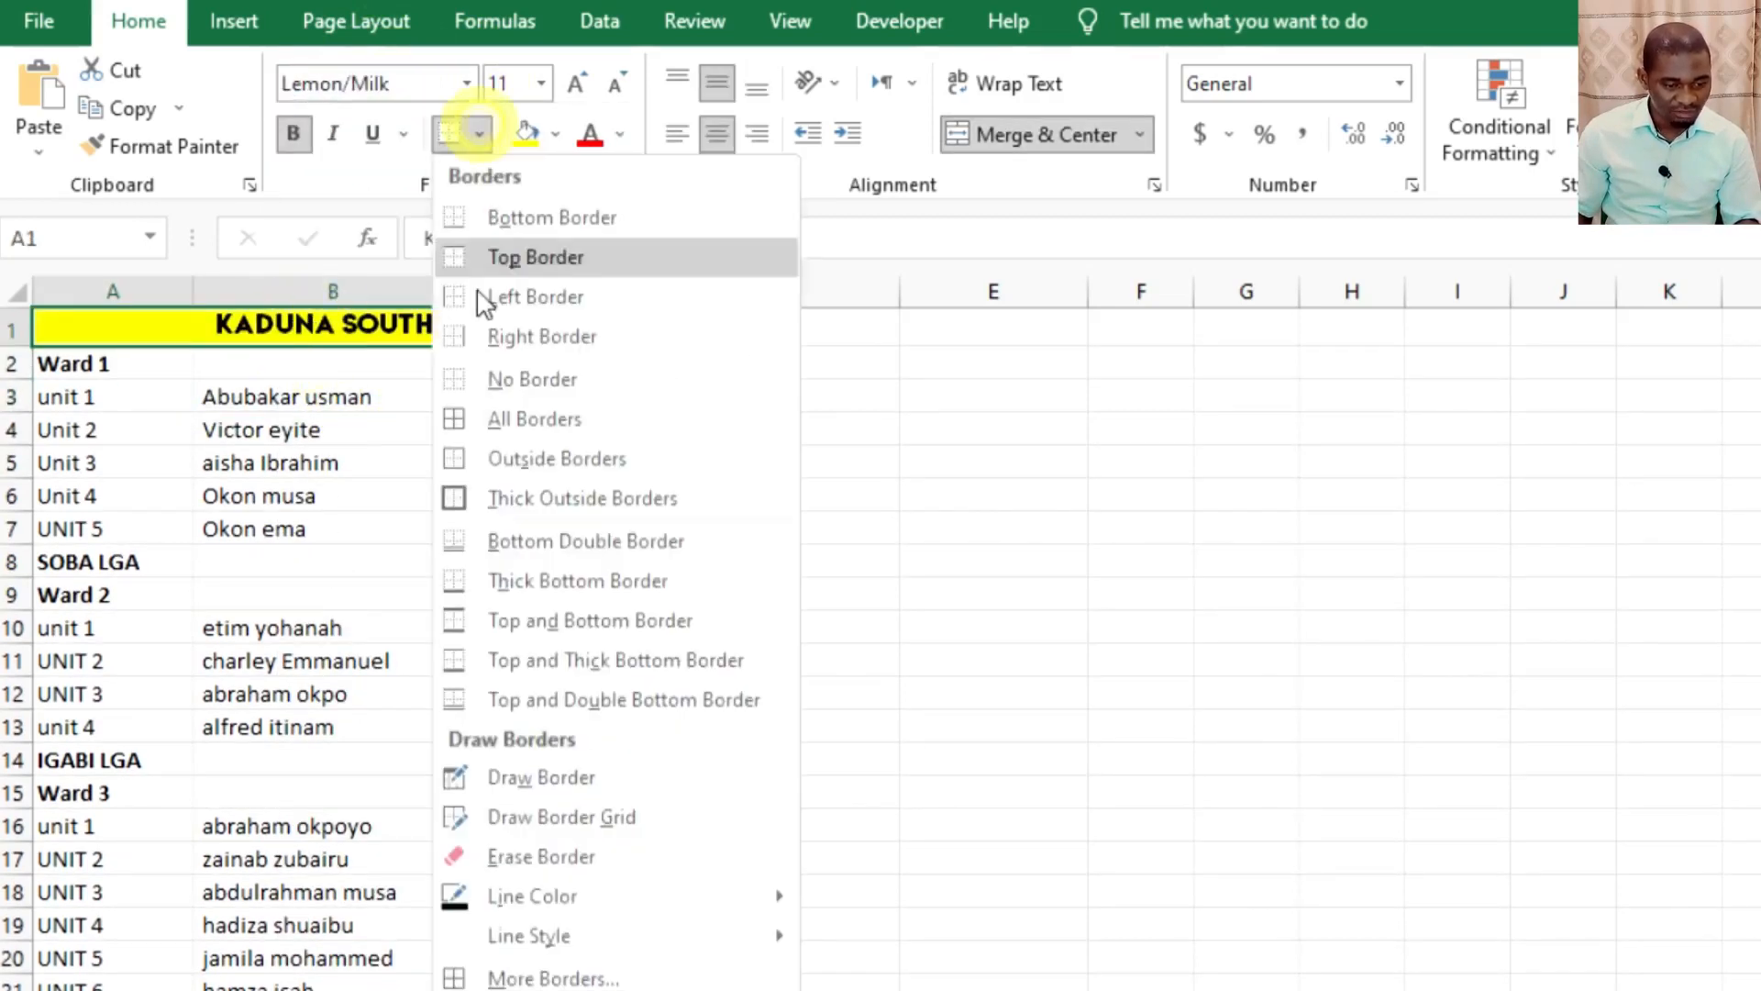
left_click(501, 419)
left_click(446, 431)
Copy the KADUNA SOUTH LGA heading's formatting with Format Painter to the SOBA LGA heading in A8 and the IGABI LGA heading in A14.
left_click(358, 316)
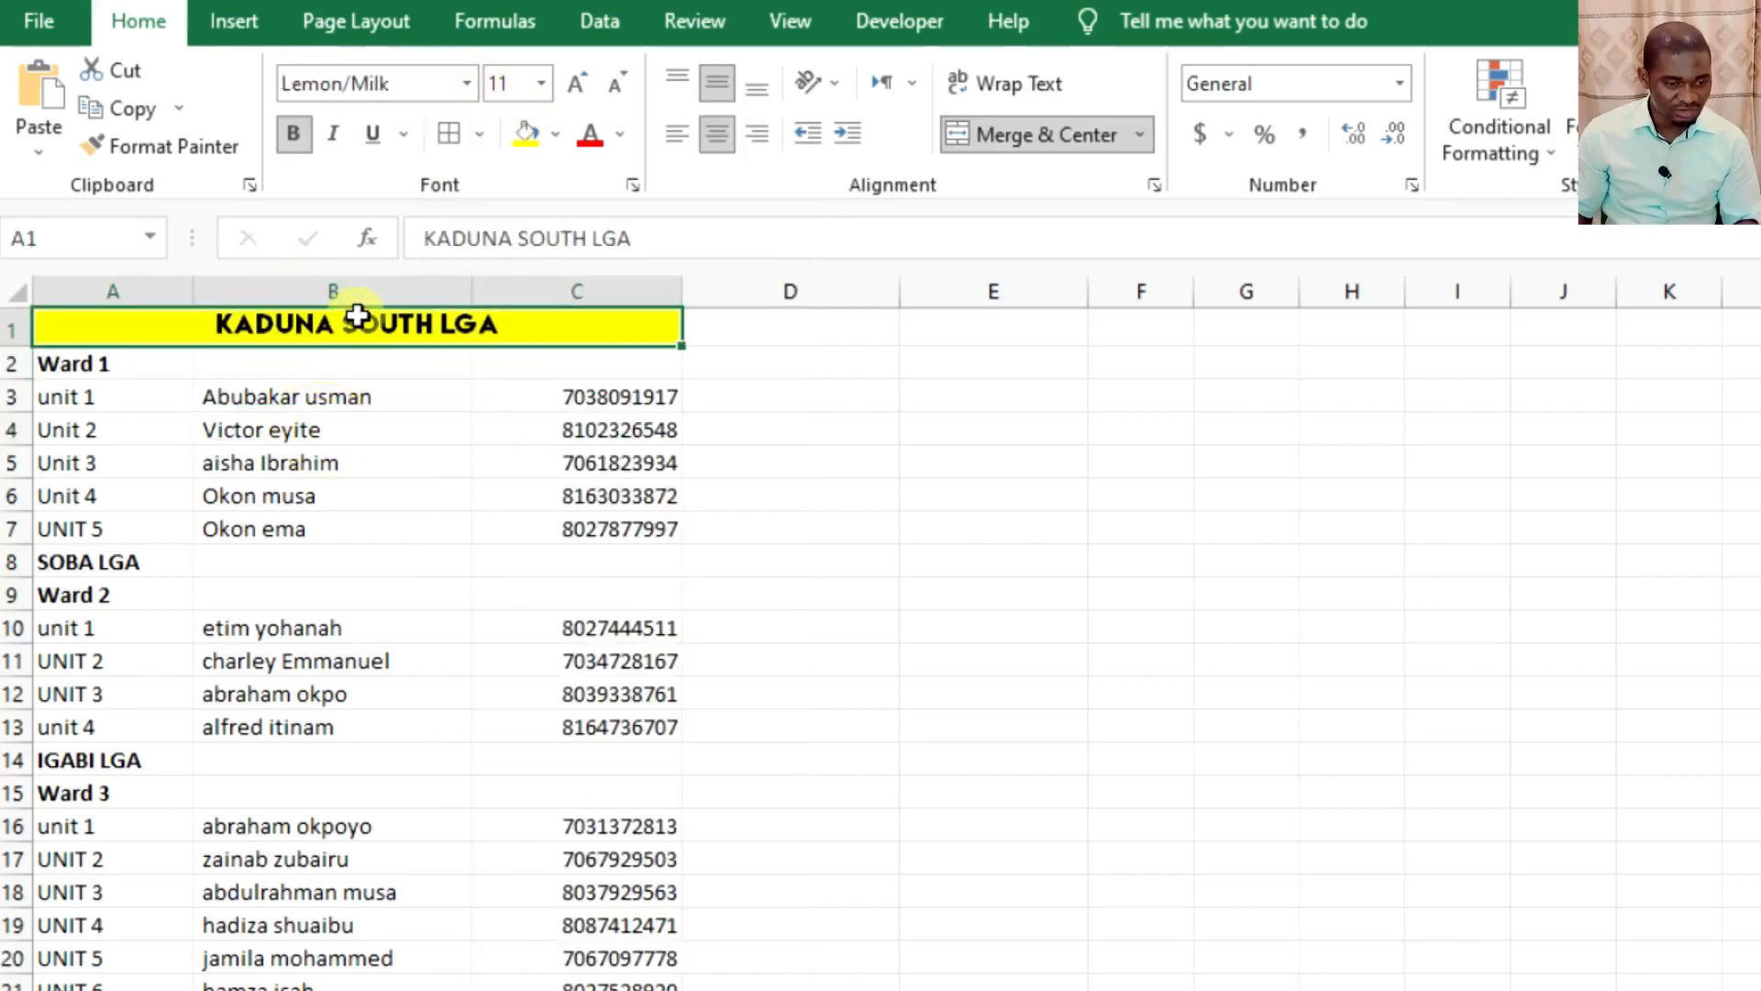
left_click(174, 147)
left_click(147, 564)
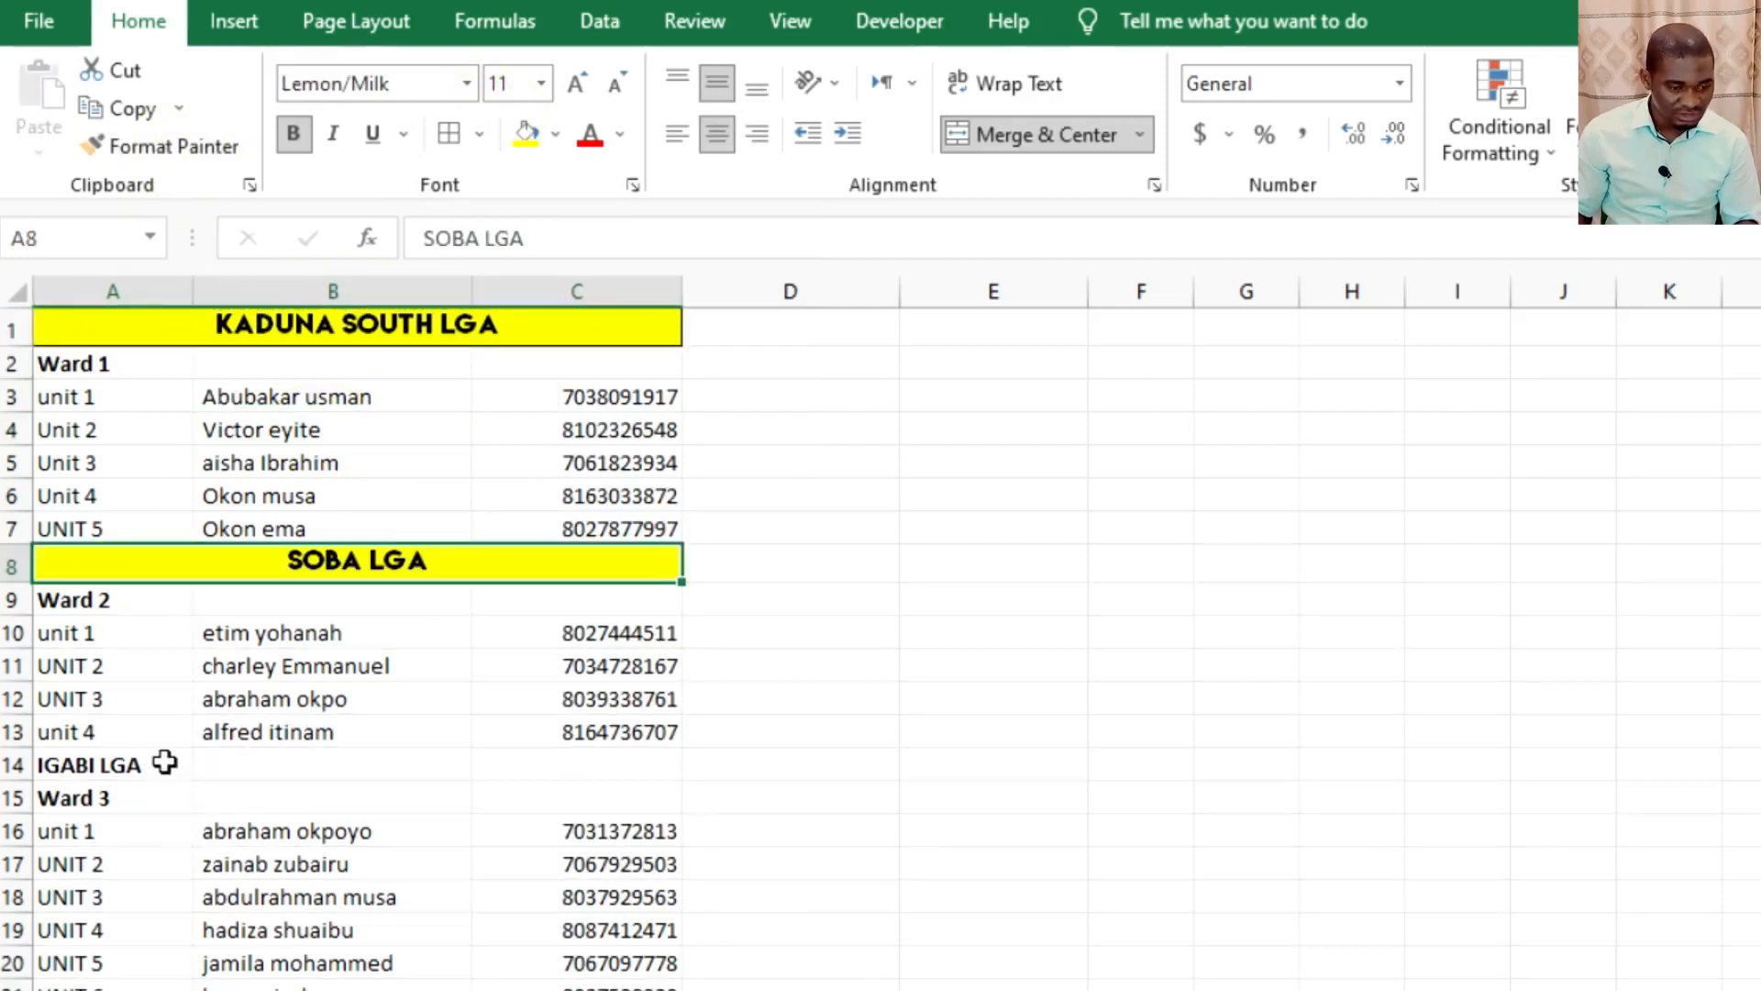
left_click(165, 773)
left_click(289, 564)
left_click(203, 151)
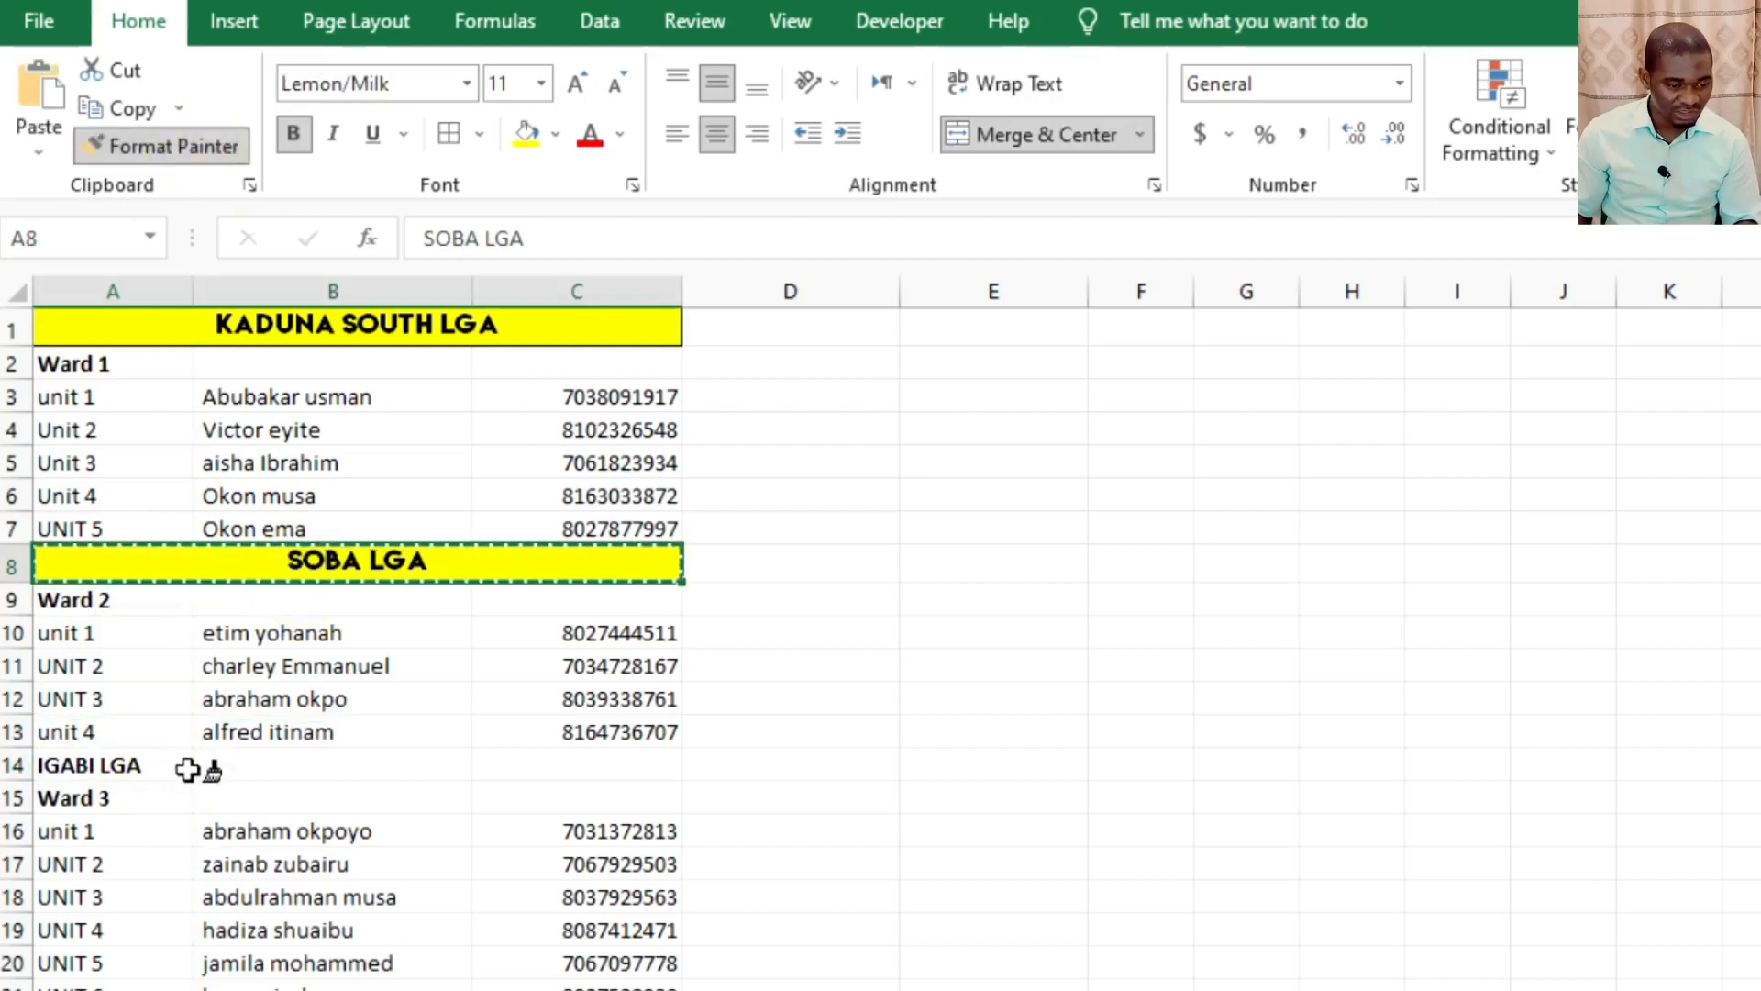
left_click(189, 767)
Copy the IGABI LGA heading's formatting to the CHIKUN LGA heading in A24 with Format Painter.
scroll(249, 624, "down", 2)
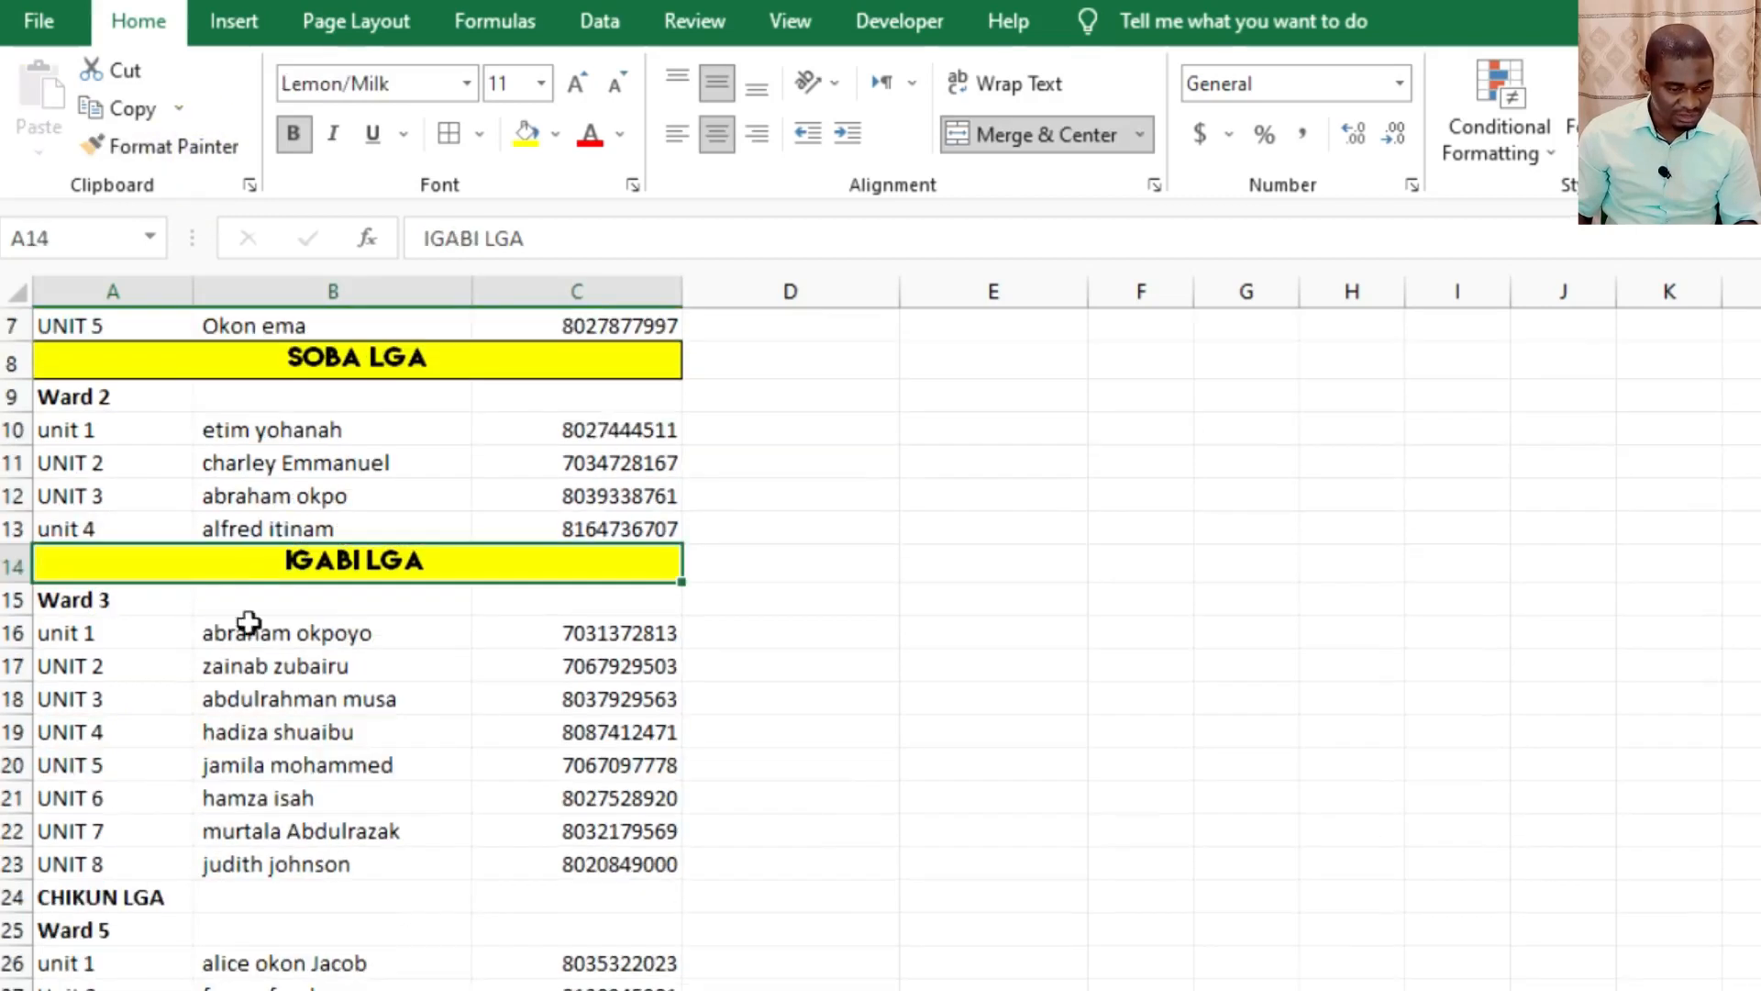
left_click(273, 561)
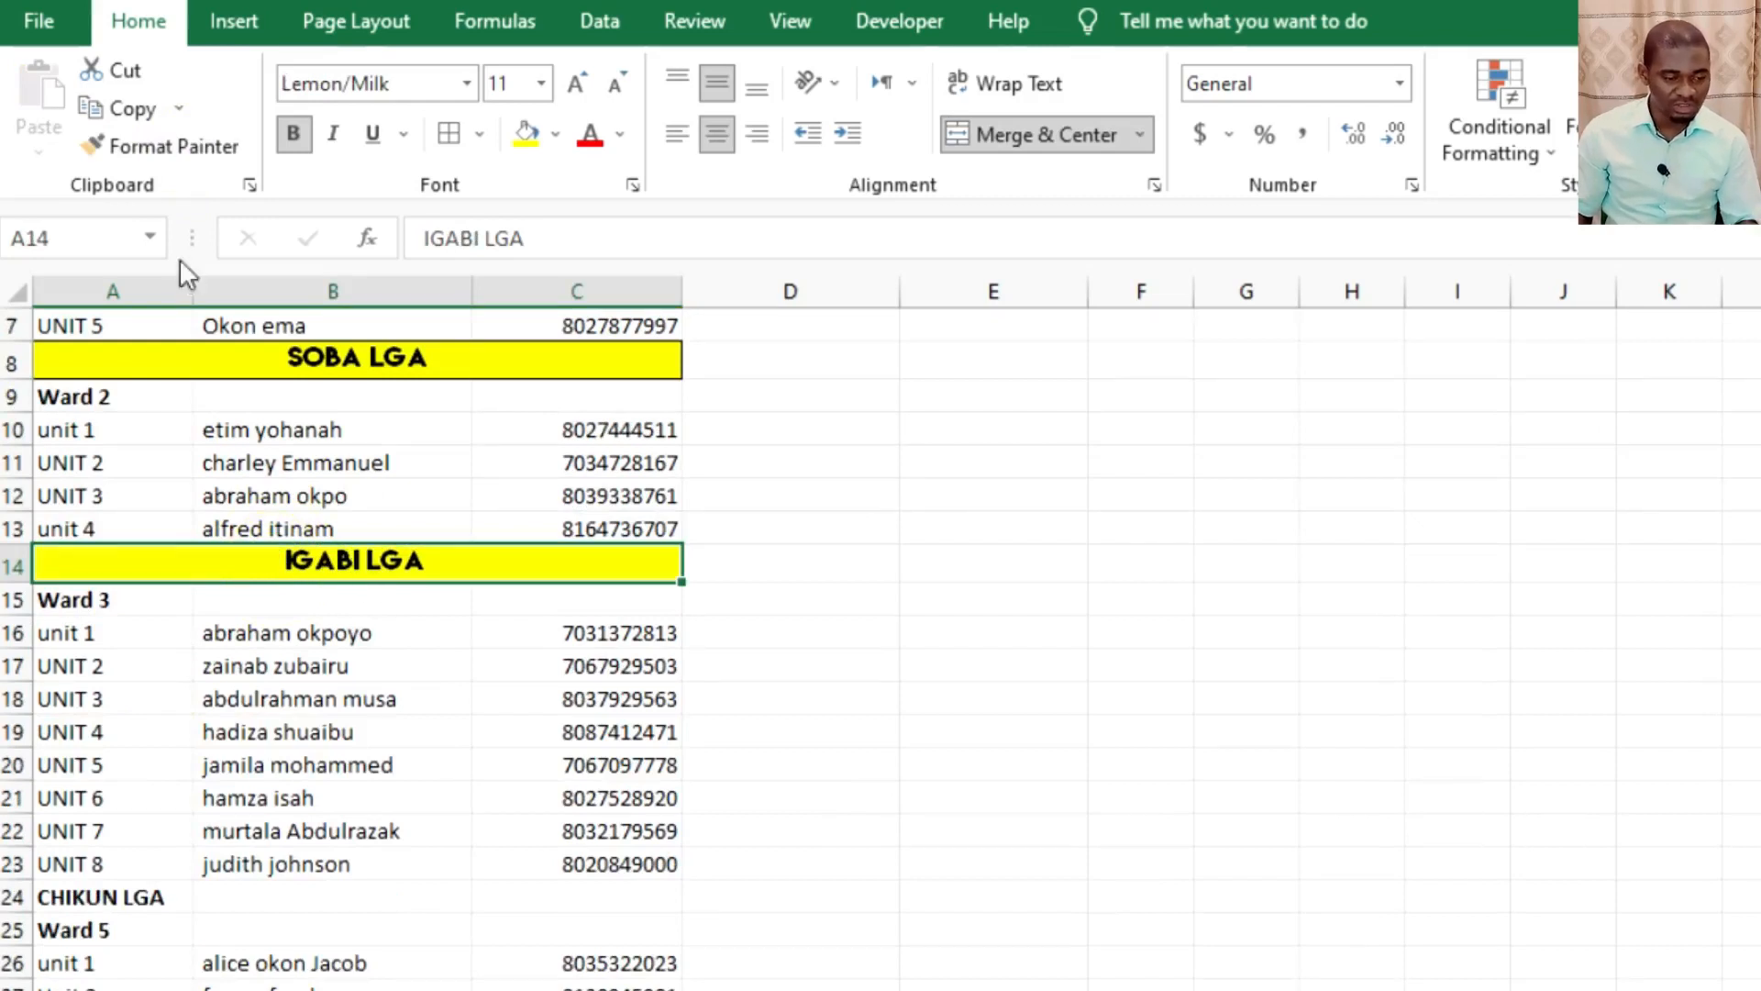
left_click(158, 146)
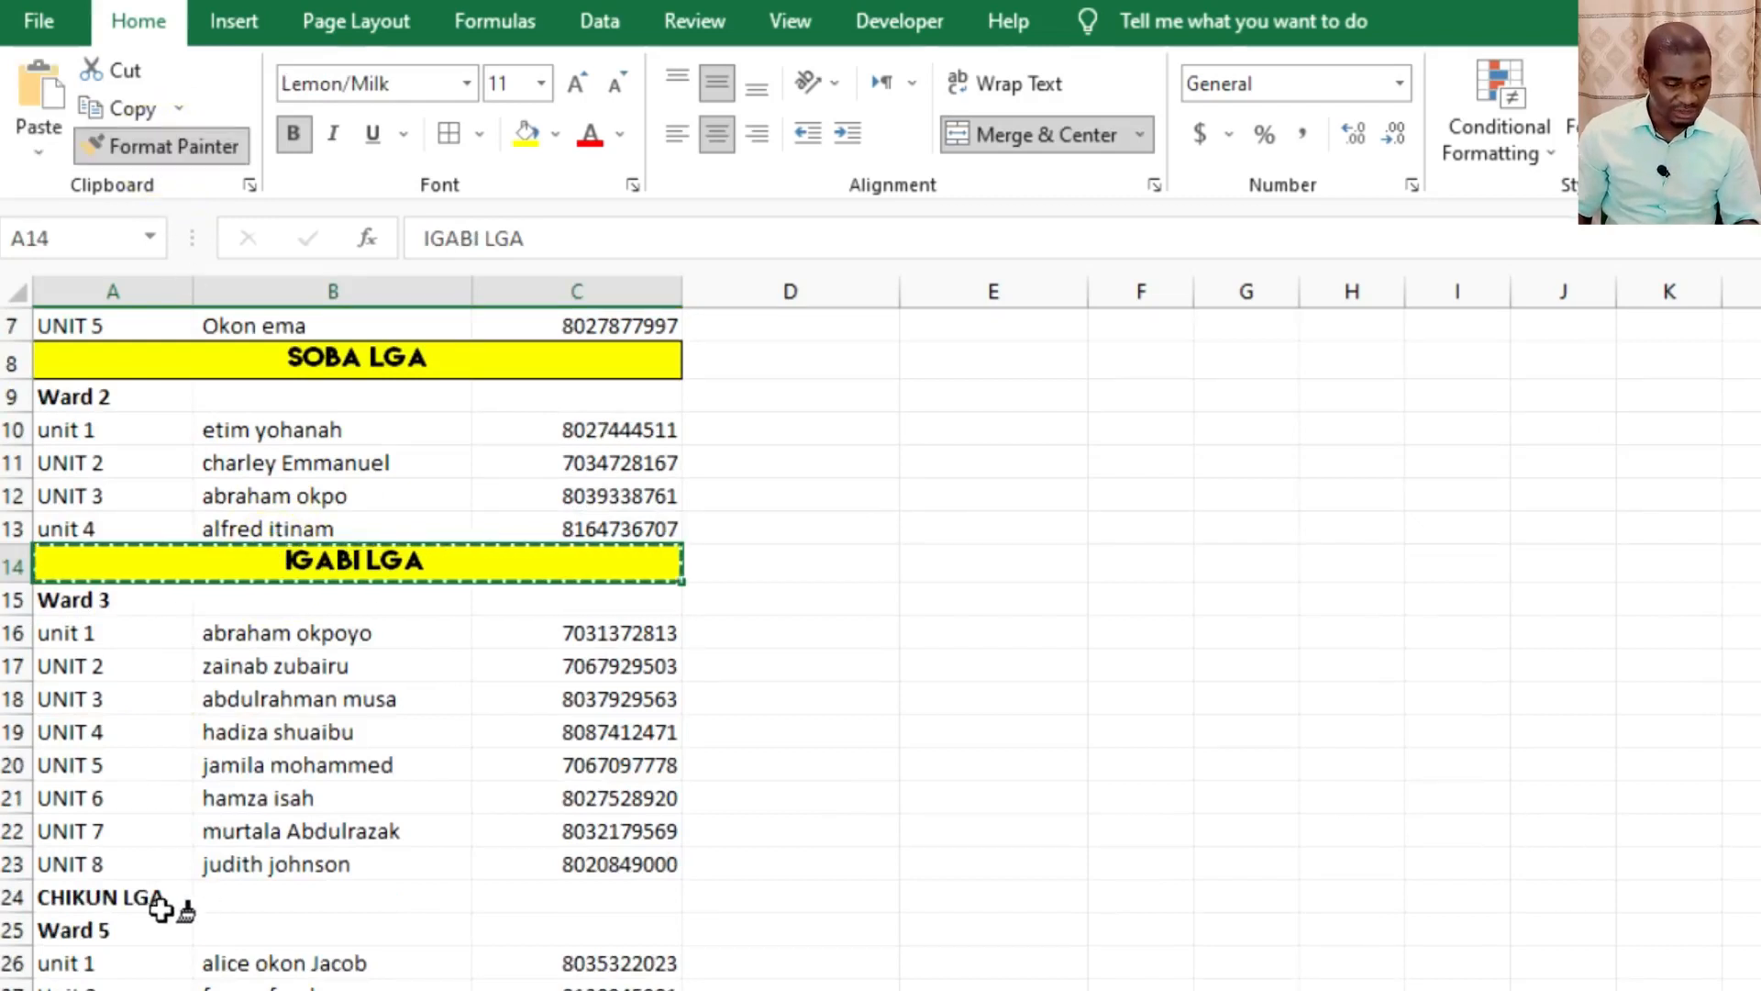
left_click(156, 895)
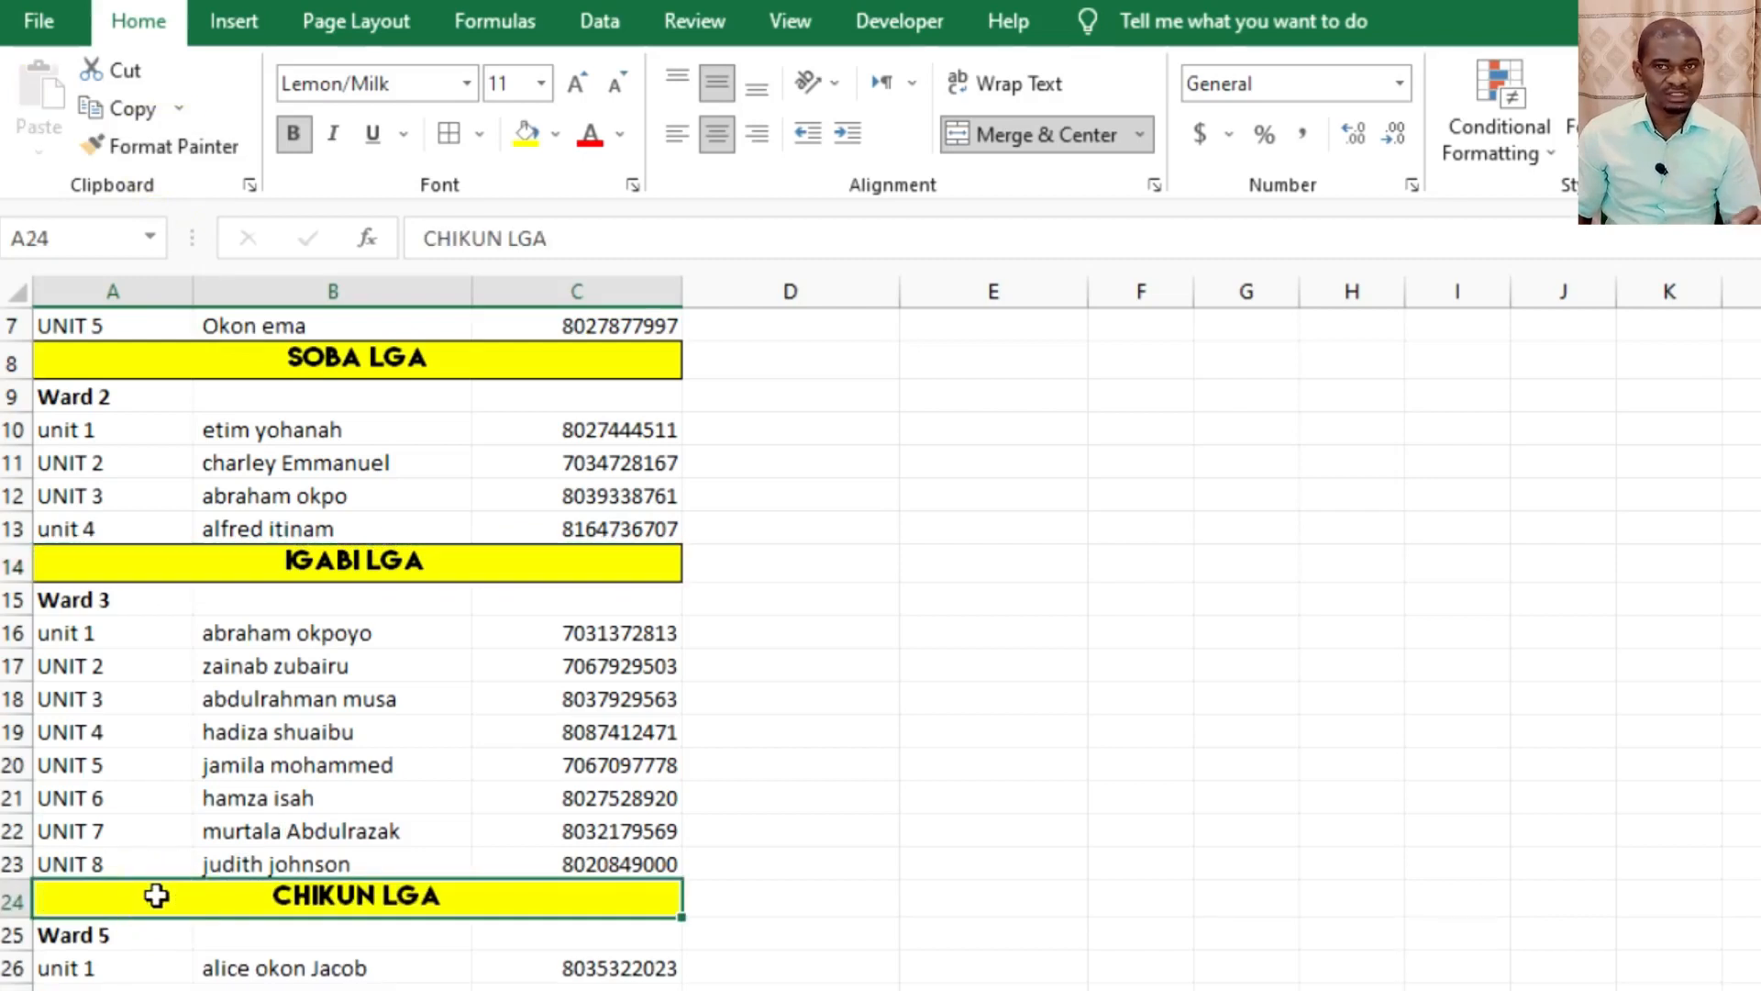
scroll(156, 895, "down", 5)
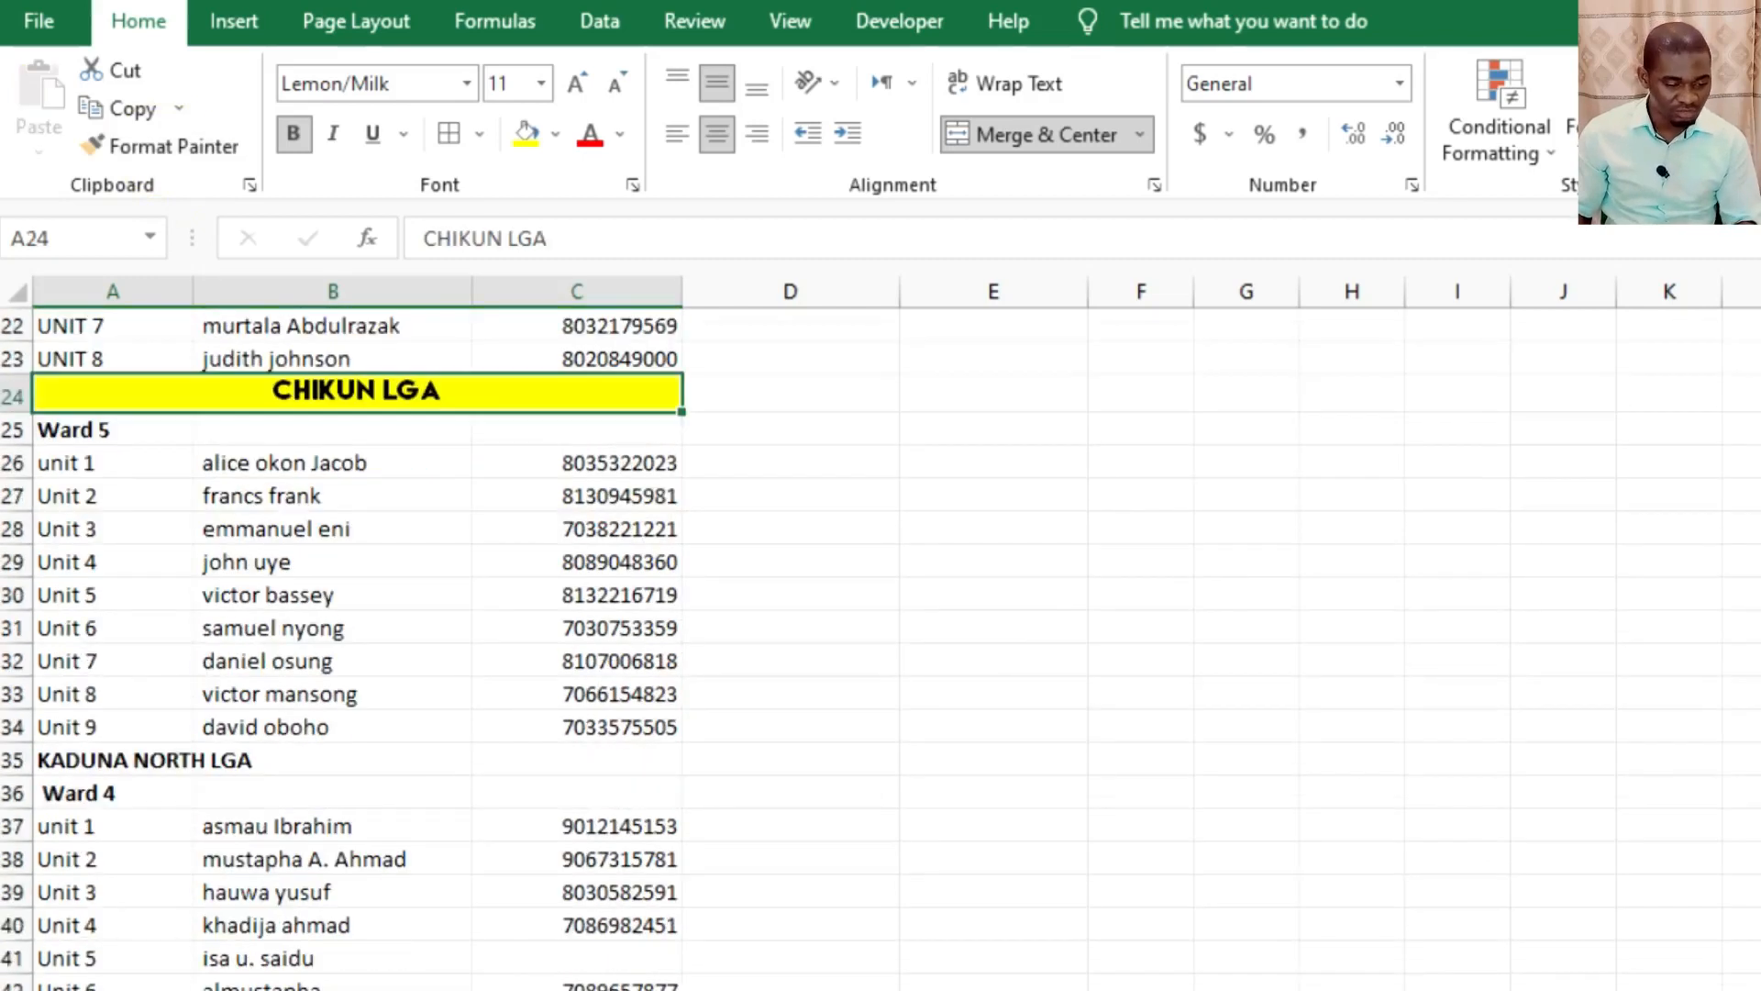
left_click(174, 758)
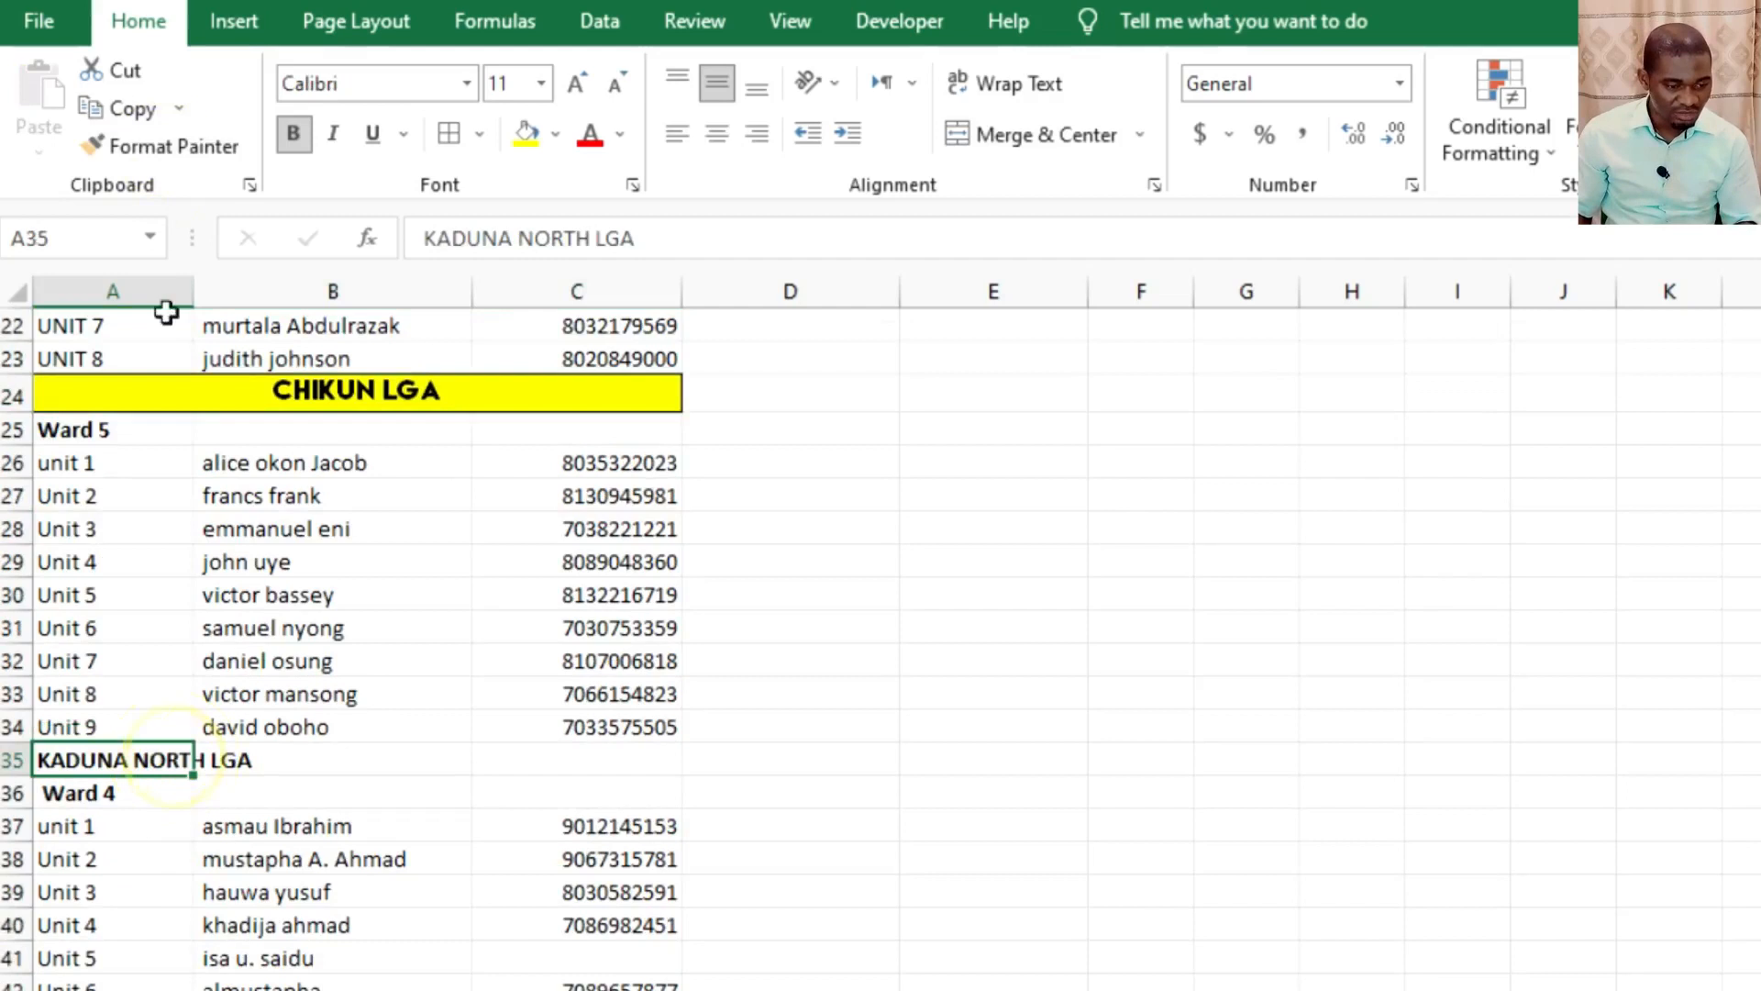
left_click(154, 146)
left_click(174, 757)
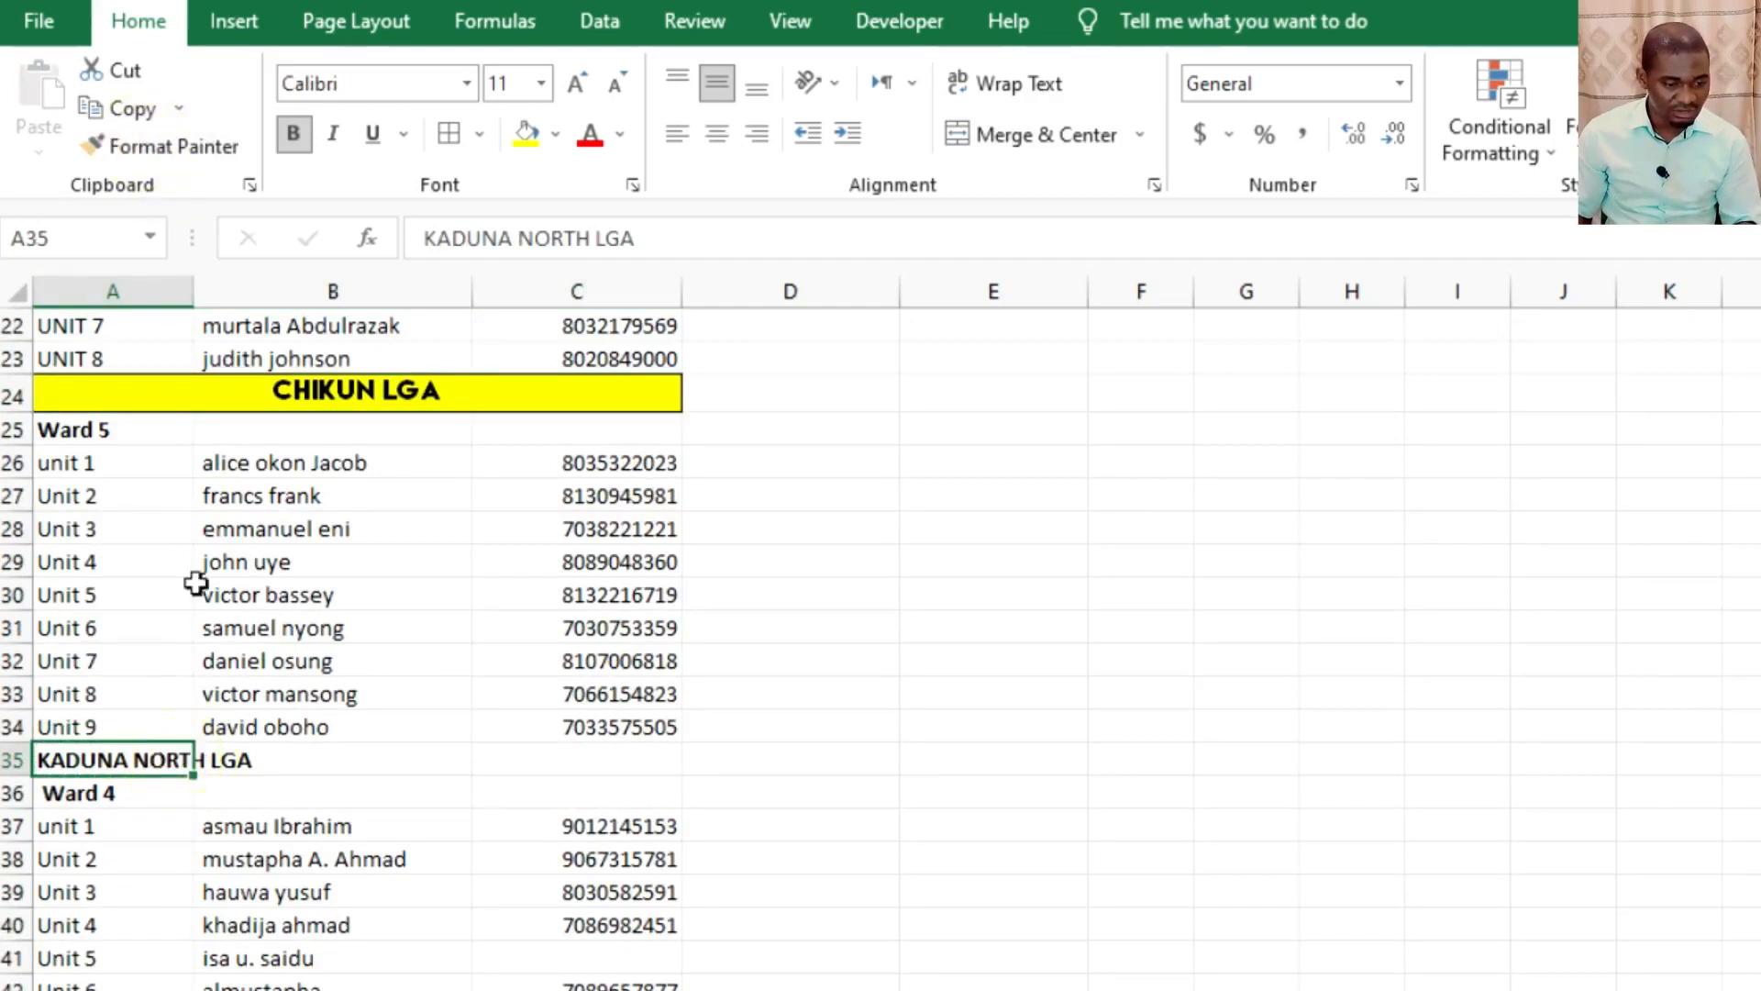
Copy the CHIKUN LGA heading's formatting to the KADUNA NORTH LGA heading in A35 with Format Painter.
left_click(236, 386)
left_click(154, 146)
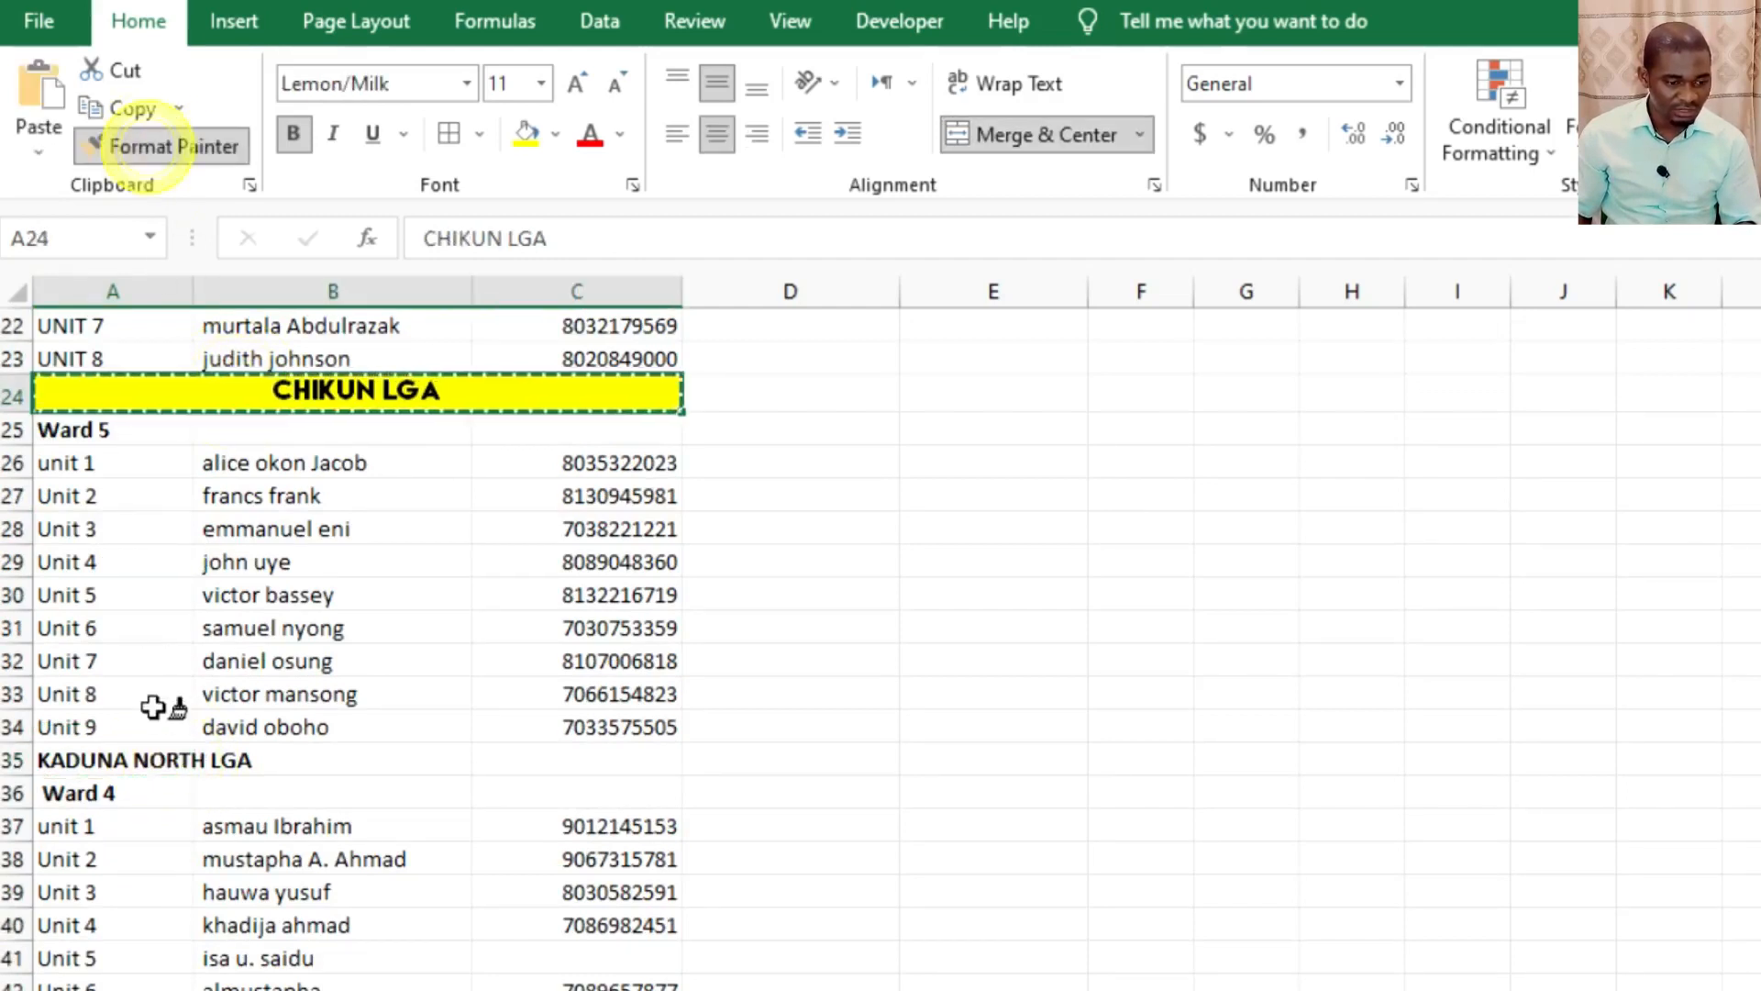
left_click(133, 760)
left_click(273, 862)
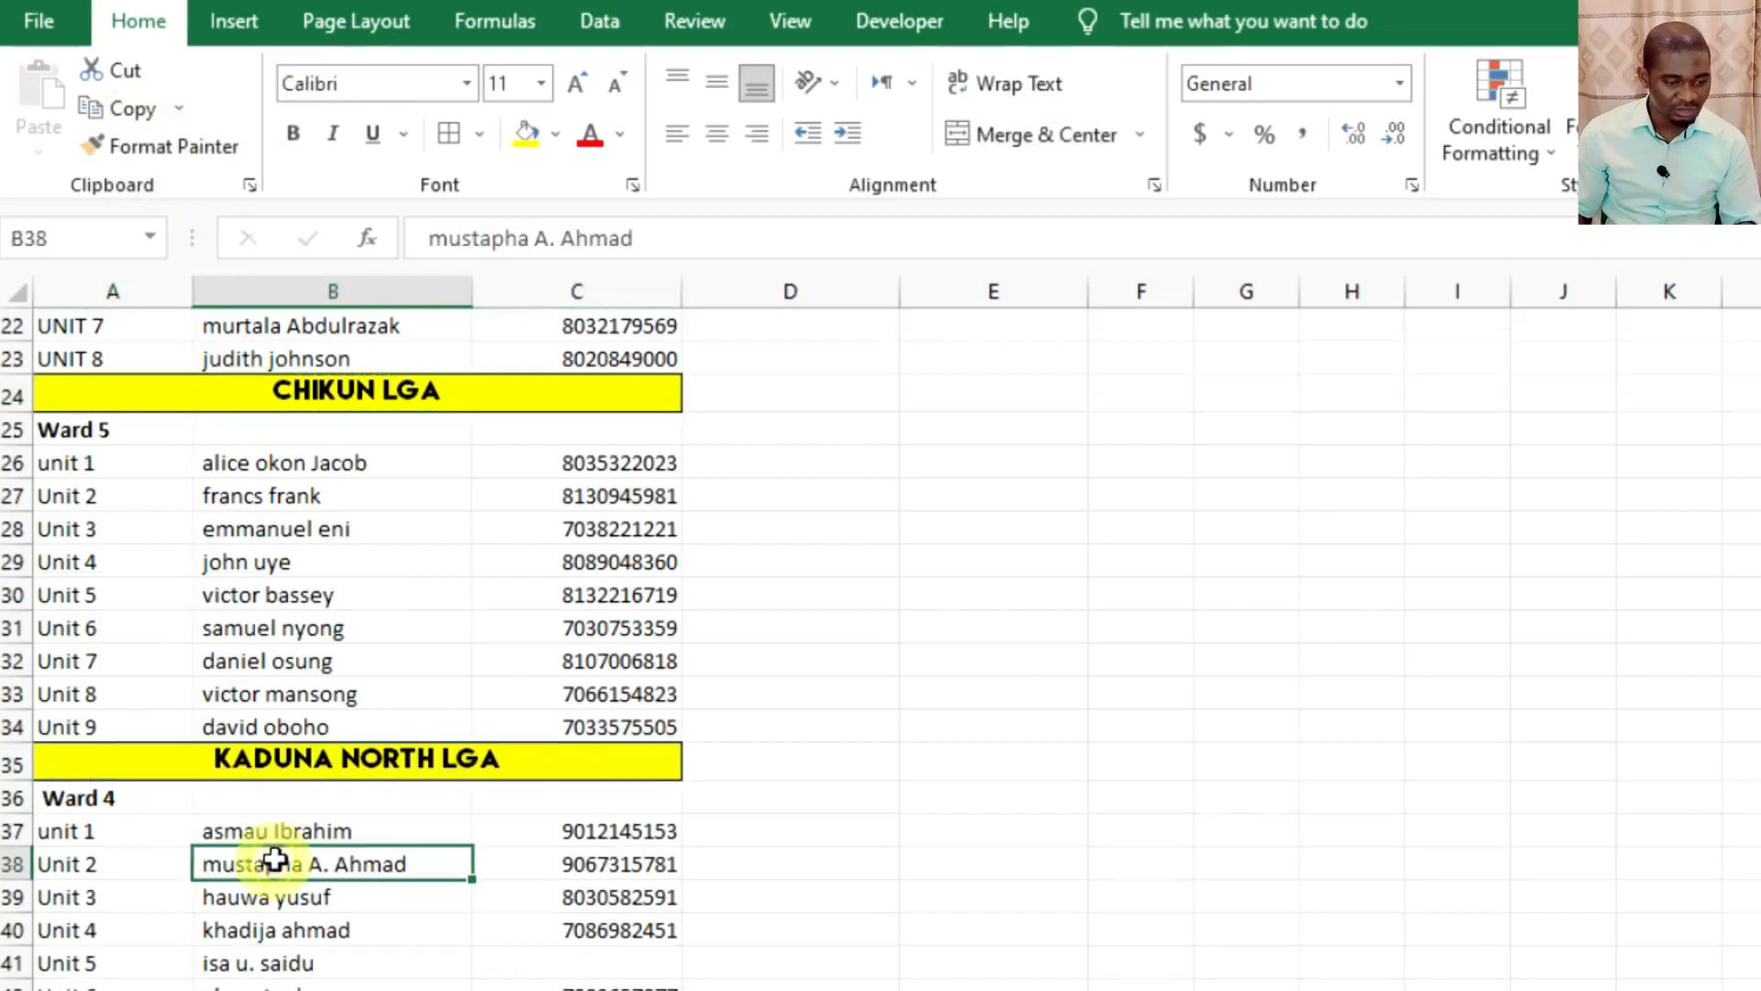
Fill the Ward 1 cell A2 with standard purple and set its font color to orange.
scroll(277, 859, "up", 7)
left_click(138, 364)
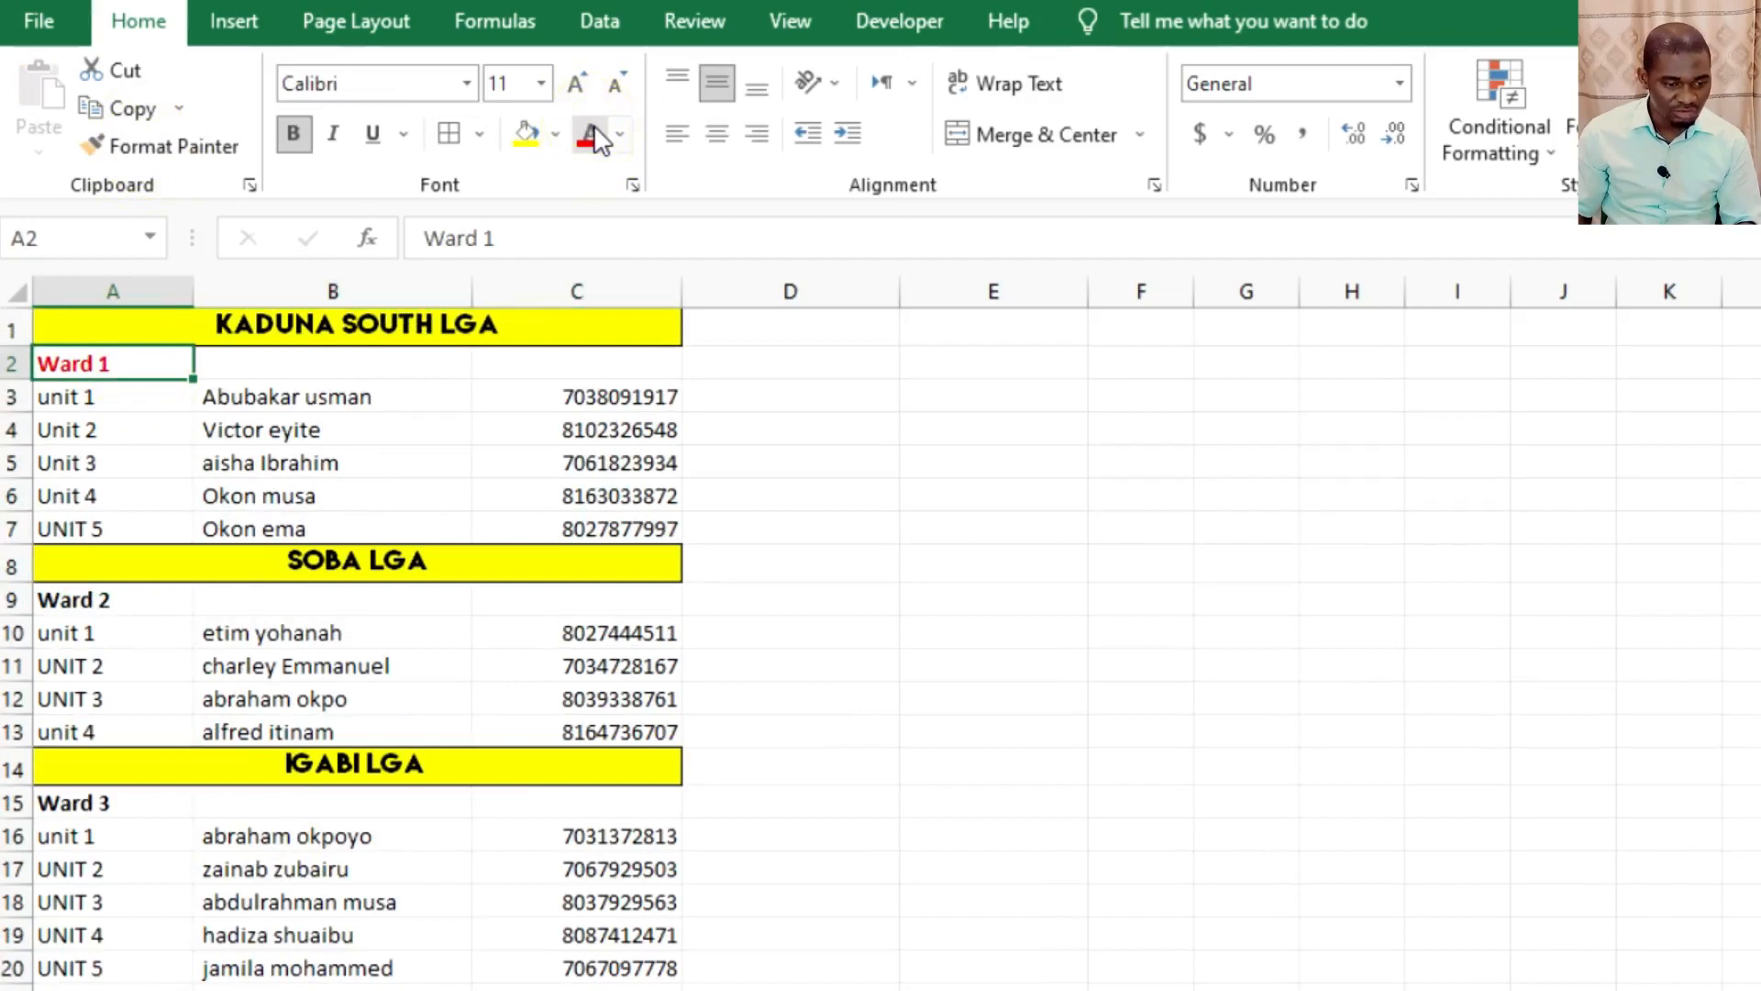
left_click(557, 135)
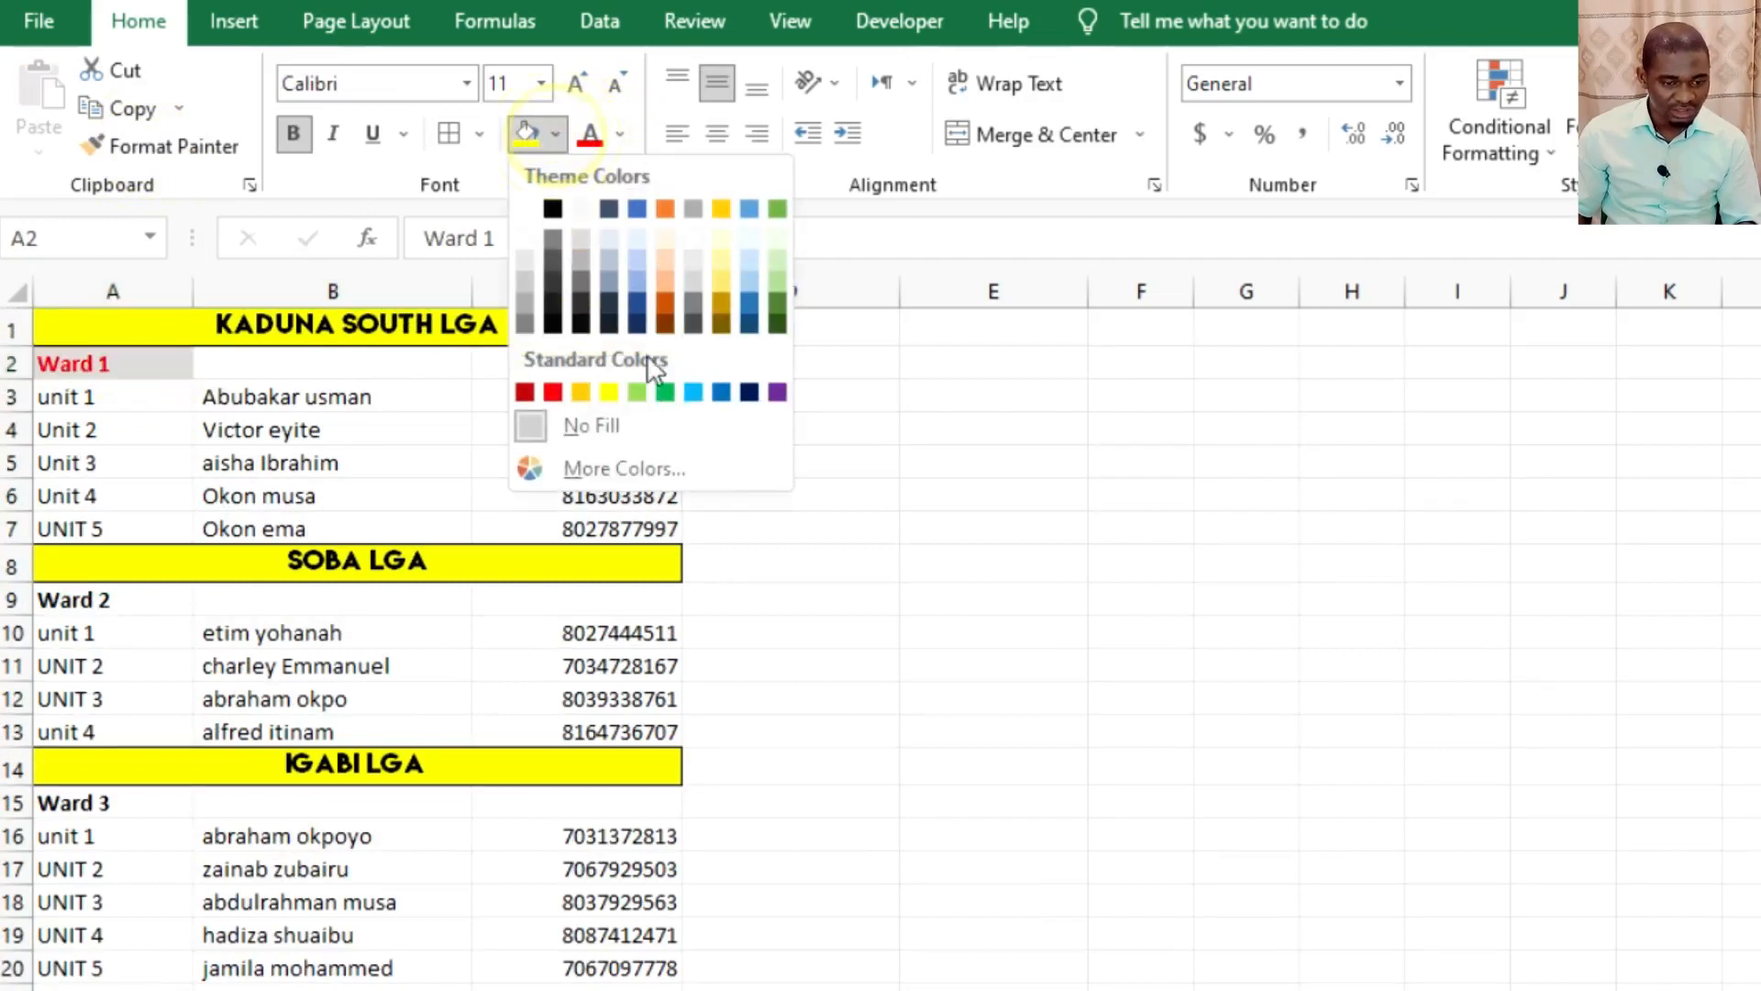
left_click(778, 393)
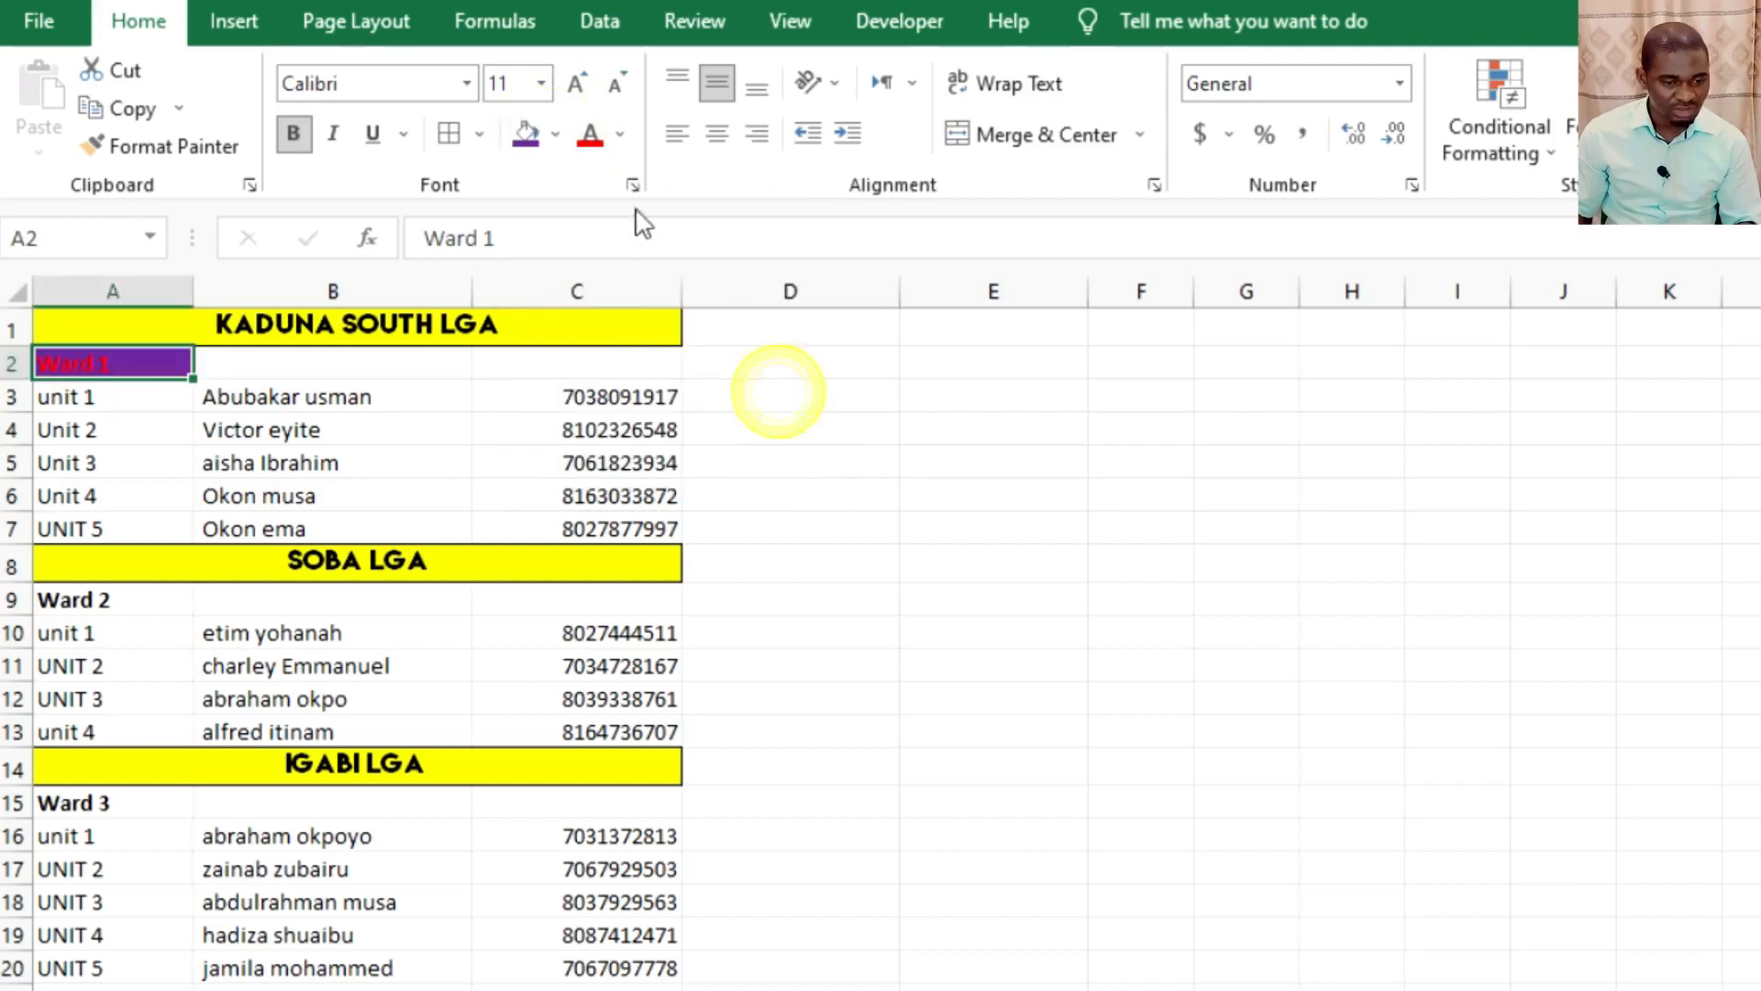
left_click(620, 135)
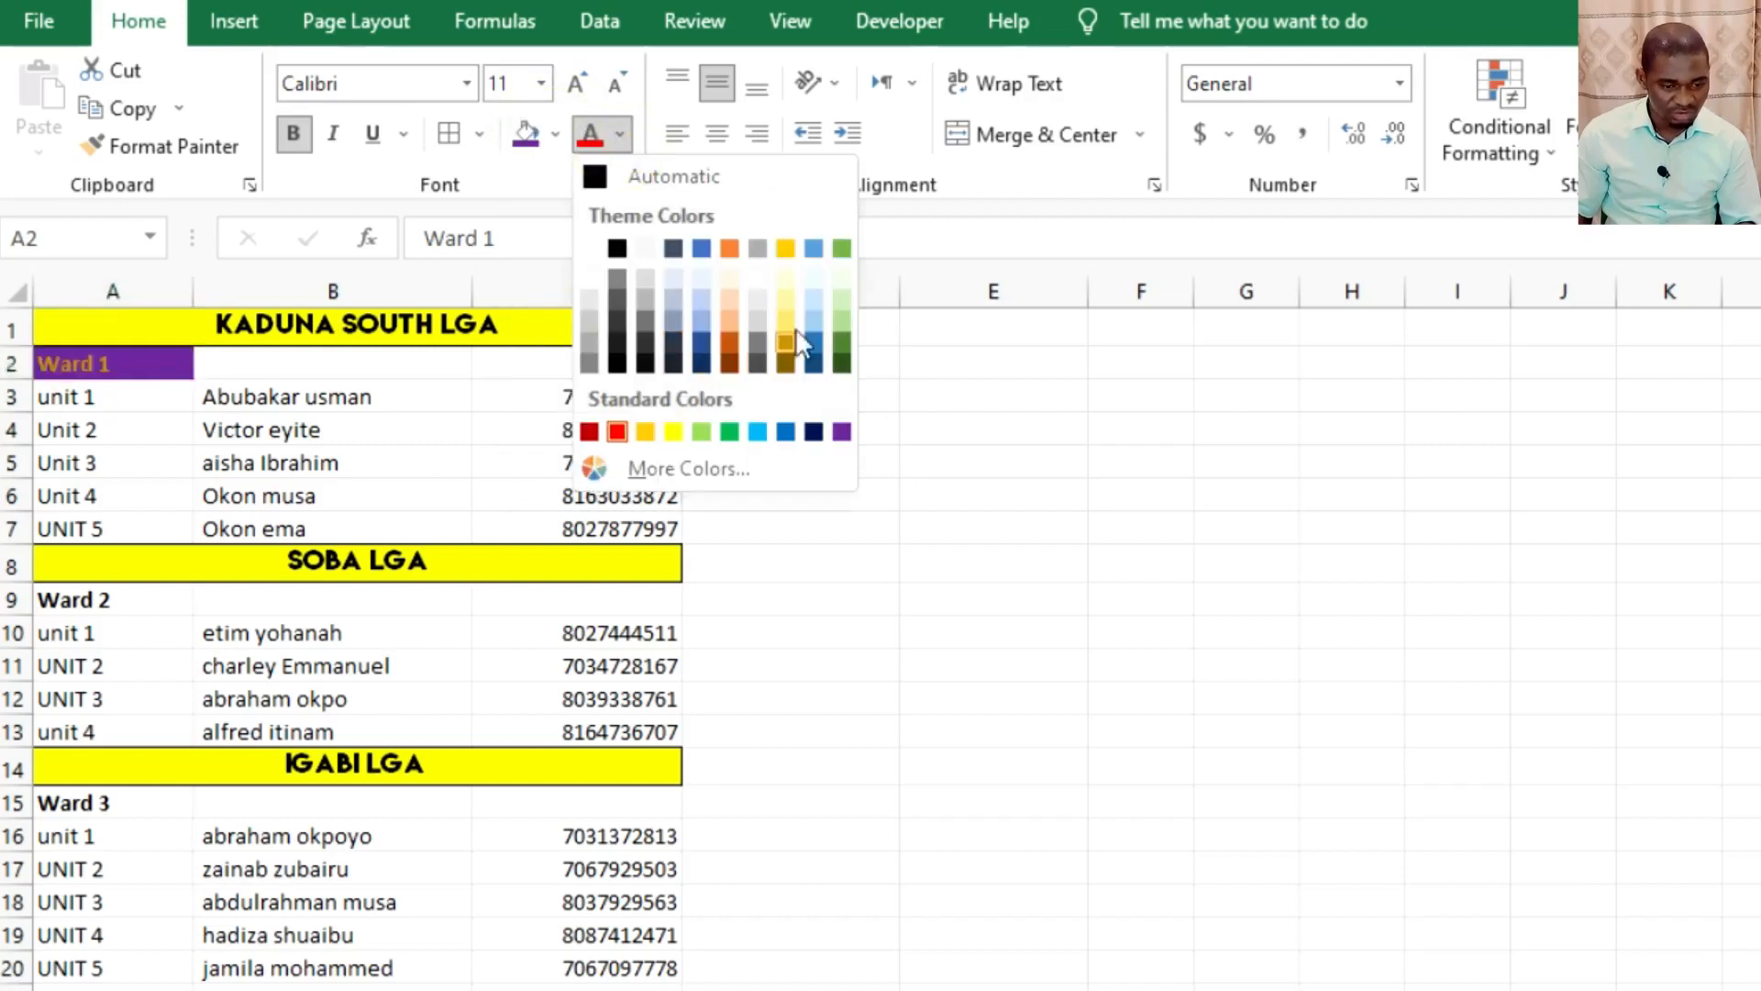
left_click(730, 250)
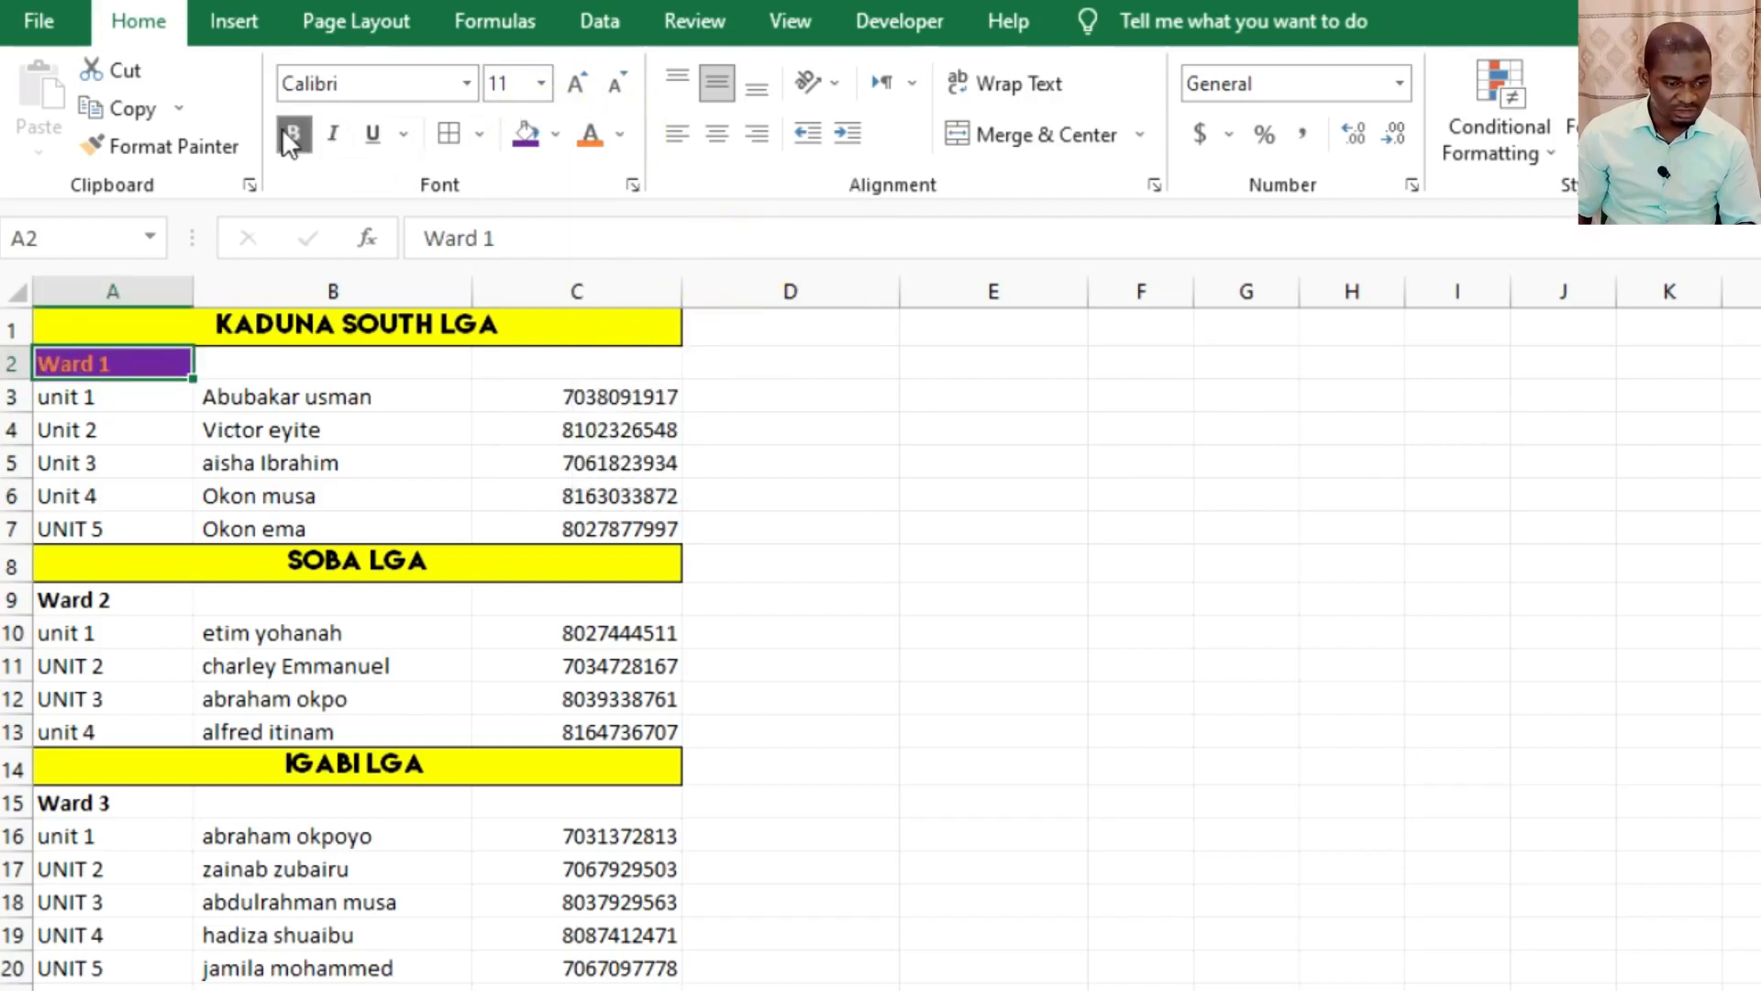
Set the font of the Ward 1 label to Lemon/Milk.
left_click(434, 81)
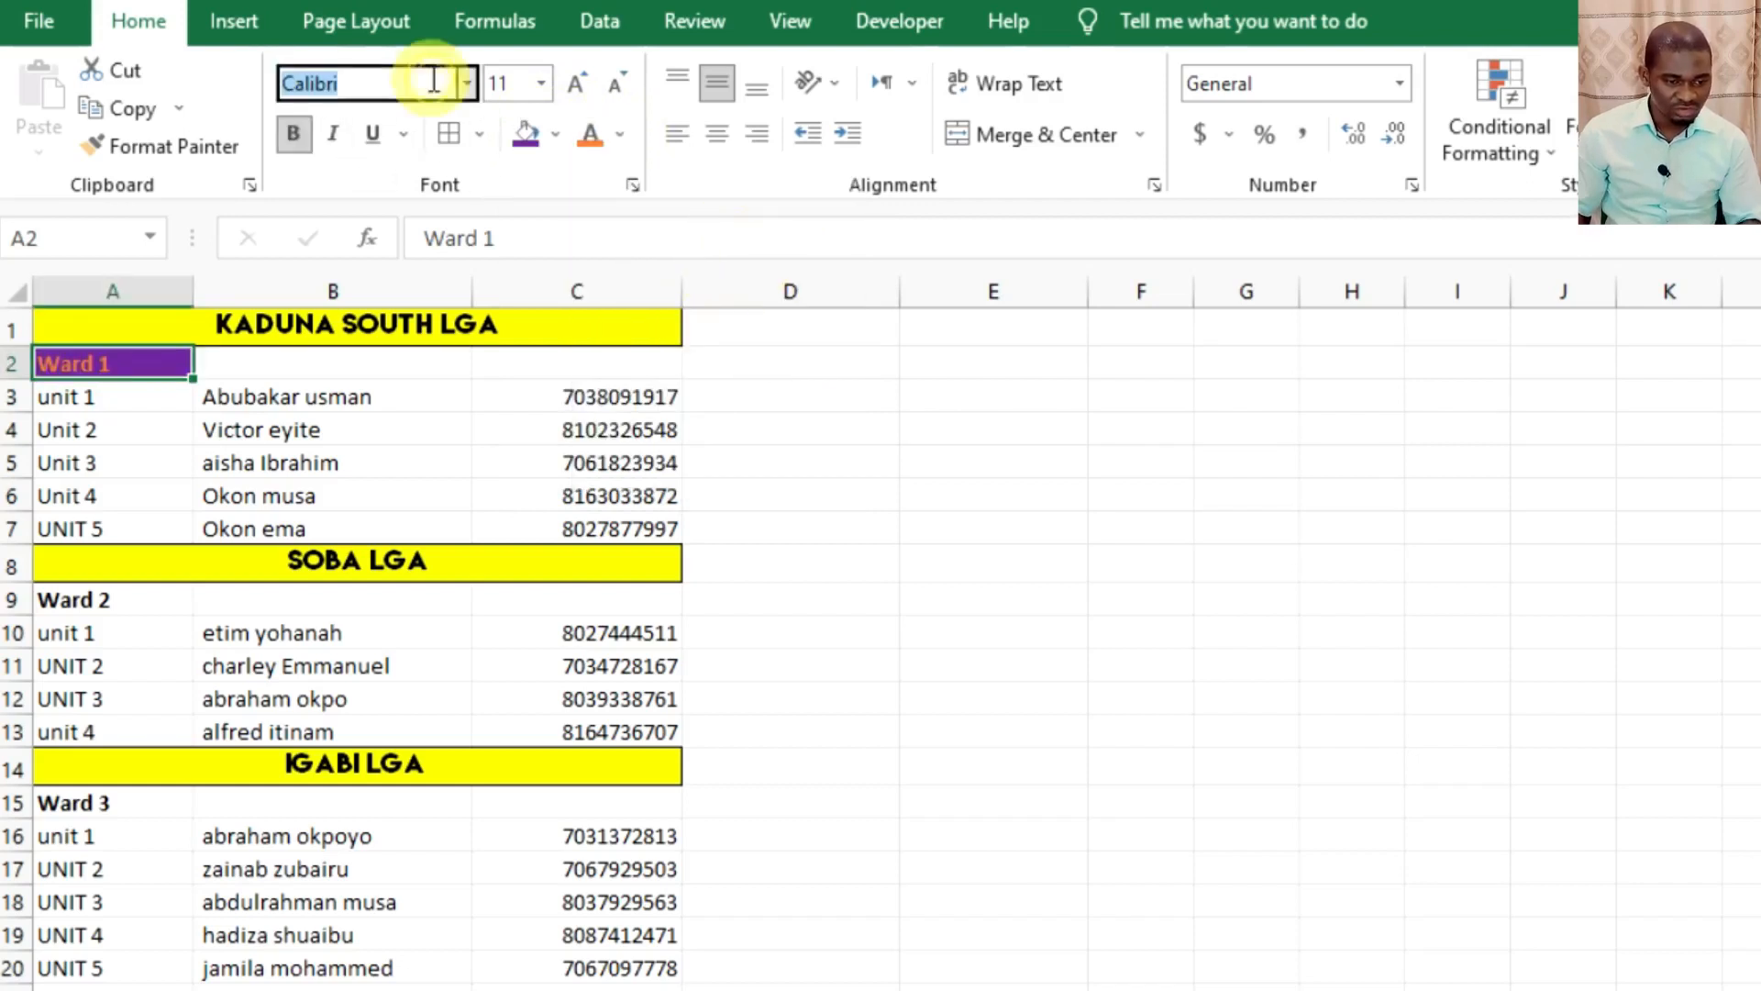
type("Lemon/Milk")
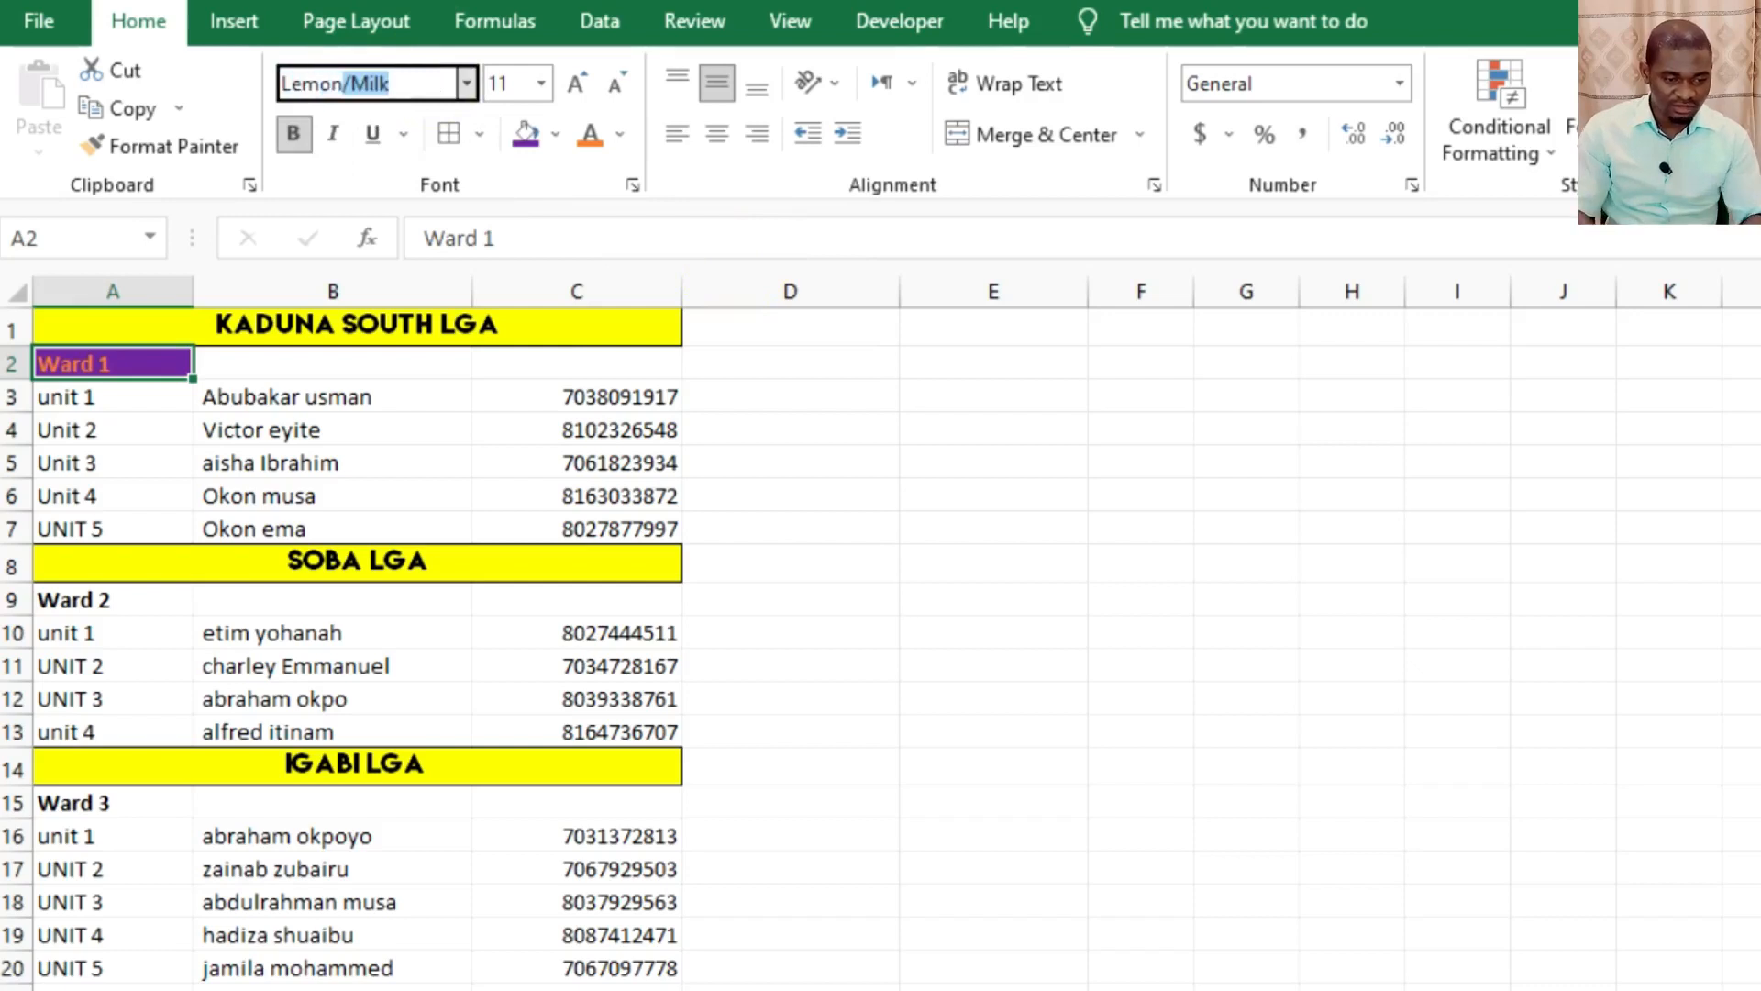
key("Return")
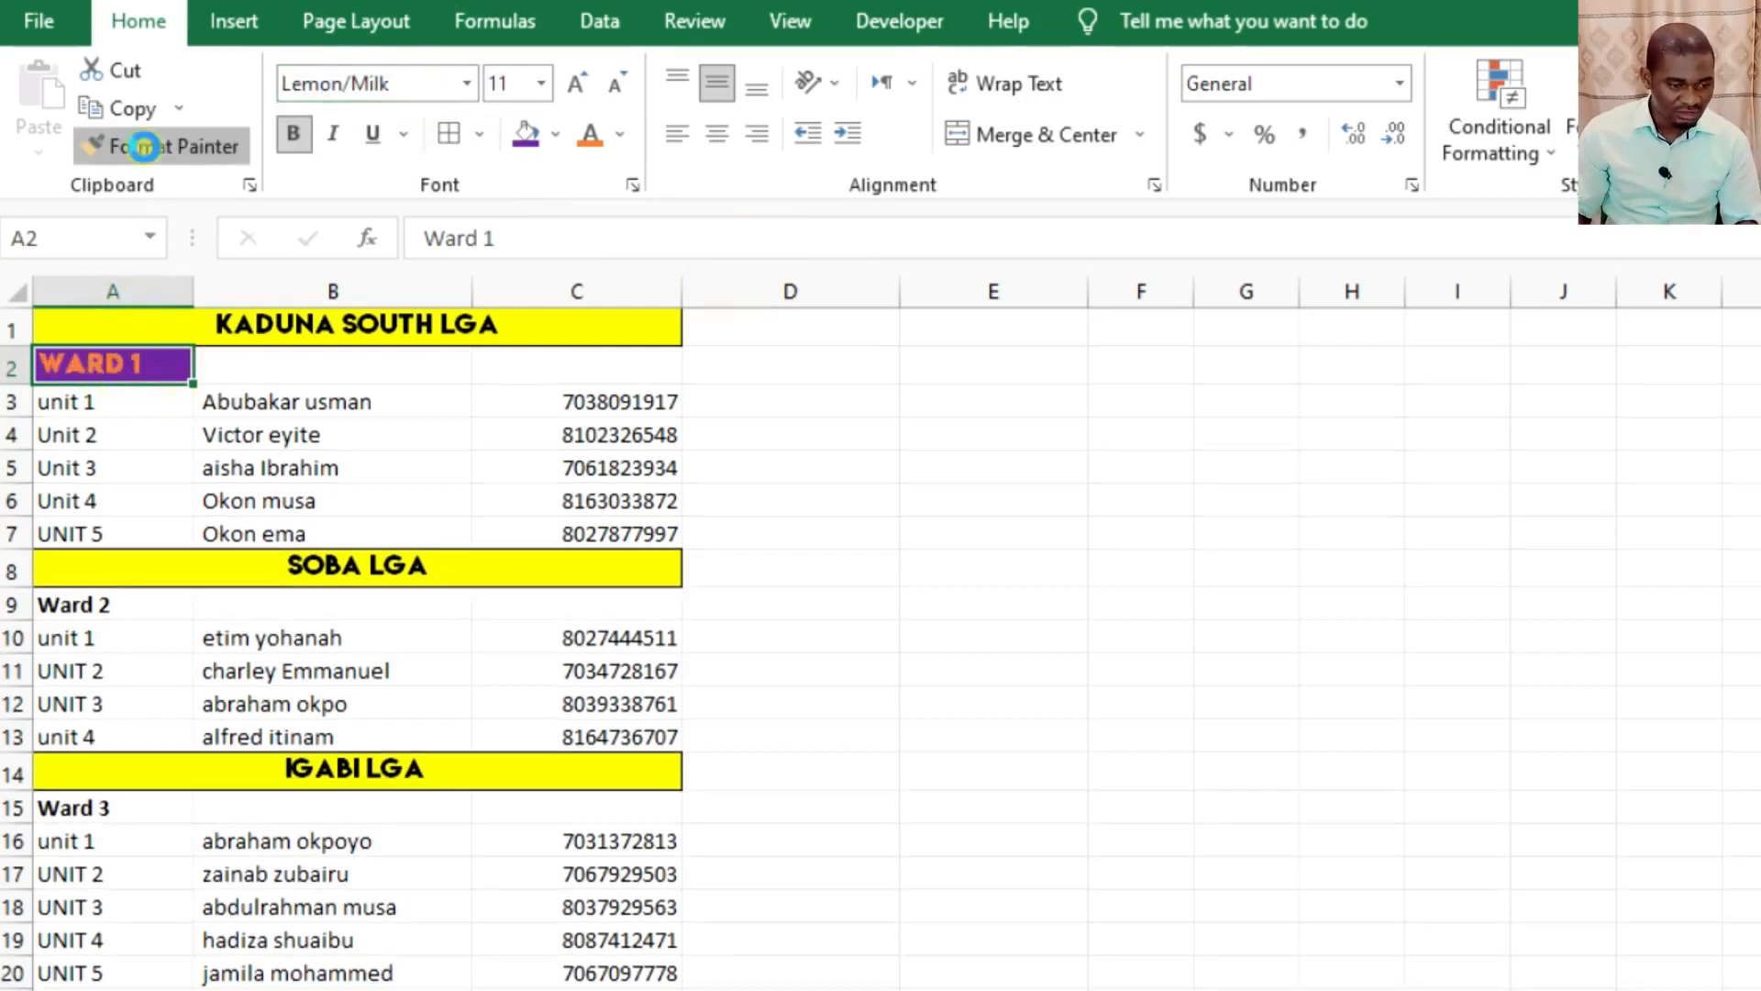
Copy the Ward 1 formatting with Format Painter to the Ward 2 label in A9 and the Ward 3 label in A15.
left_click(151, 146)
left_click(128, 607)
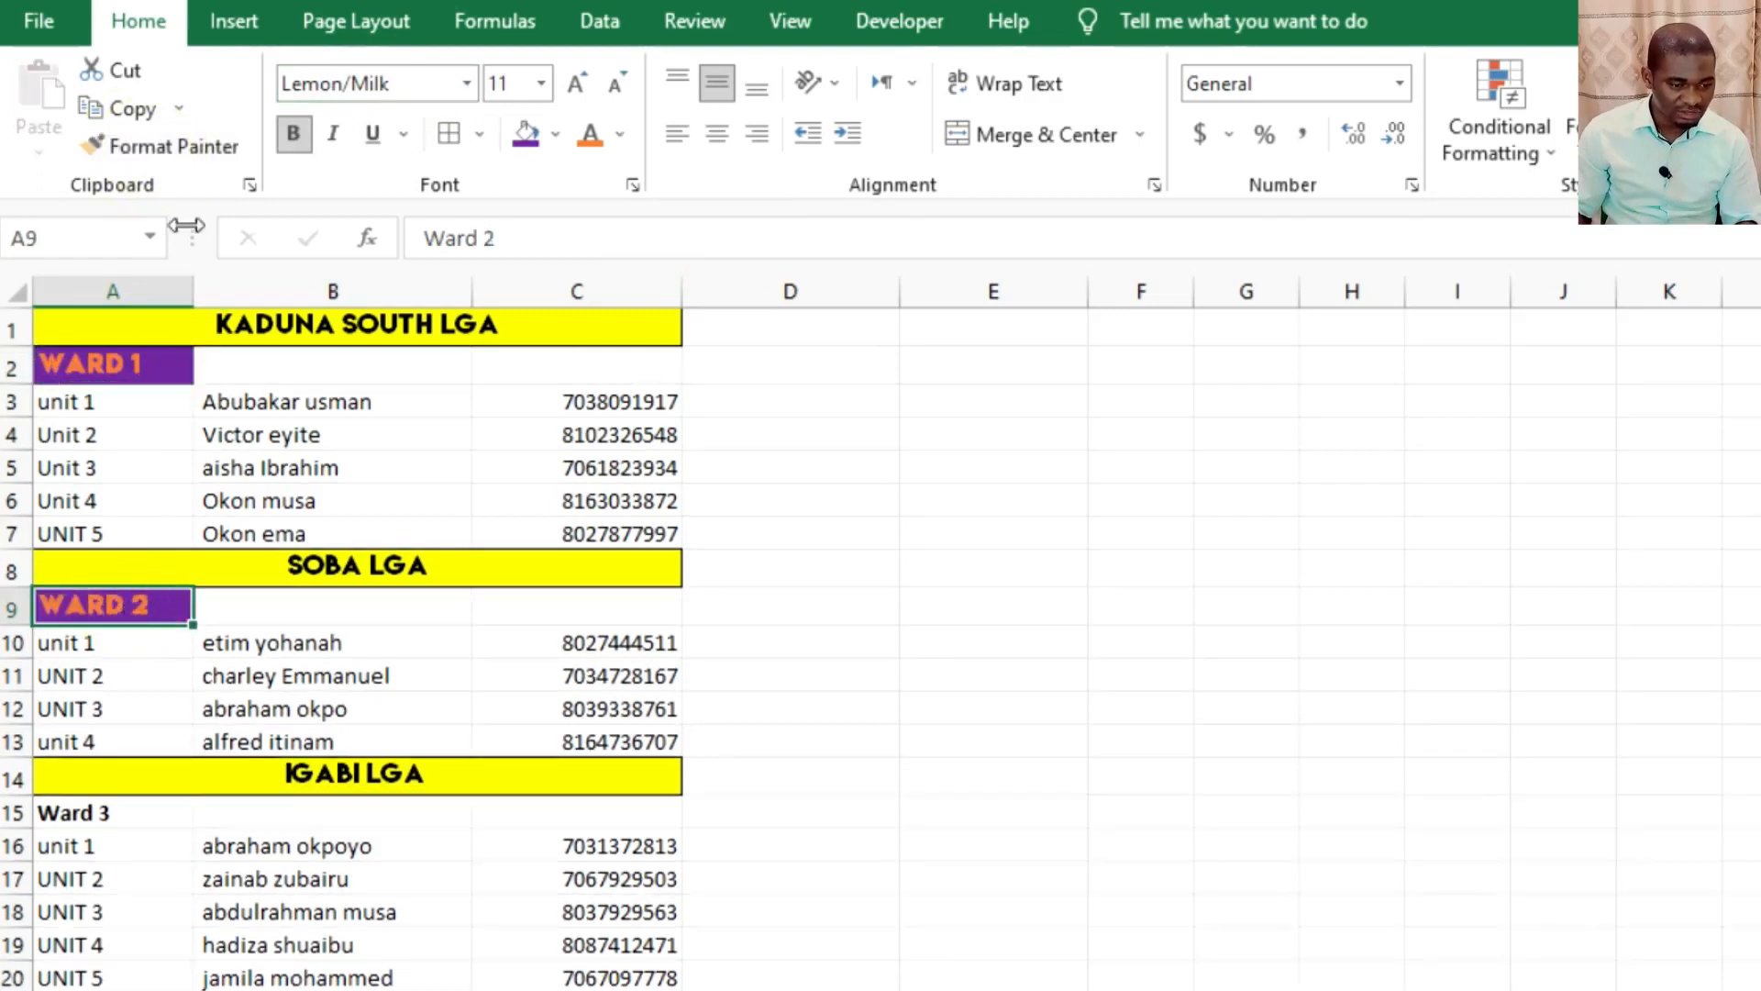
scroll(149, 609, "down", 1)
left_click(174, 145)
left_click(120, 704)
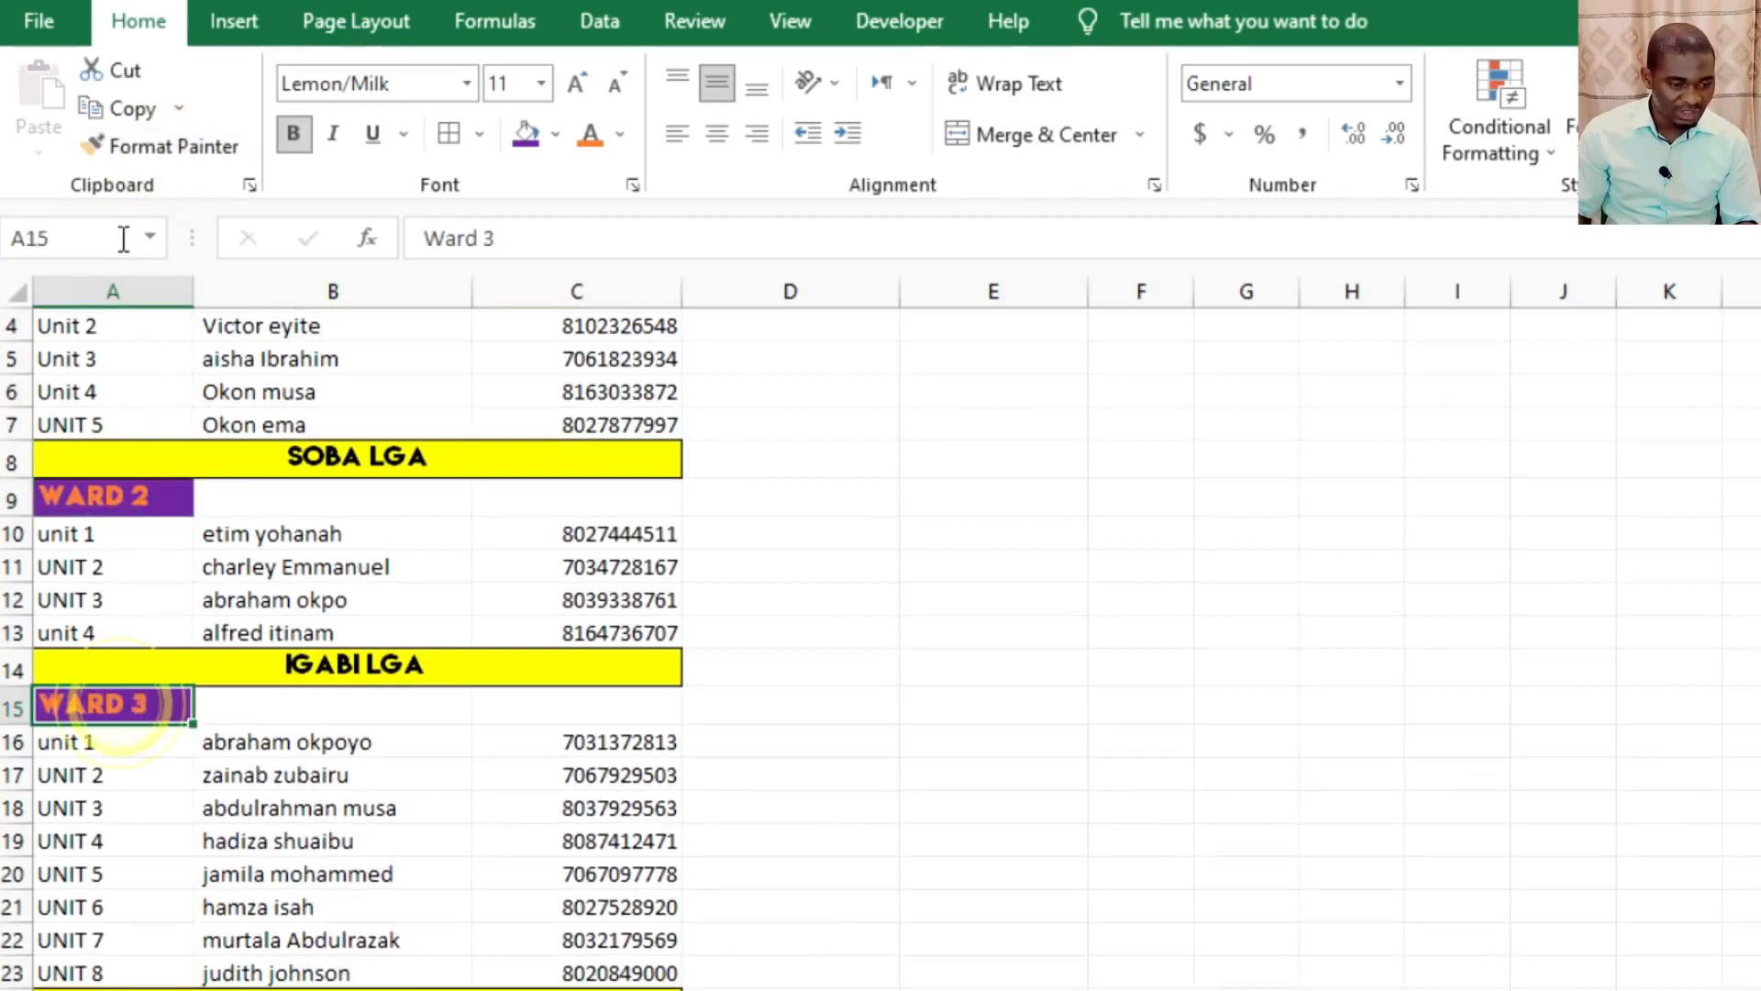
Copy the Ward 3 formatting with Format Painter to the Ward 5 label in A25 and the Ward 4 label in A36.
left_click(138, 146)
scroll(128, 715, "down", 4)
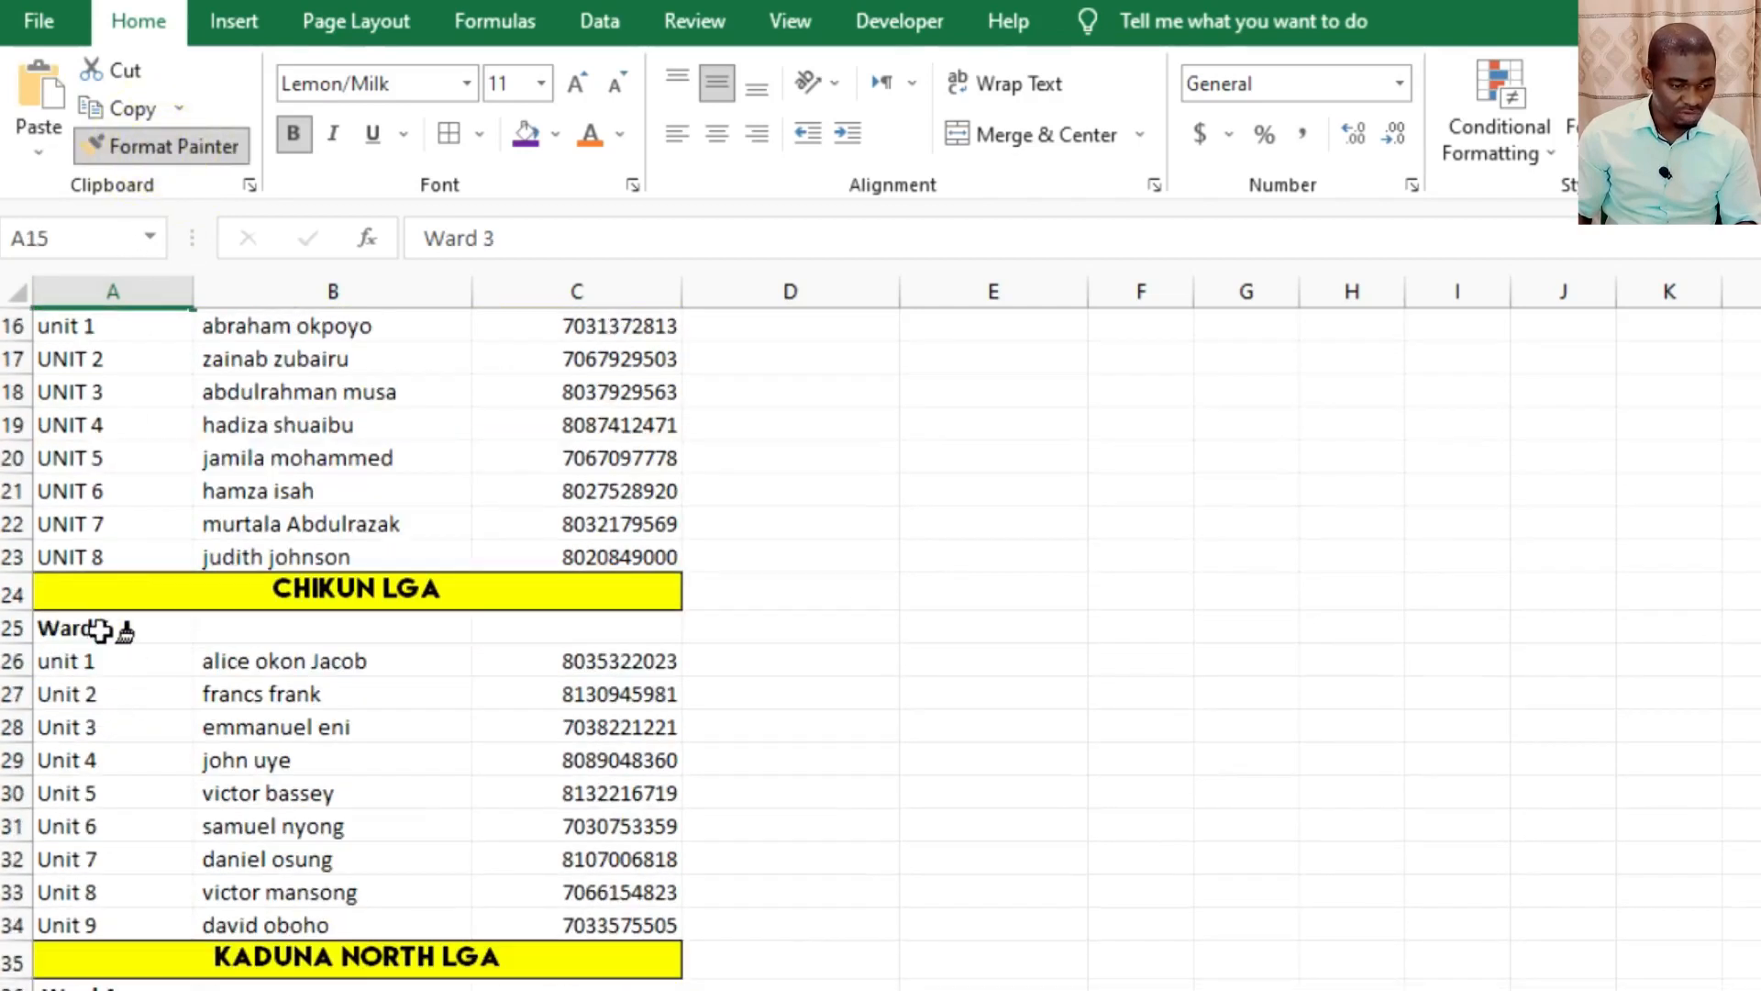
left_click(99, 629)
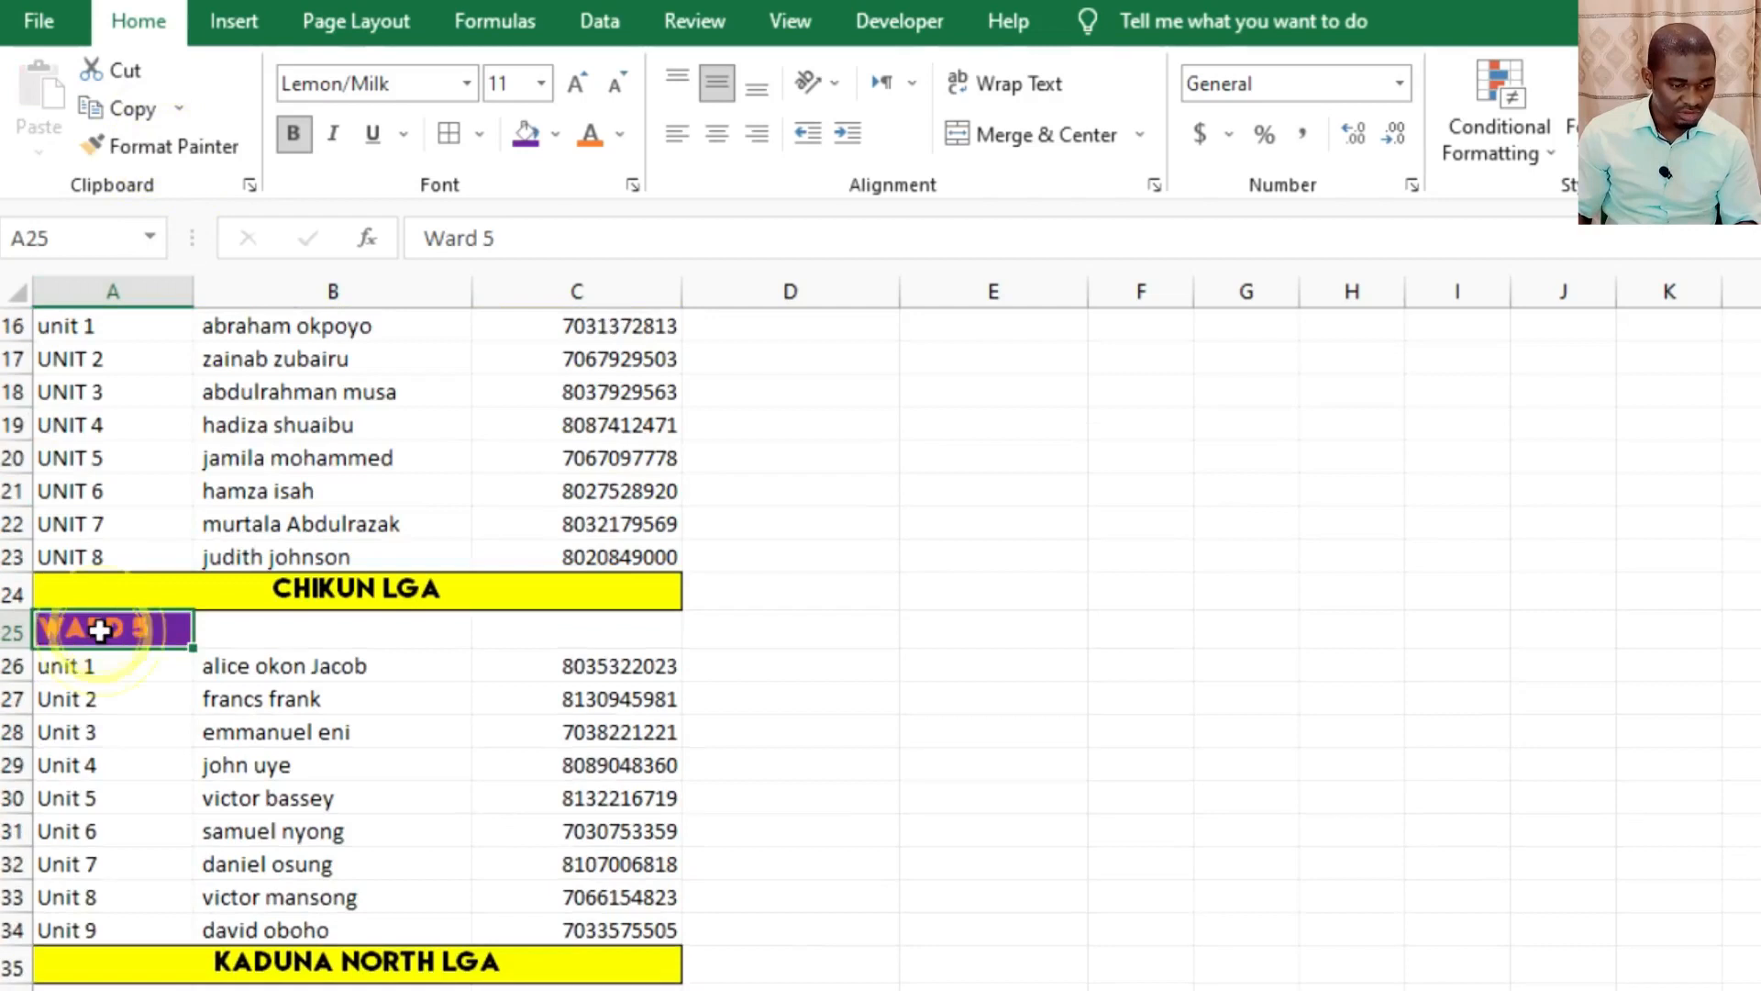
left_click(170, 147)
scroll(135, 765, "down", 3)
left_click(121, 699)
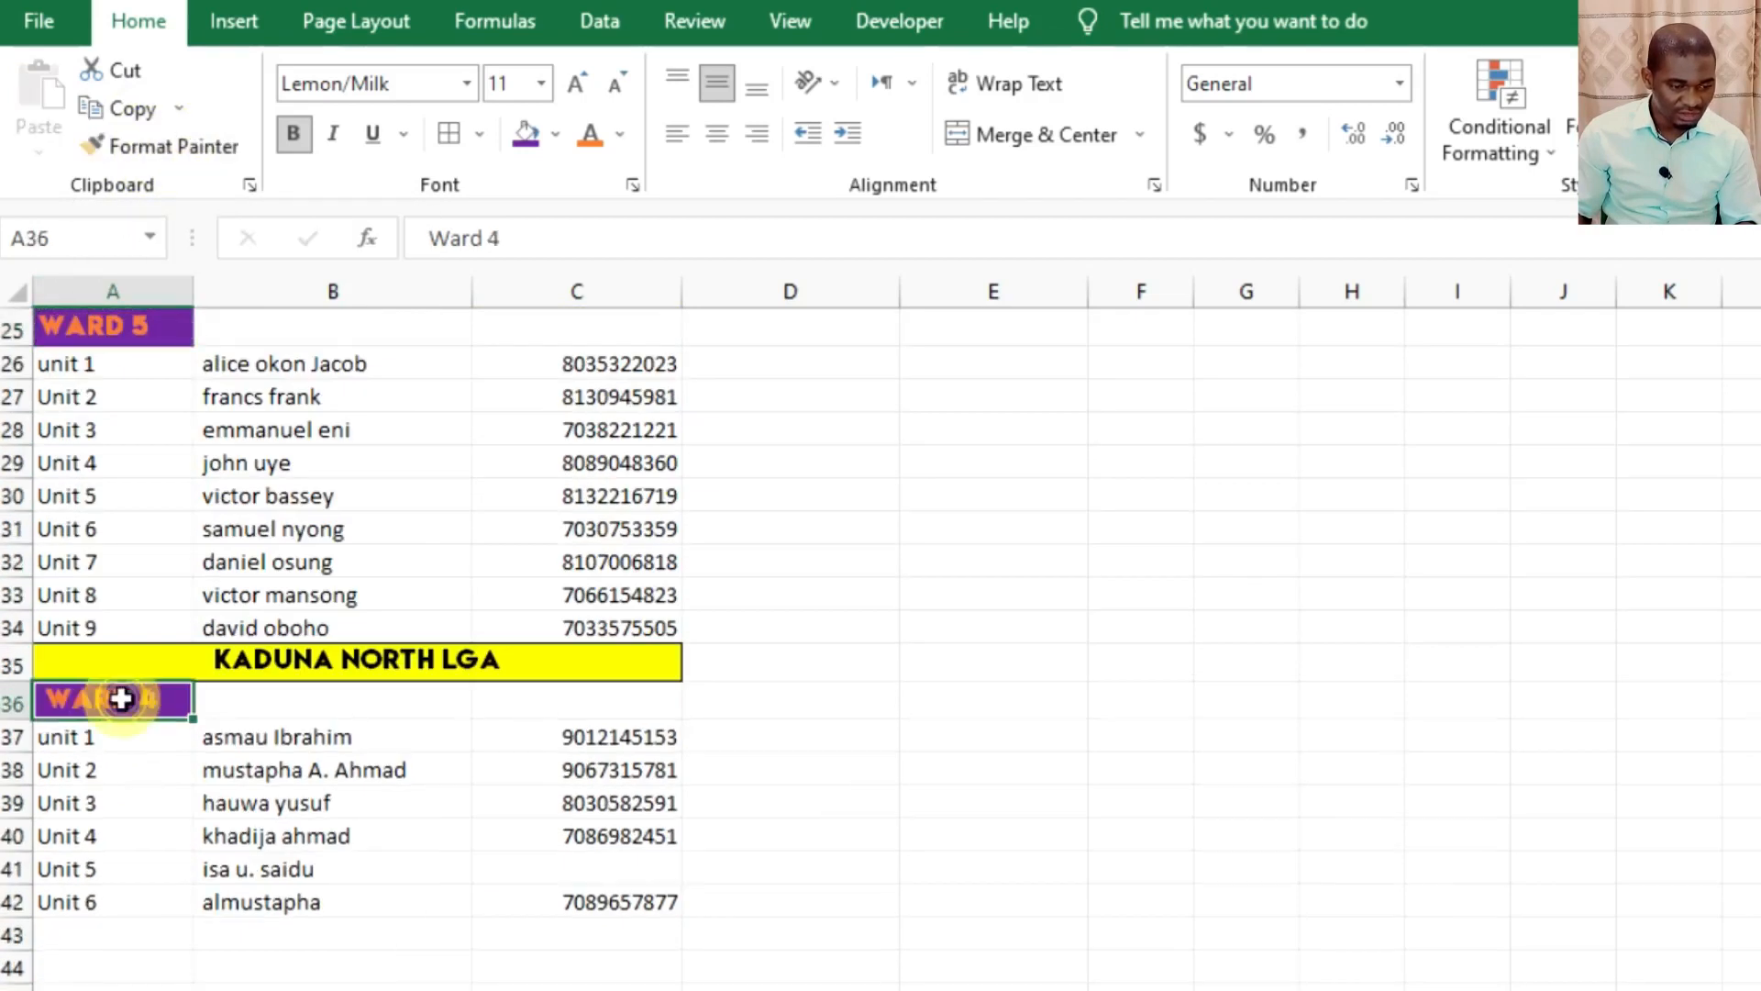
scroll(365, 805, "up", 8)
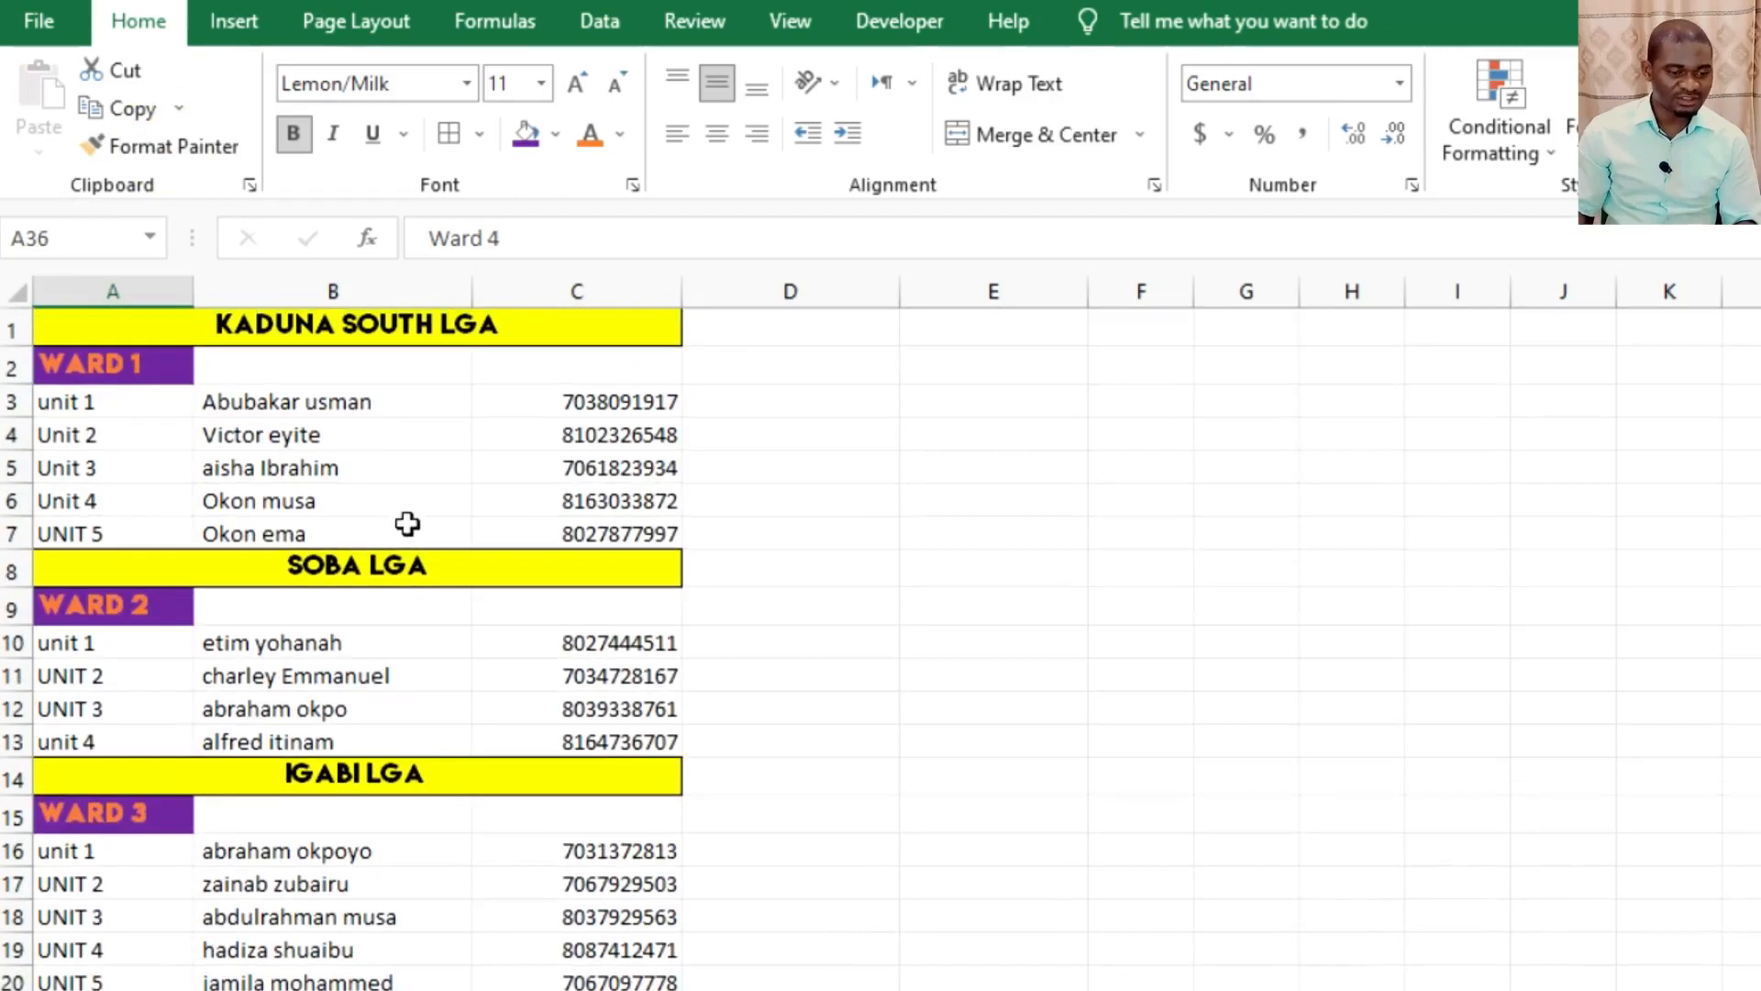
left_click(416, 433)
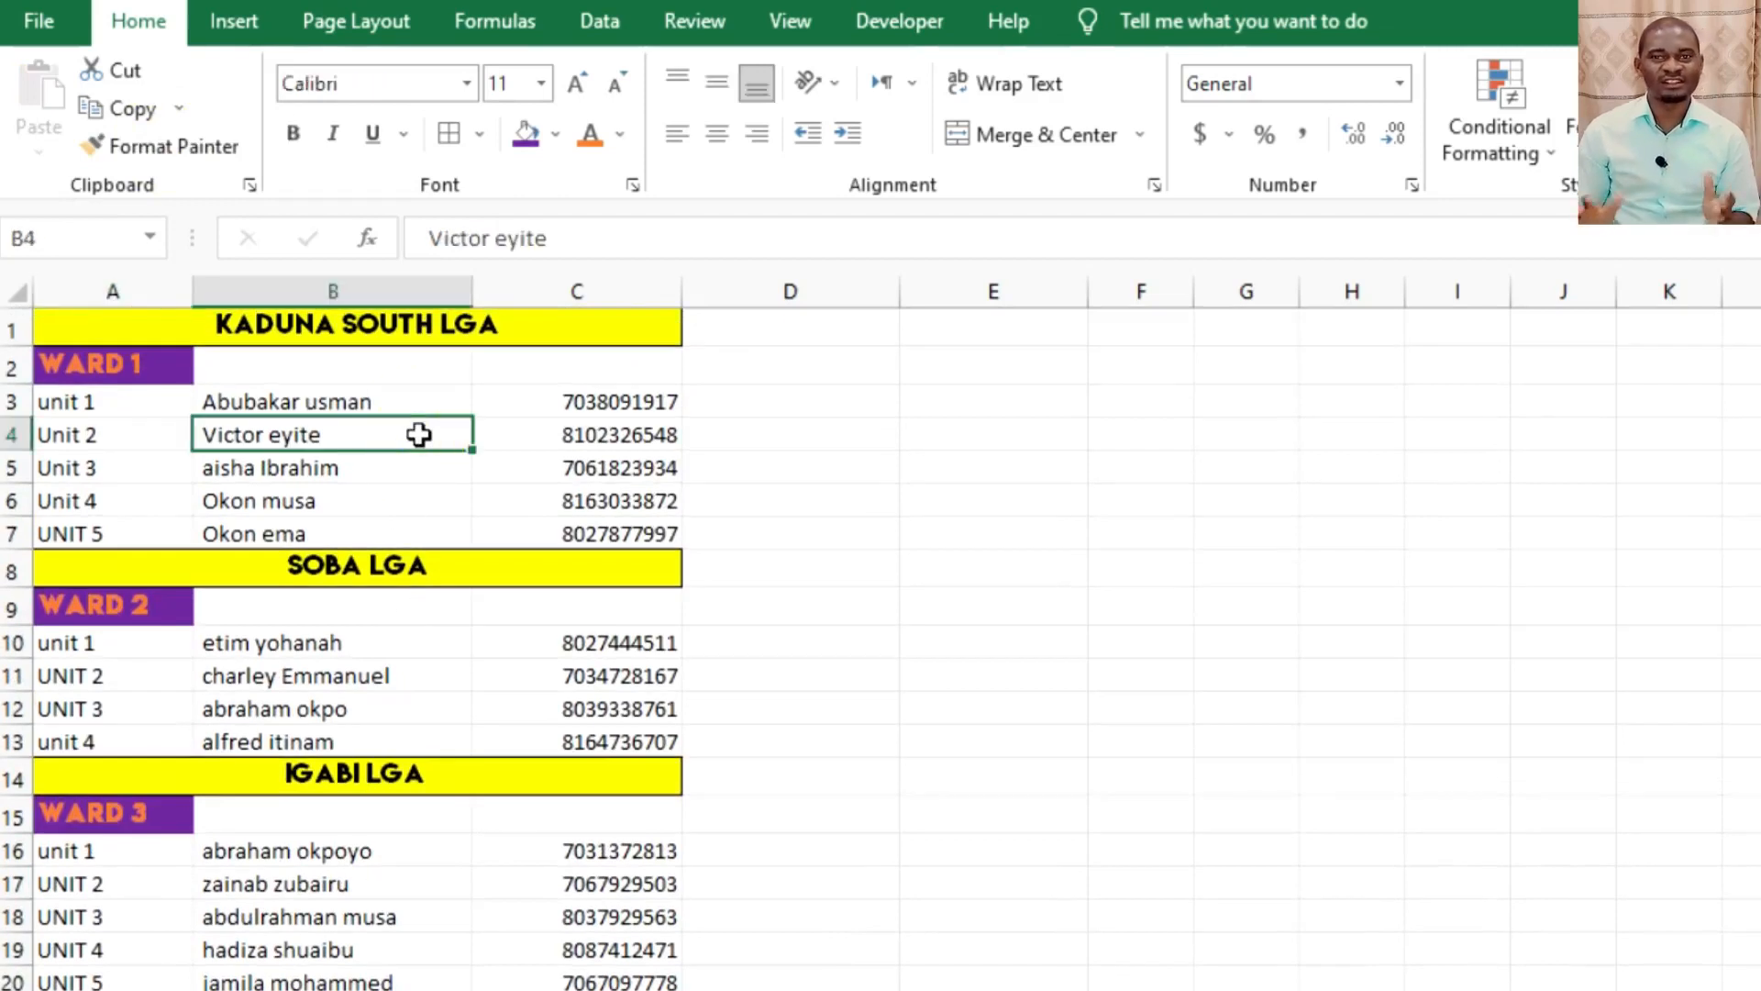